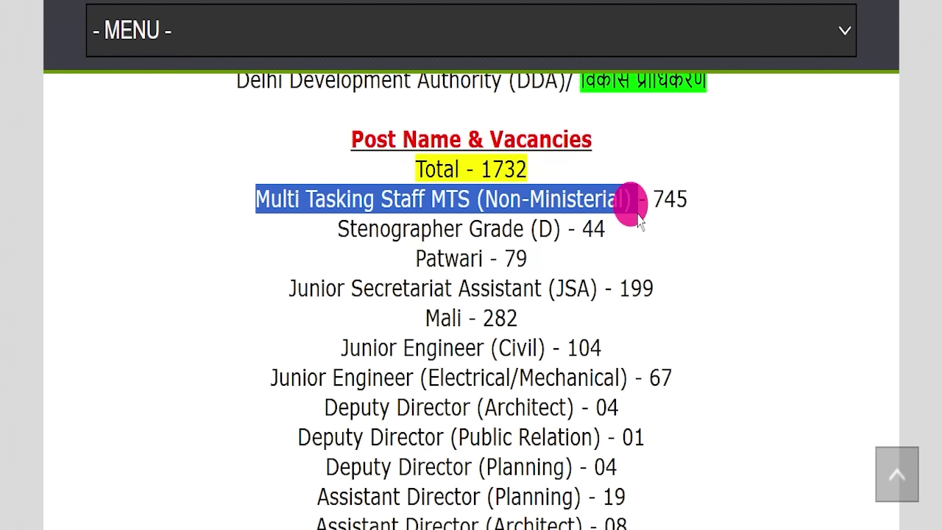
Review the DDA posts and vacancy list, highlighting Stenographer Grade (D), Patwari and the posts from Junior Secretariat Assistant to Junior Engineer (Electrical/Mechanical).
drag(337, 229, 446, 229)
drag(415, 259, 478, 259)
drag(290, 288, 444, 378)
scroll(500, 363, down, 3)
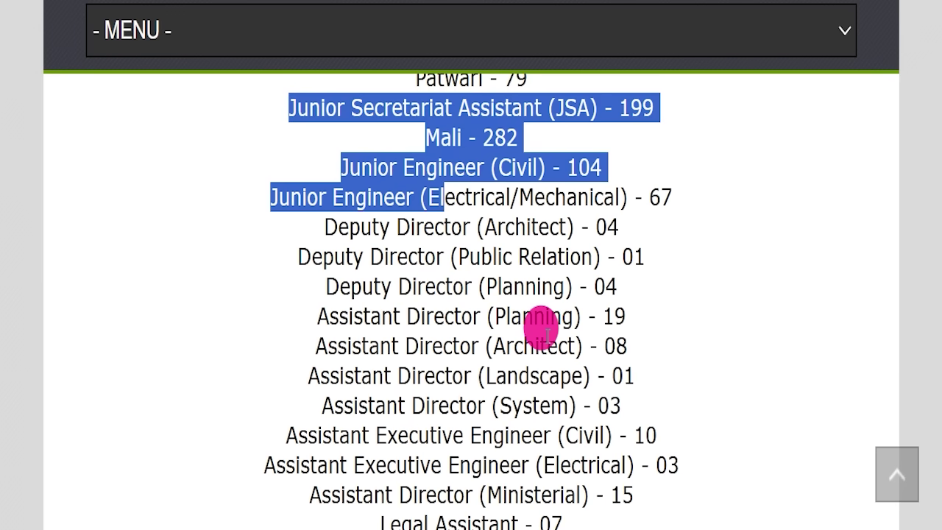
click(547, 337)
scroll(543, 336, down, 6)
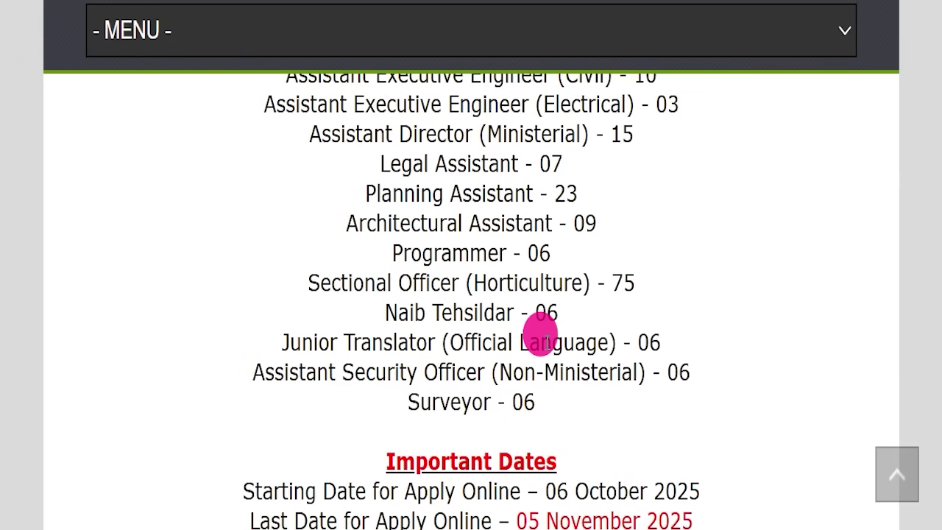
scroll(540, 332, down, 2)
scroll(471, 216, up, 9)
Open the DDA Application Form page, check its important information and links, and highlight the last date for online submission.
click(273, 159)
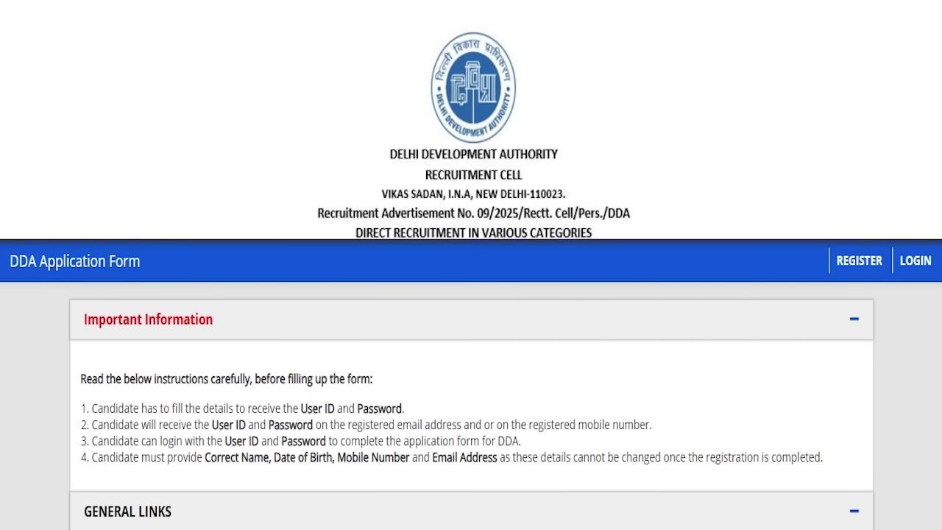
scroll(347, 142, down, 6)
scroll(360, 168, up, 6)
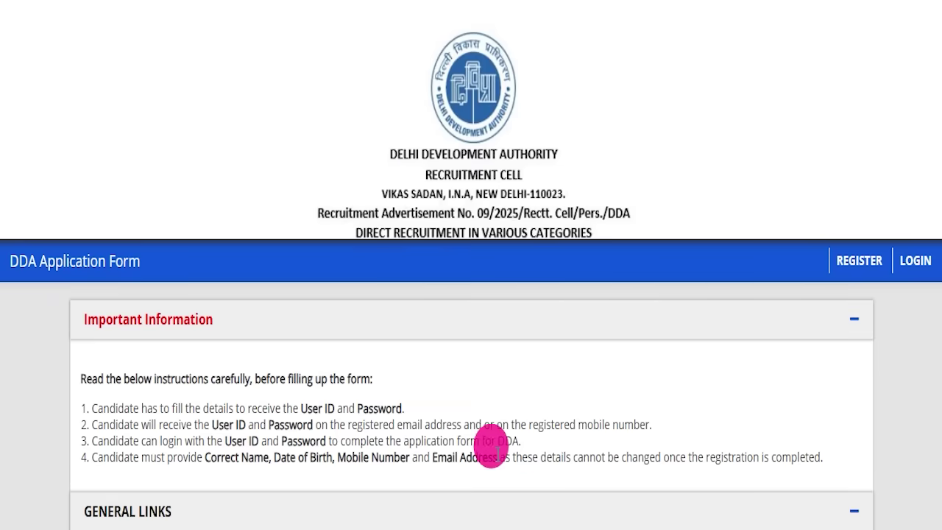
scroll(488, 450, down, 5)
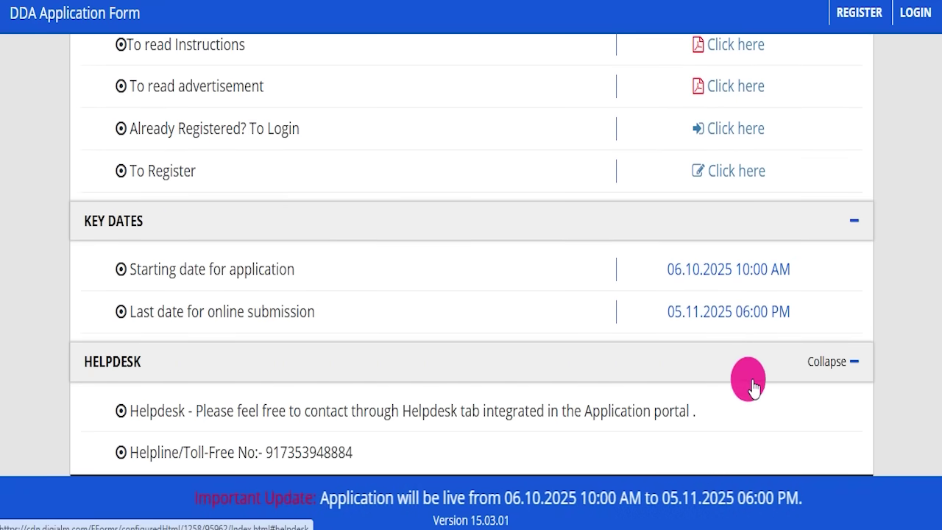
drag(644, 311, 666, 334)
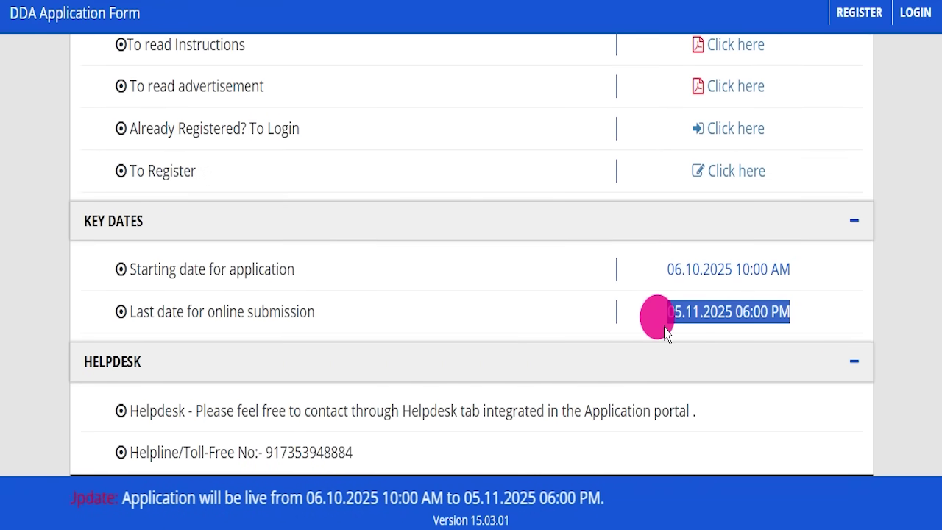
click(400, 302)
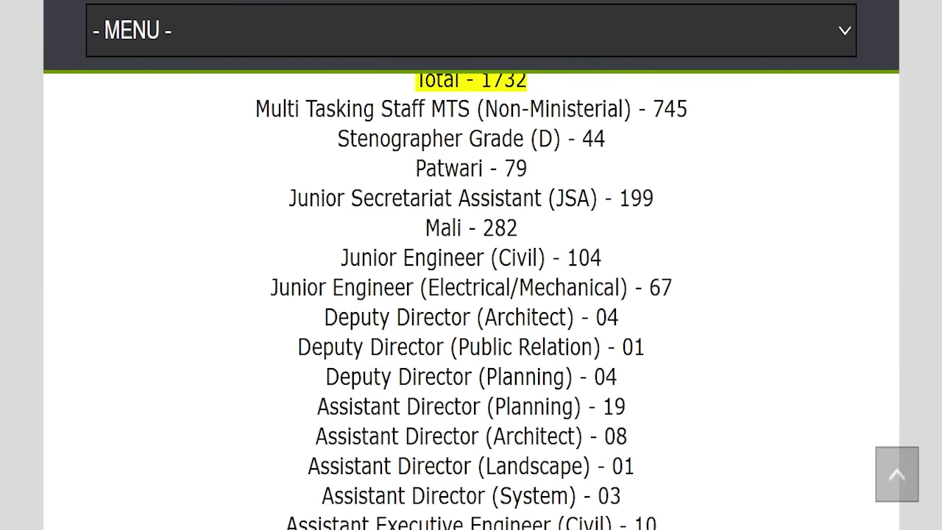
Glance over the vacancy article again, and look through the DDA Registration Form from the instructions to the declaration.
scroll(317, 301, up, 5)
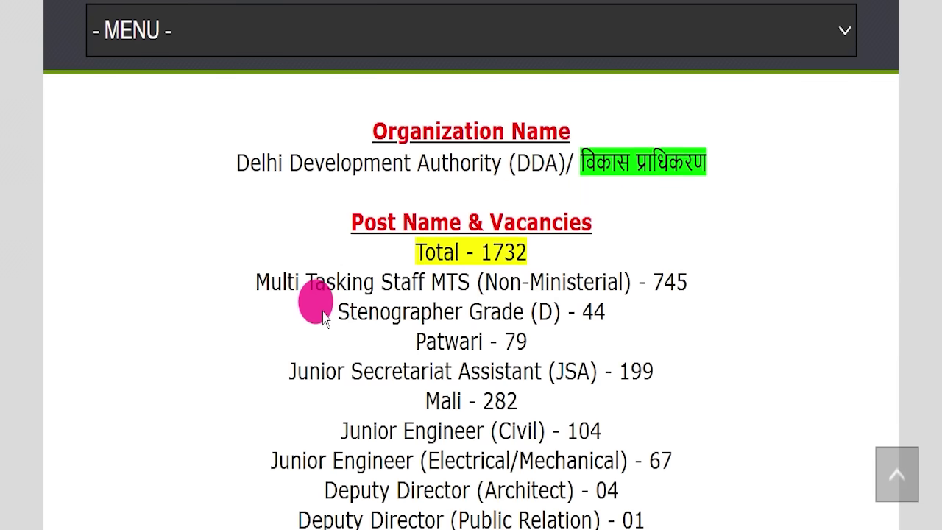
scroll(223, 274, down, 1)
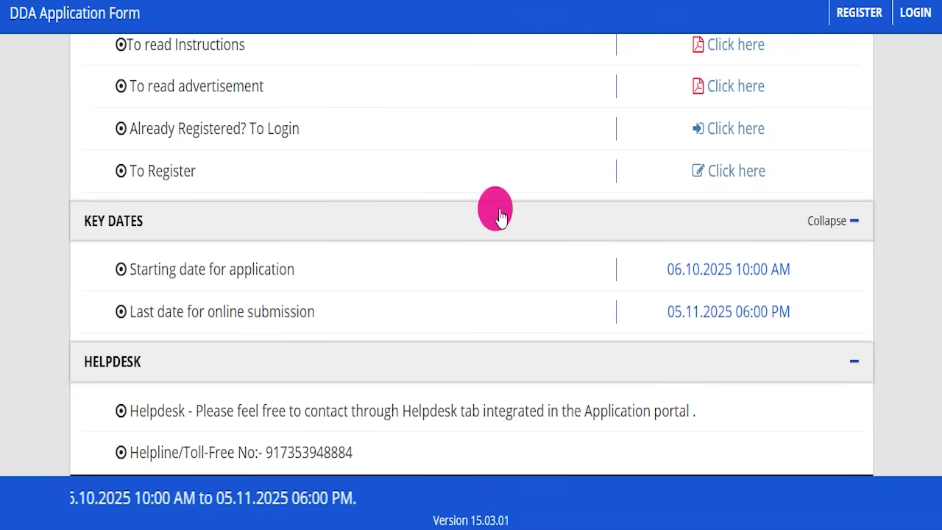
scroll(498, 213, up, 10)
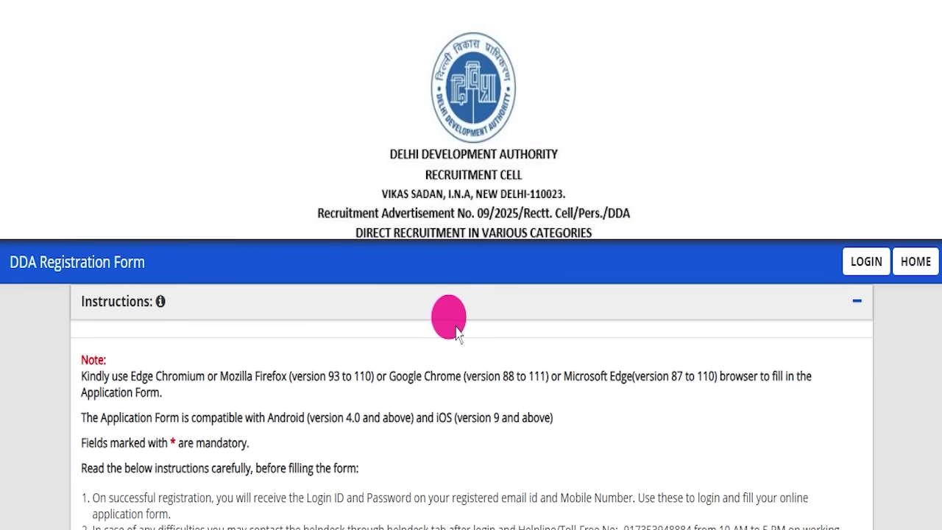
scroll(456, 333, down, 10)
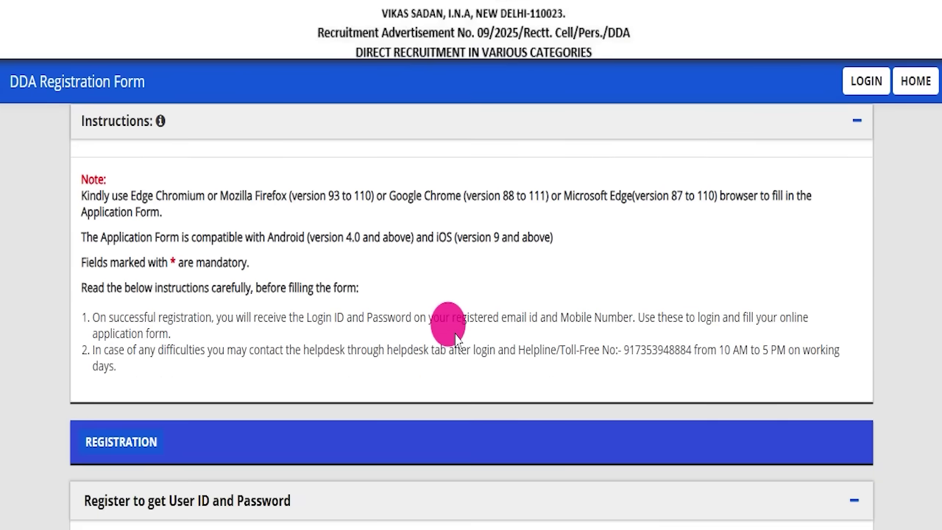
scroll(456, 338, down, 6)
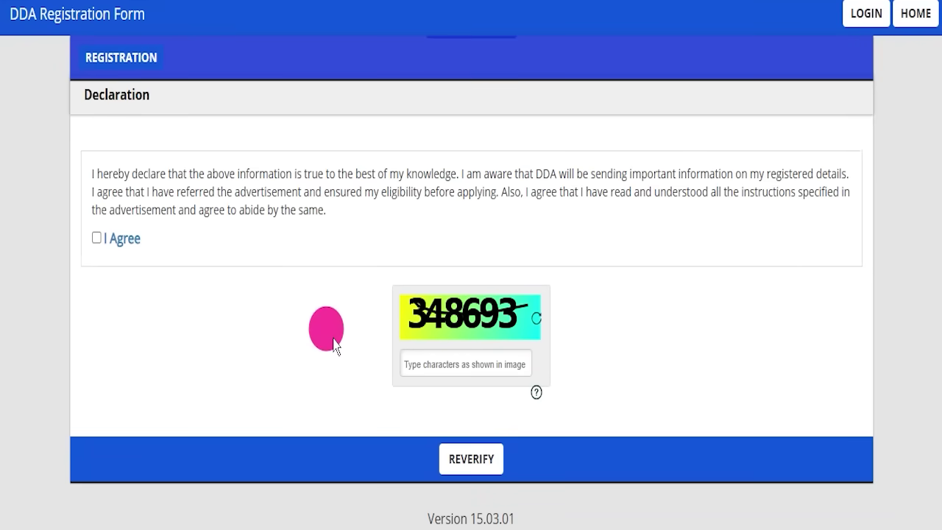
scroll(335, 352, up, 15)
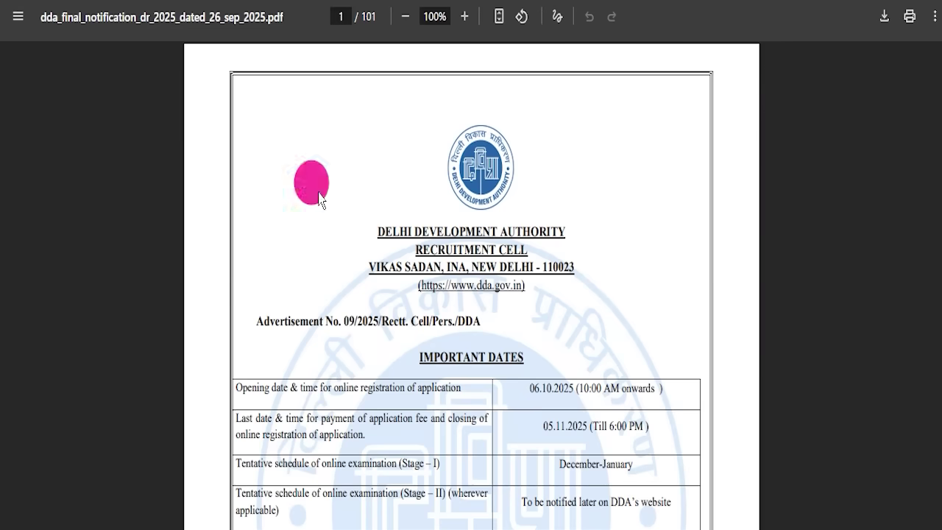
Skim the DDA final notification PDF, checking the important dates and the post-wise age, qualification and vacancy tables.
scroll(415, 311, down, 15)
scroll(419, 352, down, 20)
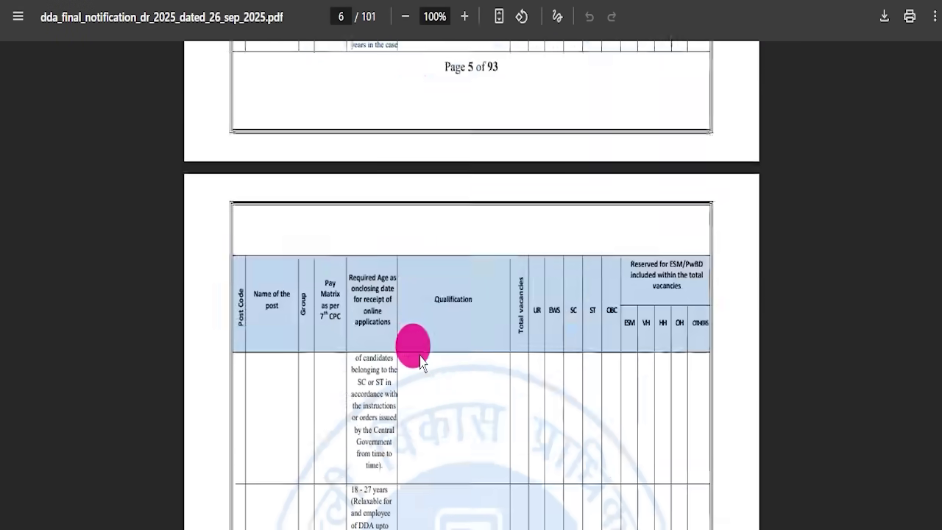
scroll(419, 361, down, 8)
scroll(420, 360, up, 20)
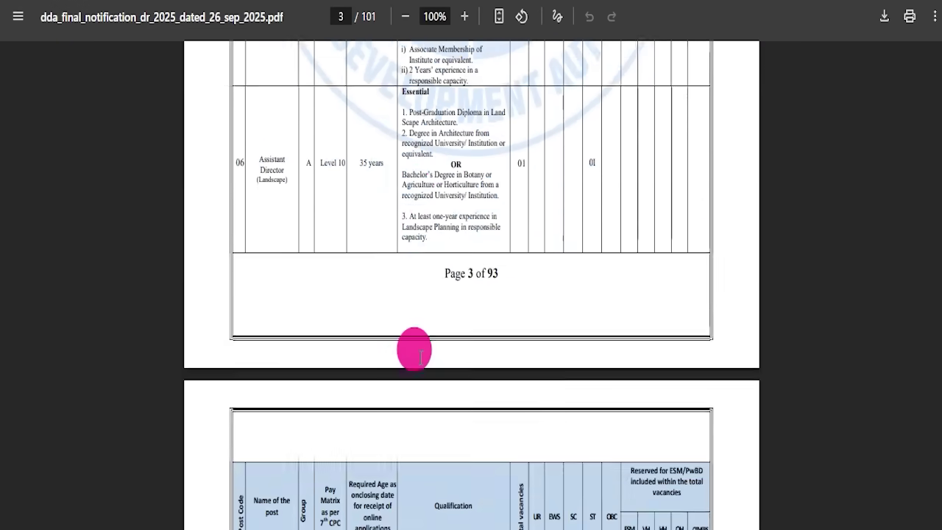
scroll(414, 350, up, 15)
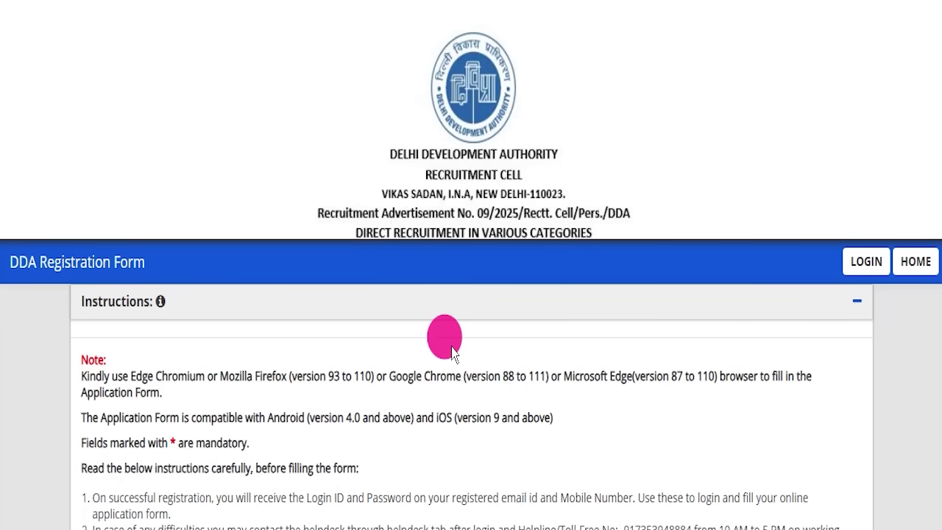
Go back to the DDA Registration Form and check its contact detail fields and declaration section.
scroll(451, 352, down, 15)
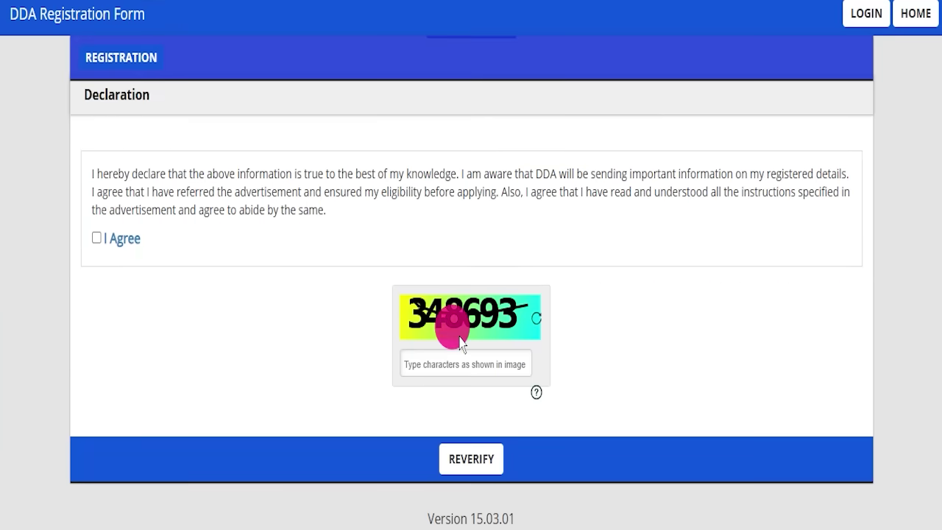
scroll(338, 340, up, 4)
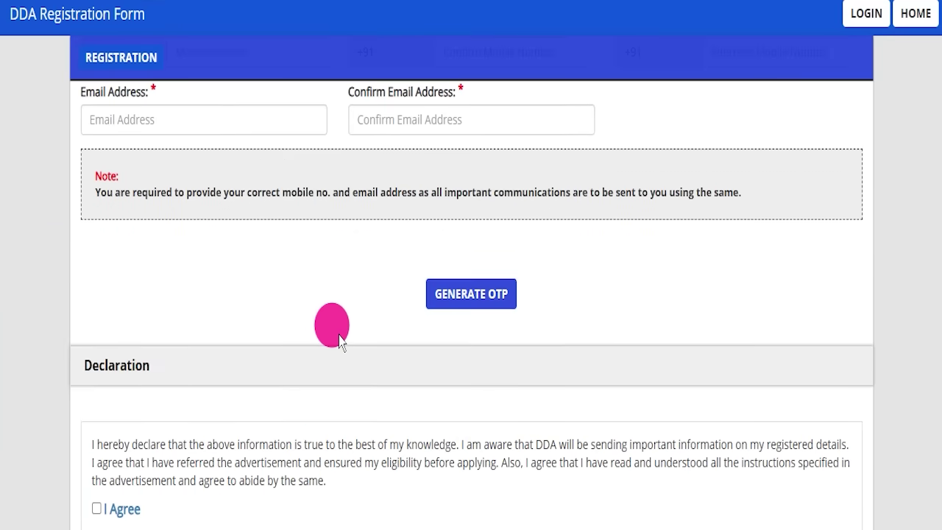
scroll(339, 340, up, 10)
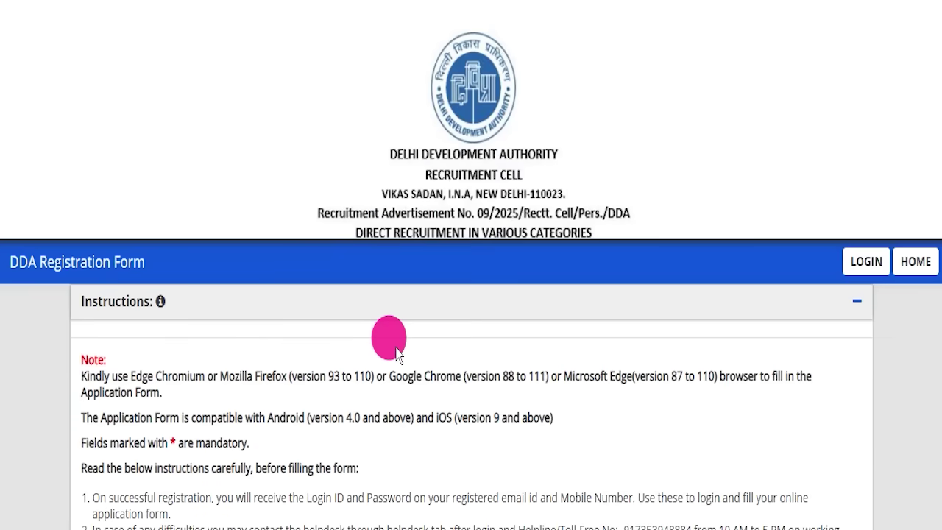
Open the candidate login page, look over its login fields, and return to the previous page.
click(866, 261)
scroll(549, 196, down, 3)
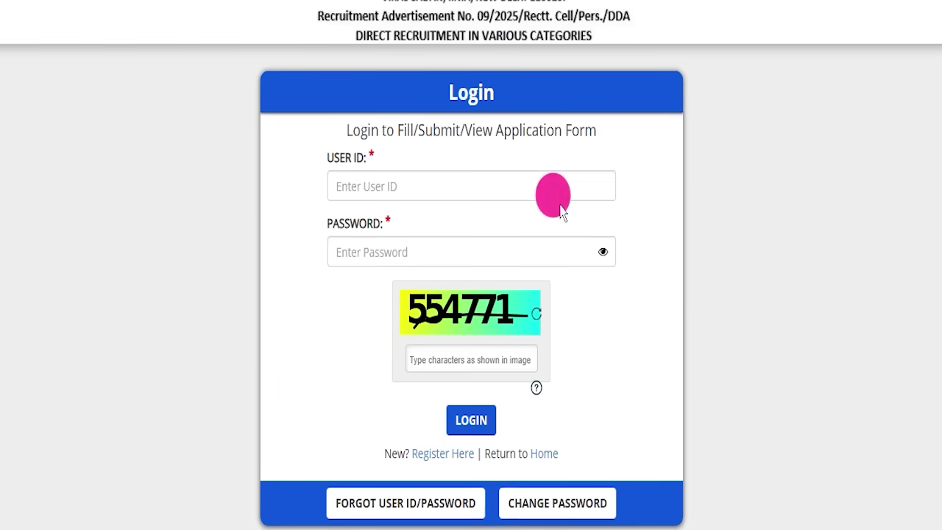
scroll(736, 242, up, 2)
key(alt+Left)
Browse the Delhi Development Authority website's home page from end to end and advance its banner slideshow.
scroll(700, 434, down, 10)
scroll(248, 211, down, 4)
scroll(294, 221, up, 10)
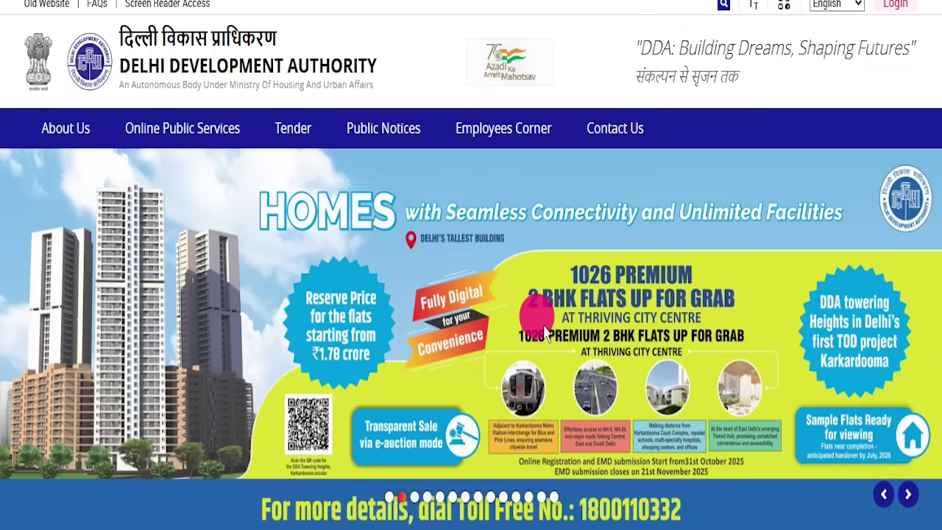
scroll(485, 319, down, 10)
scroll(464, 312, down, 15)
scroll(456, 324, up, 10)
scroll(464, 331, up, 20)
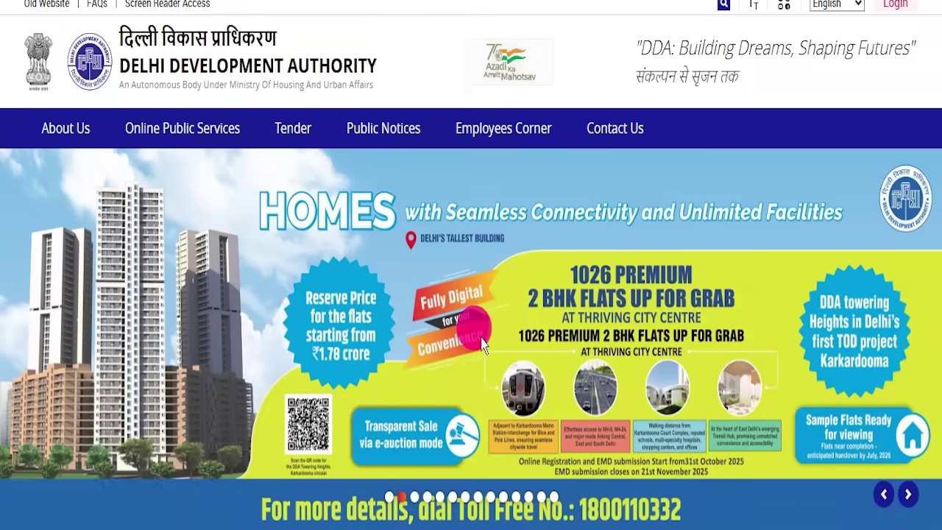
click(912, 500)
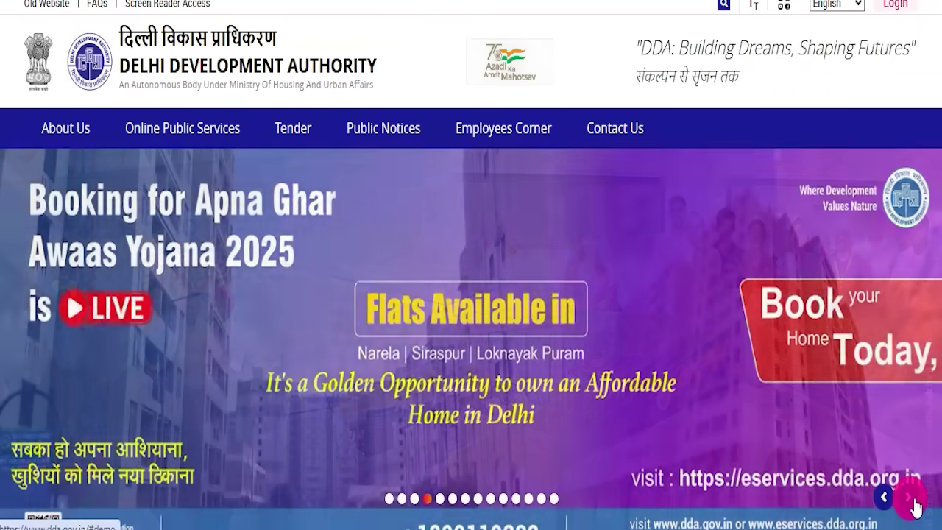
click(913, 500)
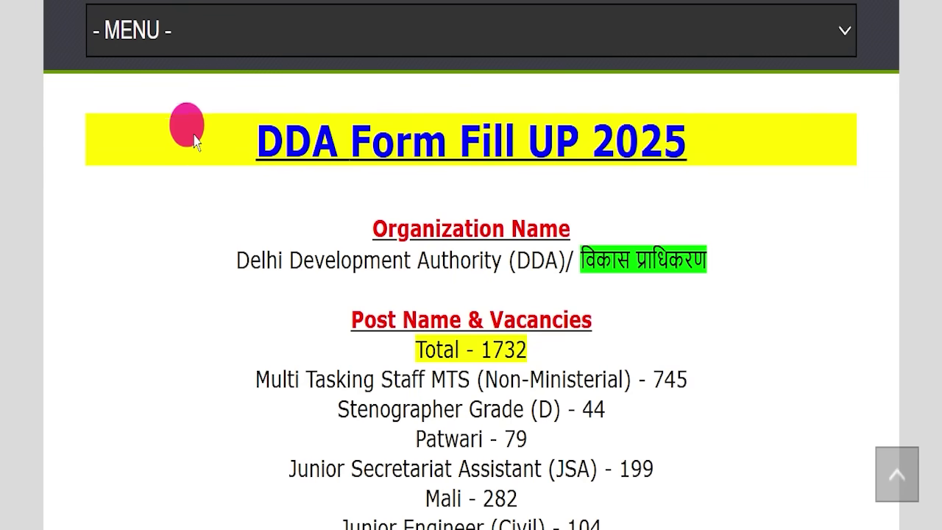
Return to the DDA Form Fill UP 2025 article and look at the IndSarkariNaukri site header above it.
drag(185, 126, 767, 126)
click(768, 222)
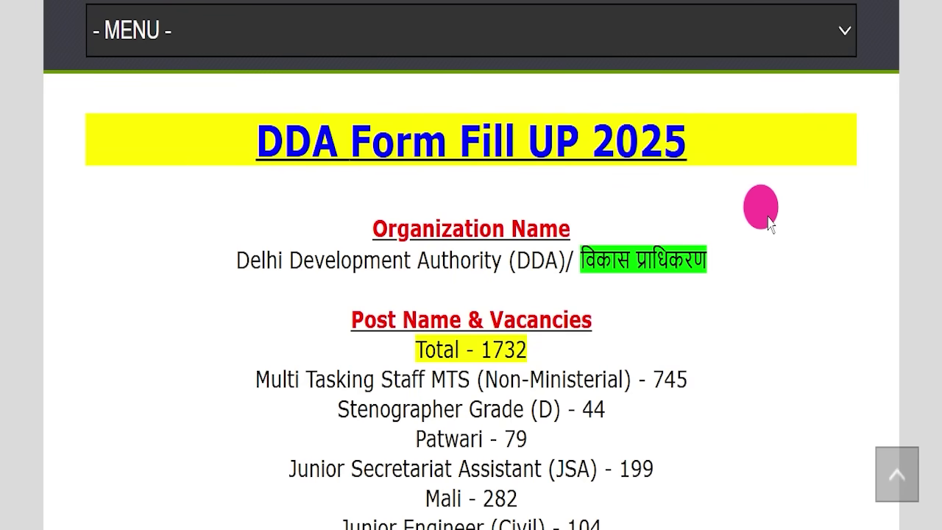
scroll(332, 227, up, 15)
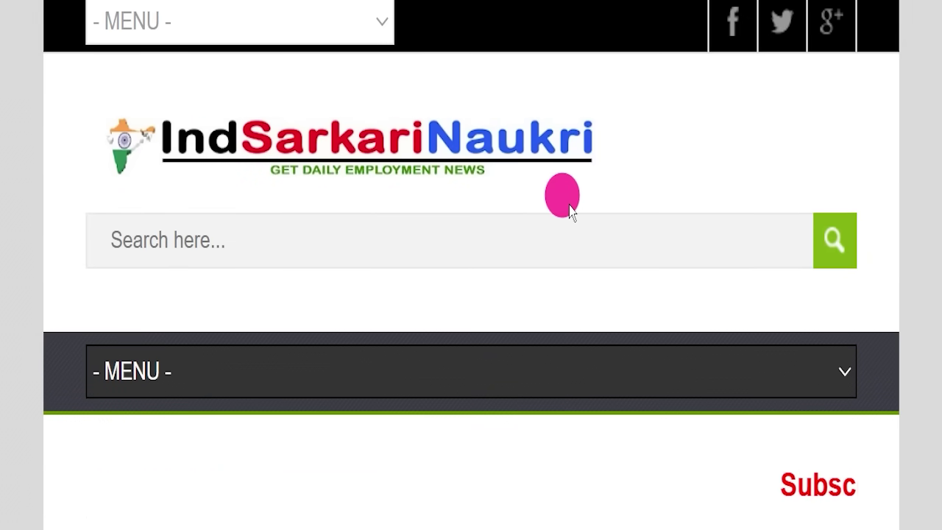
scroll(515, 221, down, 5)
scroll(466, 246, down, 6)
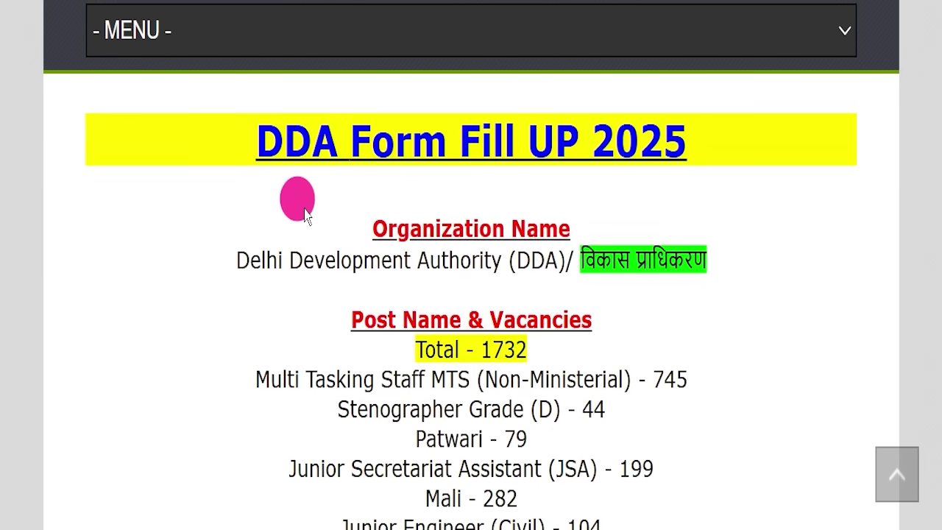
Highlight the DDA Form Fill UP 2025 heading and the organization name in English and Hindi.
triple_click(390, 141)
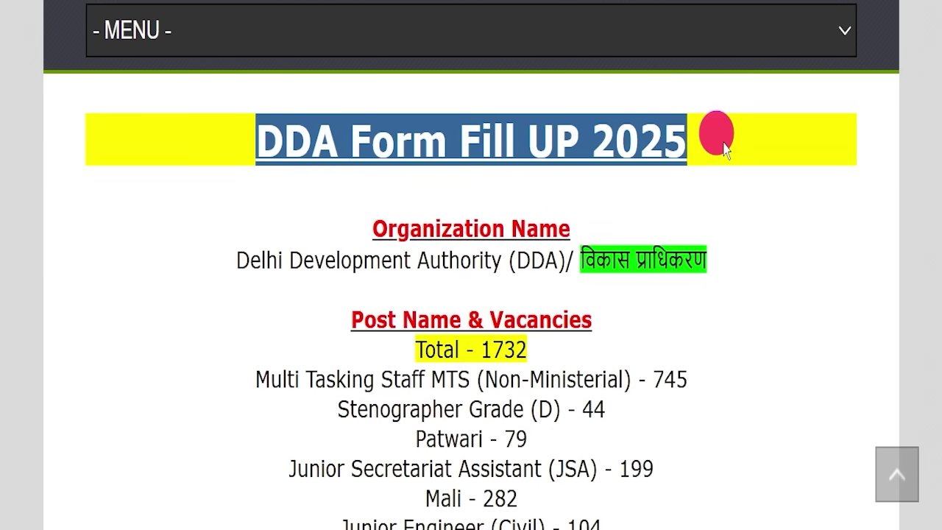
drag(214, 264, 444, 257)
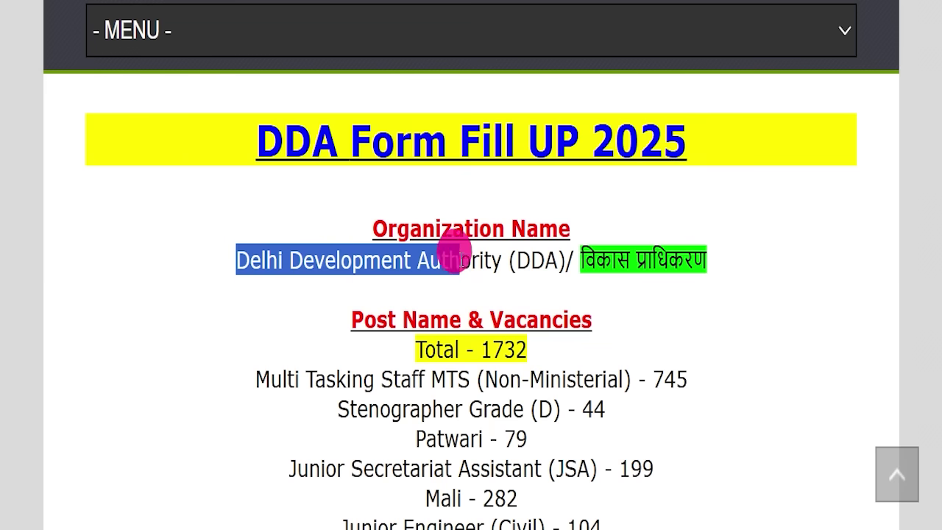
drag(508, 254, 764, 263)
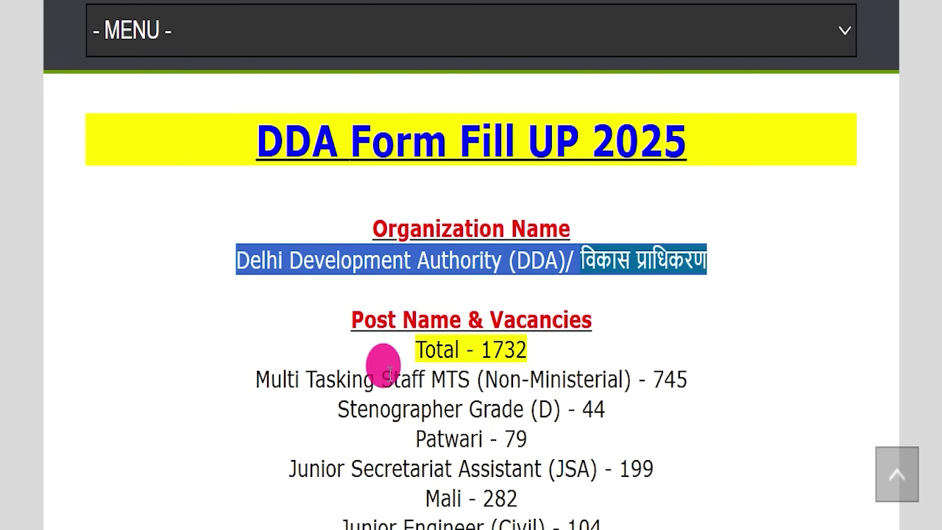
click(715, 305)
Highlight the total vacancies line and the posts from Multi Tasking Staff MTS (Non-Ministerial) through Mali in turn.
scroll(574, 320, down, 2)
drag(340, 167, 539, 171)
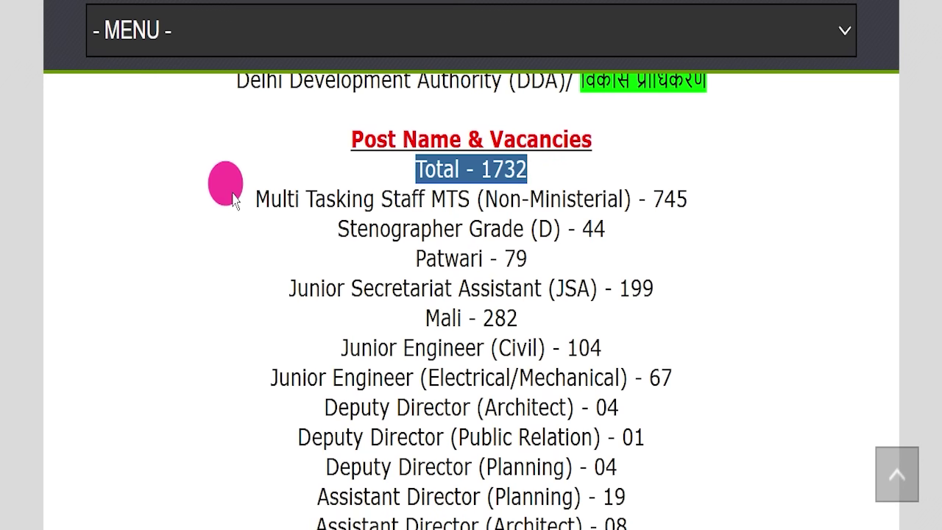
drag(233, 198, 714, 203)
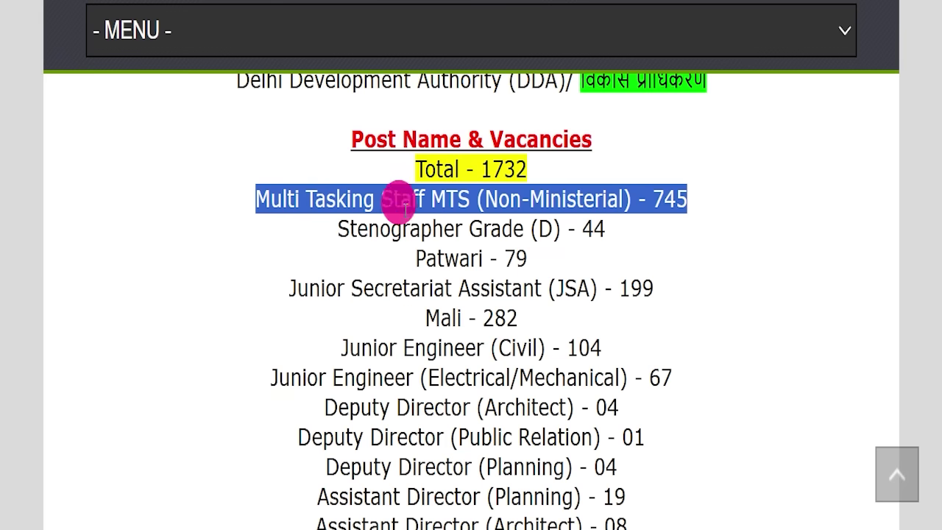
drag(313, 234, 620, 224)
drag(418, 254, 541, 254)
drag(263, 298, 666, 287)
click(436, 318)
drag(437, 320, 630, 305)
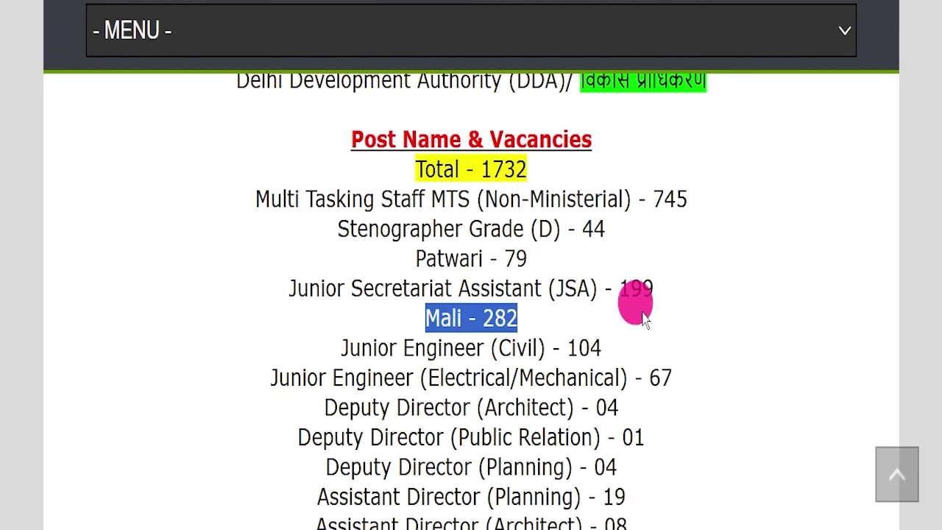
Highlight the remaining posts from Junior Engineer (Civil) through Legal Assistant and continue down to the important dates.
scroll(603, 287, down, 1)
drag(301, 257, 565, 242)
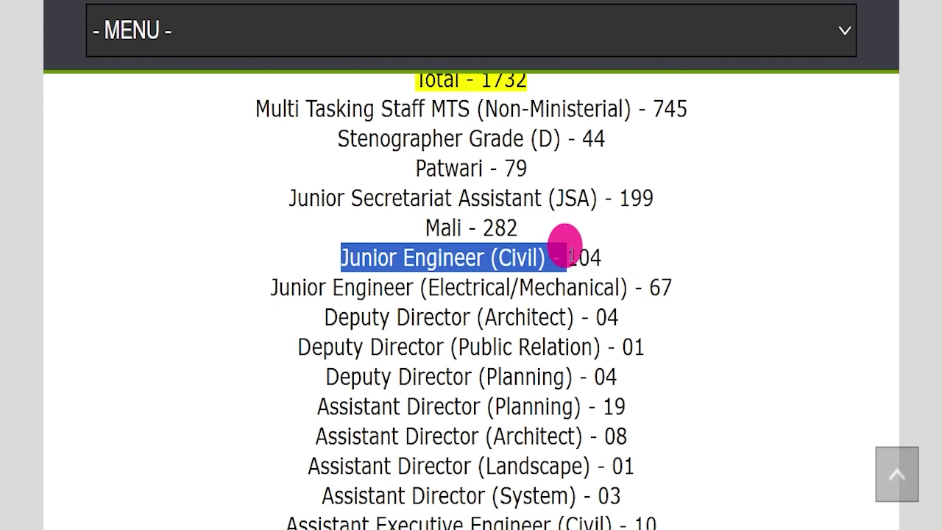
drag(626, 274, 667, 278)
scroll(486, 202, down, 2)
drag(315, 138, 610, 435)
scroll(677, 326, down, 3)
scroll(683, 333, down, 1)
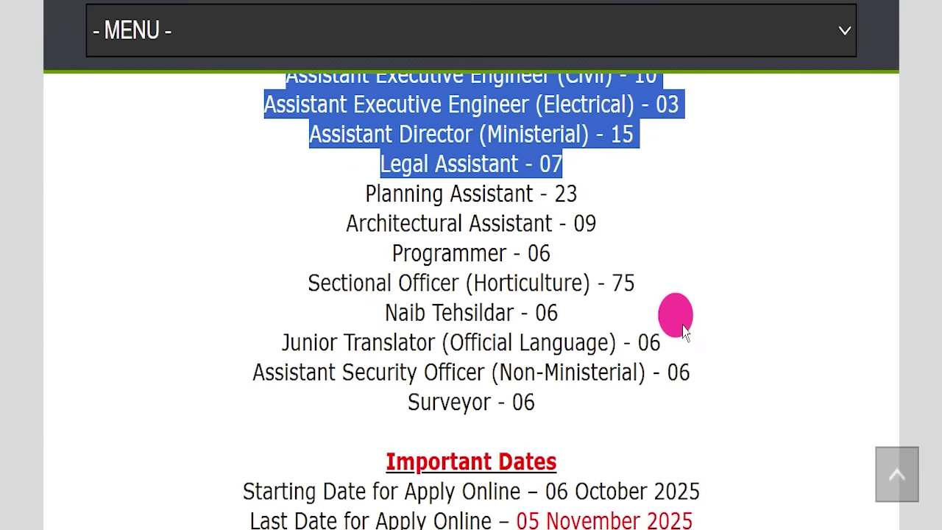
Review the Important Dates section and highlight the last date for applying online, 05 November 2025, and its full line.
scroll(683, 329, down, 5)
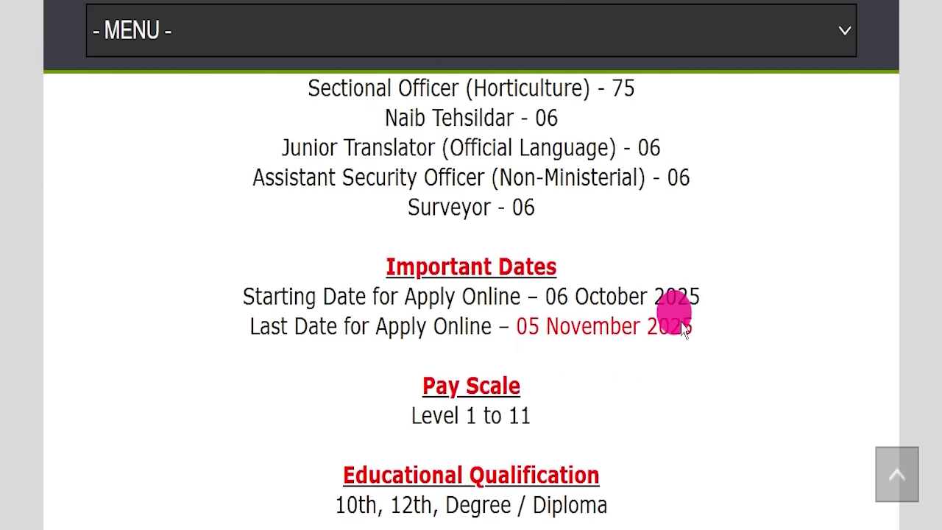
scroll(707, 291, up, 1)
drag(509, 254, 733, 247)
click(719, 274)
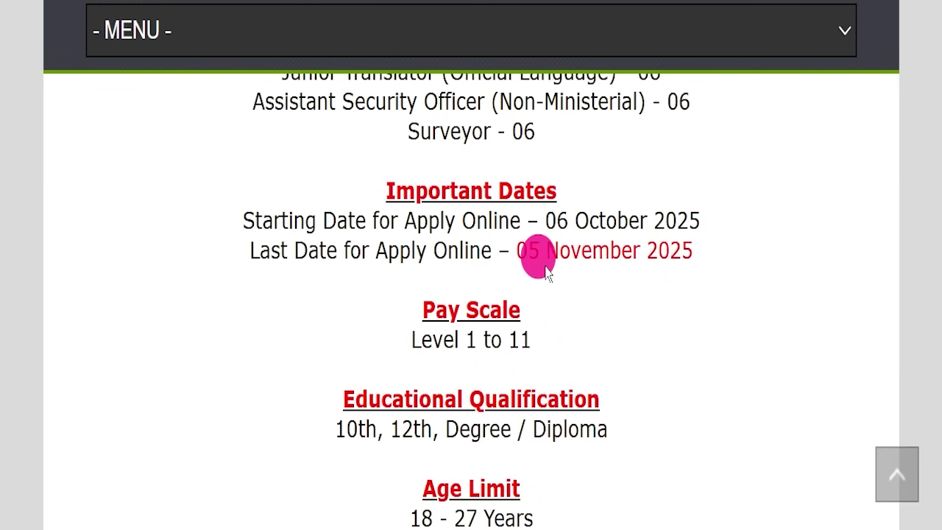
drag(515, 252, 700, 261)
click(685, 284)
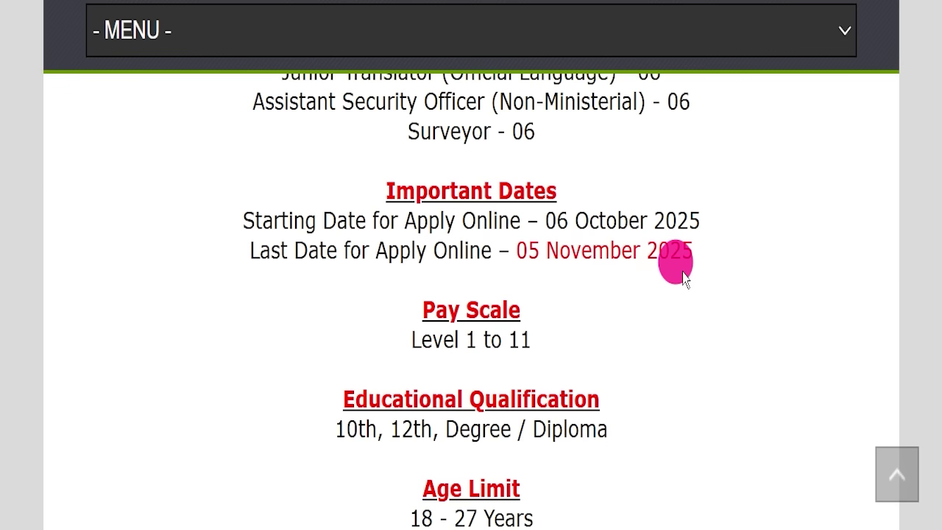
drag(254, 250, 669, 249)
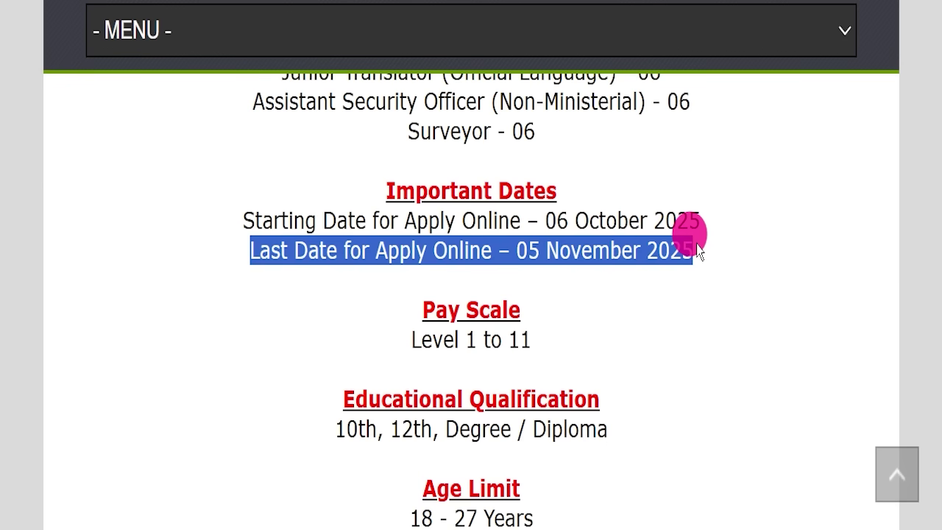
Highlight the Pay Scale, Educational Qualification and Age Limit details in turn.
drag(336, 341, 558, 338)
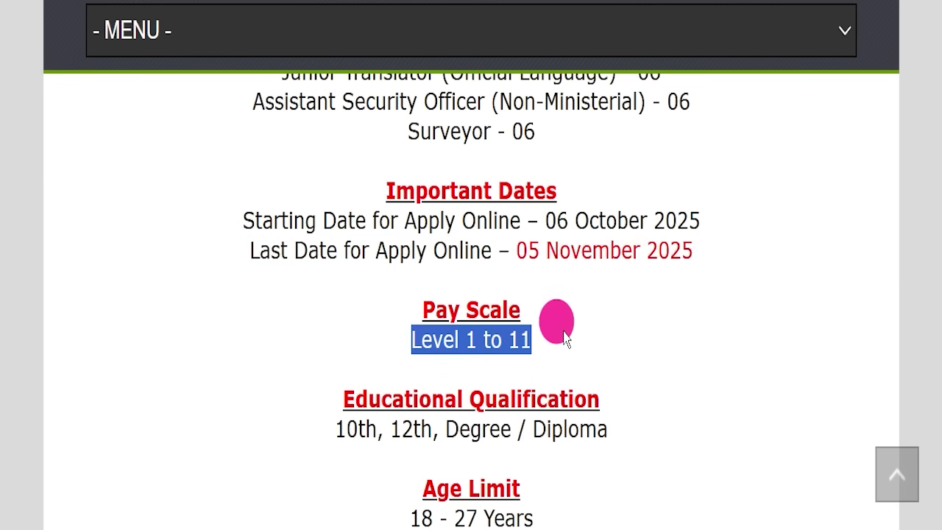
scroll(581, 324, down, 3)
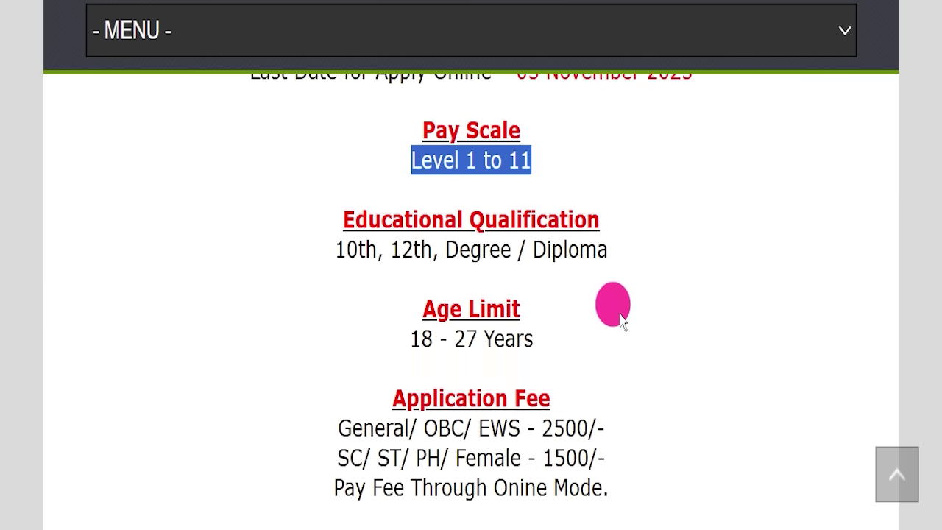
click(323, 263)
drag(324, 263, 602, 248)
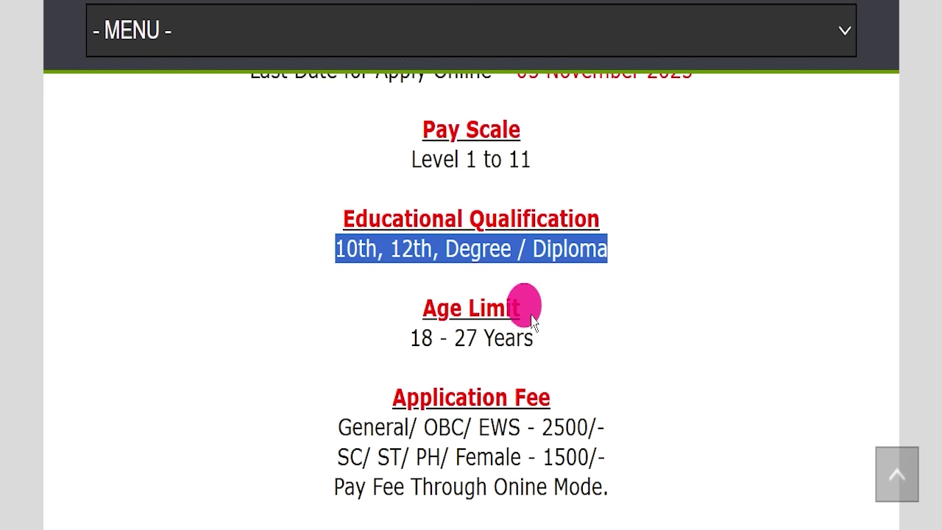
drag(310, 332, 543, 332)
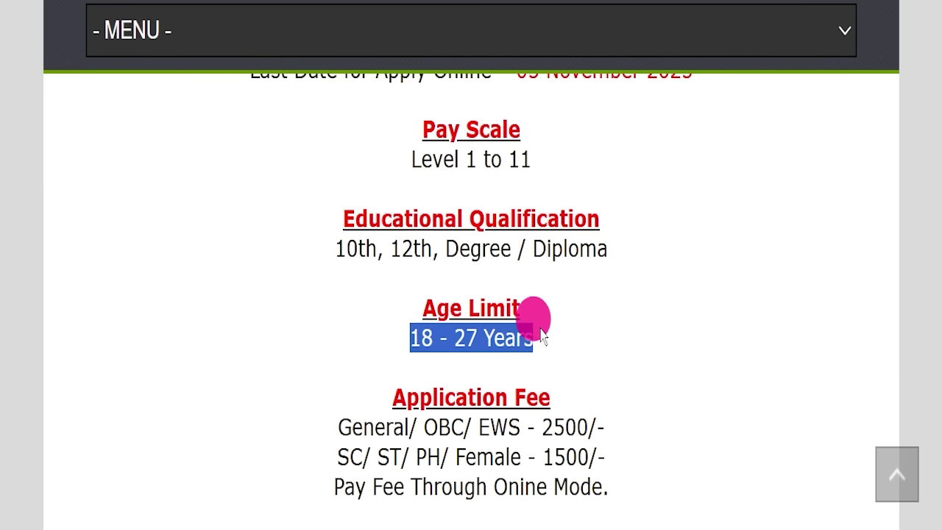
Highlight the Application Fee lines for each candidate category and the online payment mode line.
scroll(627, 329, down, 2)
drag(326, 252, 631, 233)
drag(313, 269, 497, 267)
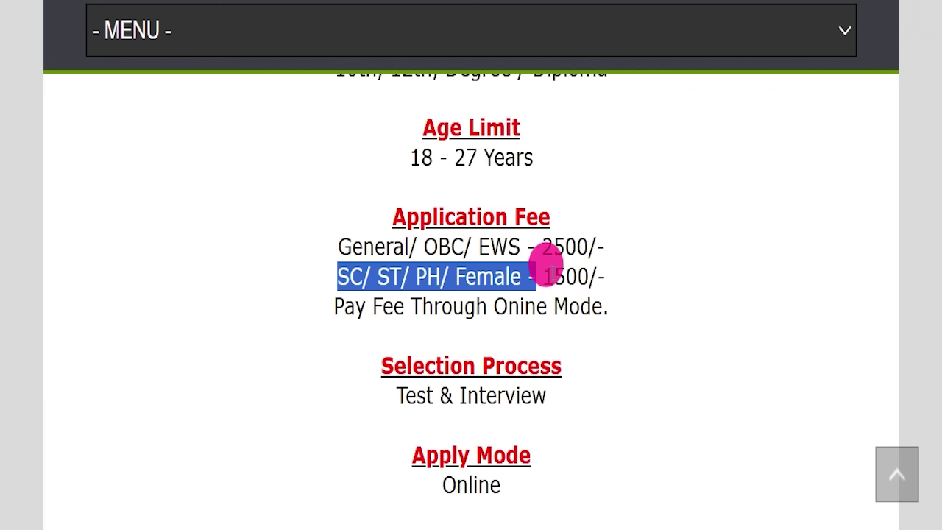
drag(552, 274, 519, 306)
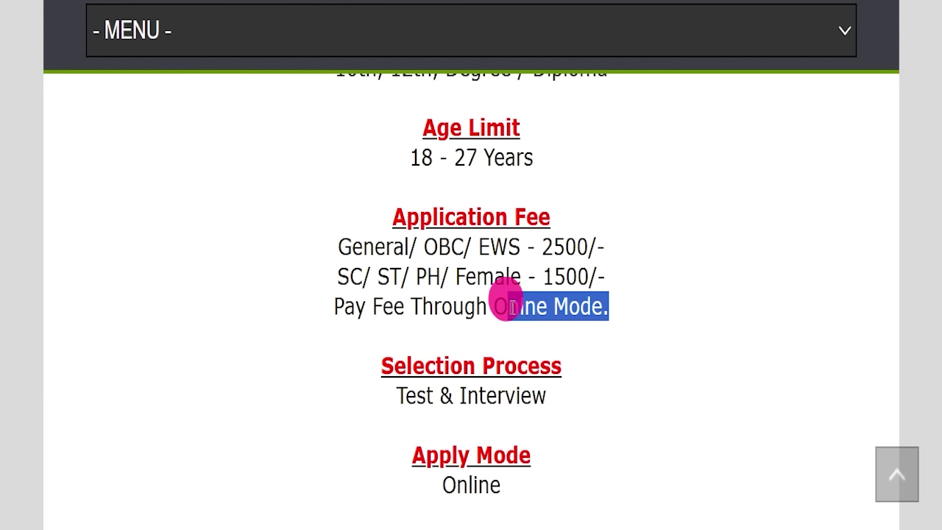
Highlight the Selection Process, Apply Mode, Job Location and Official Website entries in turn.
drag(370, 403, 561, 394)
scroll(505, 185, down, 4)
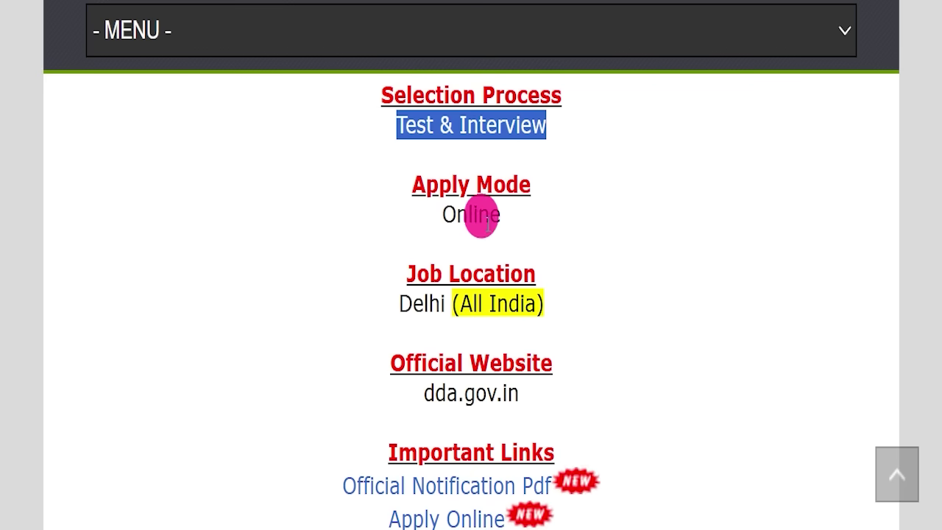
drag(399, 214, 578, 208)
drag(394, 304, 610, 298)
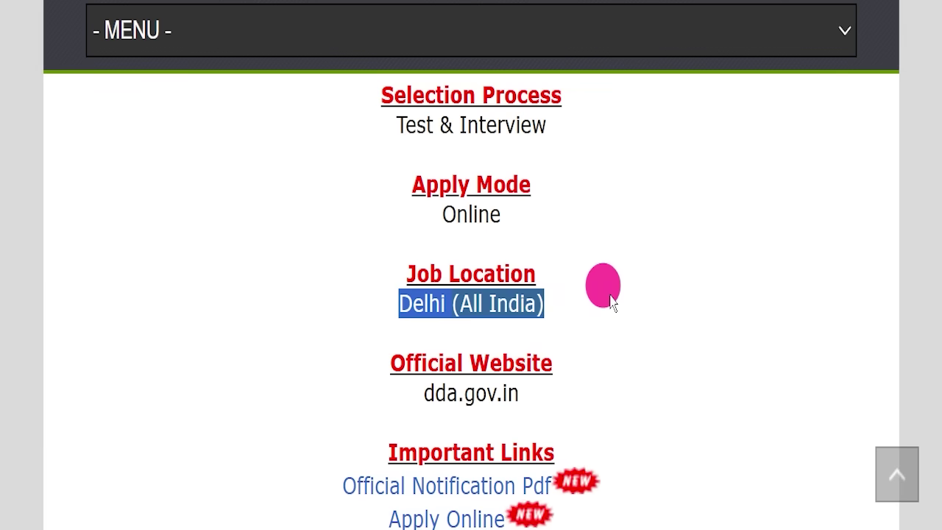
drag(343, 393, 551, 379)
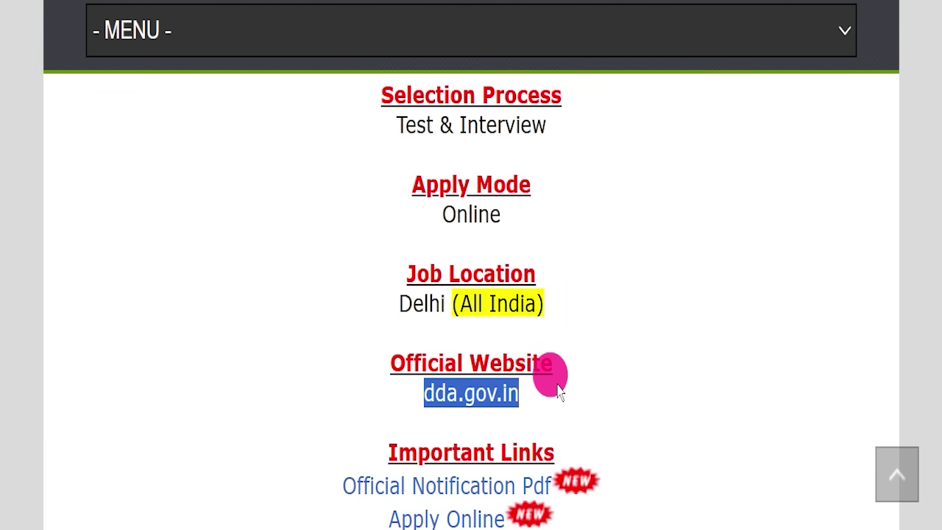
Highlight the Important Links heading together with the Official Notification Pdf, Apply Online and Official Website links.
scroll(395, 236, down, 1)
drag(386, 273, 562, 301)
click(578, 290)
scroll(595, 276, down, 1)
scroll(595, 278, down, 1)
scroll(646, 242, up, 1)
click(647, 238)
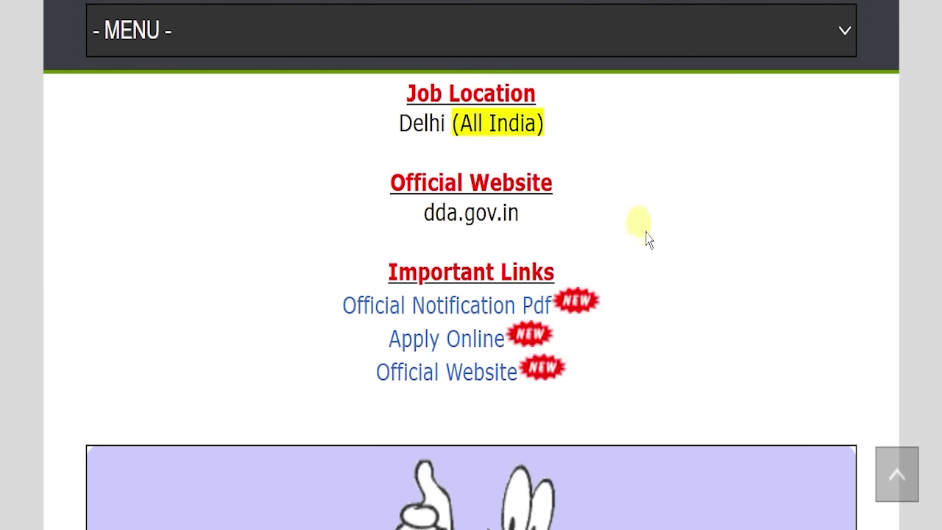
scroll(647, 238, down, 1)
drag(378, 237, 587, 323)
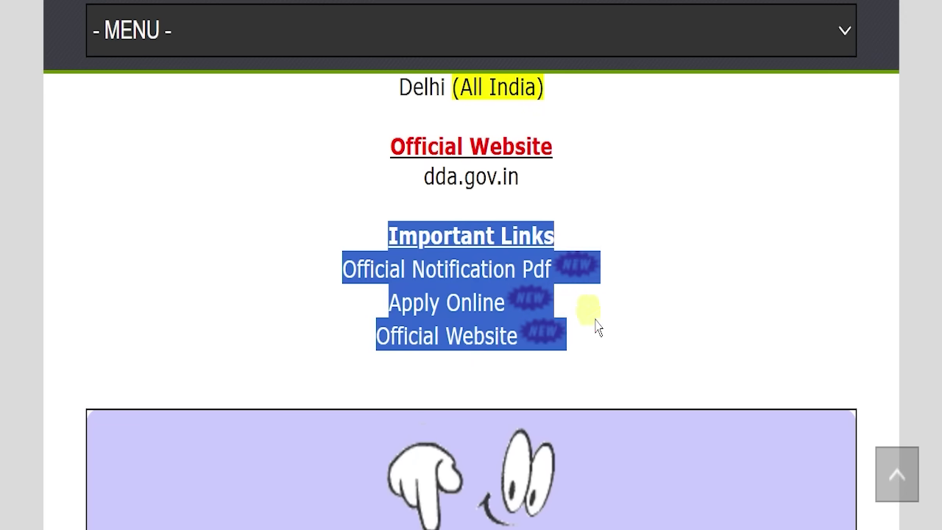
click(593, 326)
Highlight the Official Notification Pdf link, bring up the DDA notification PDF and mark the rows of its Important Dates table.
drag(330, 271, 436, 258)
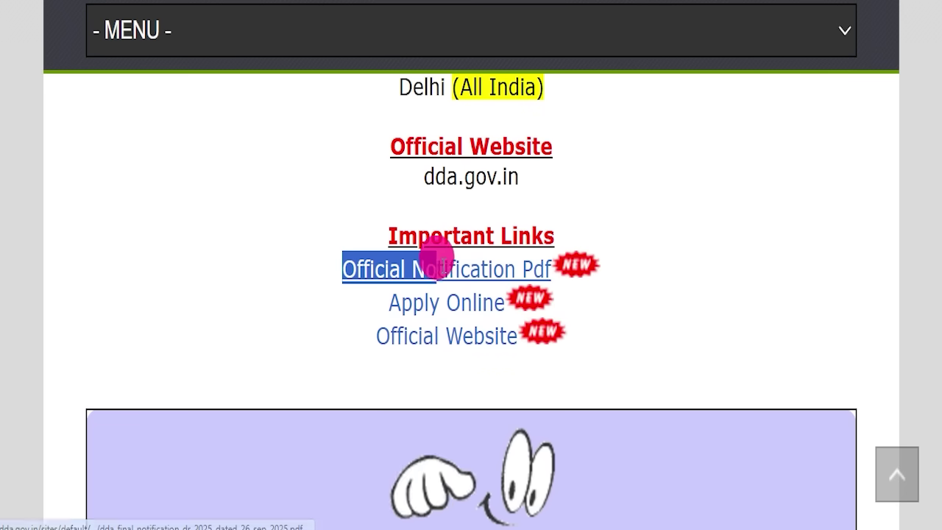
click(525, 254)
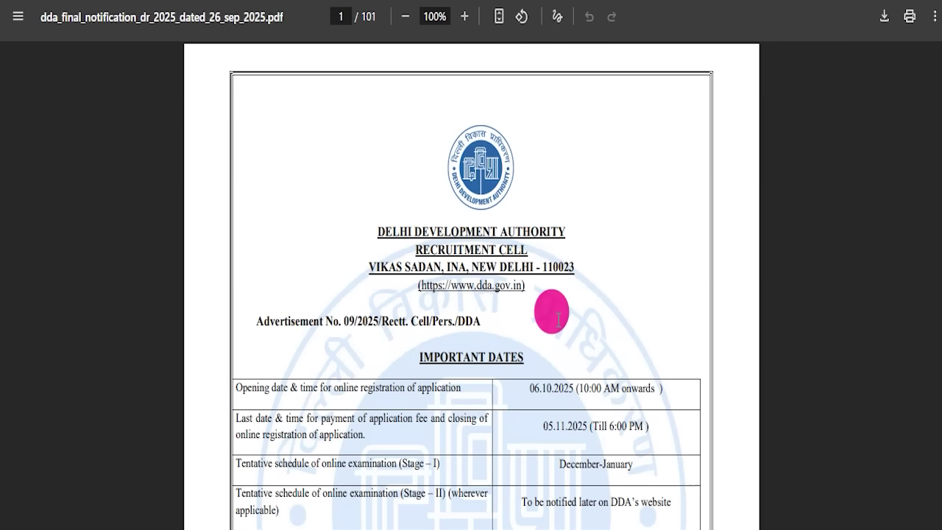
scroll(559, 319, down, 1)
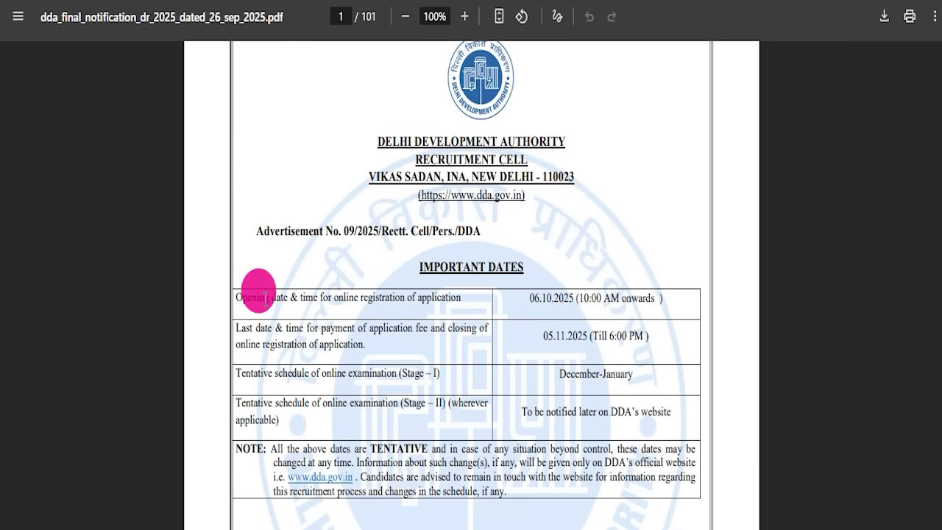
drag(239, 298, 633, 407)
Examine the posts table on the notification's first page and highlight the Dy. Director (Architect) qualification.
scroll(633, 407, down, 1)
scroll(432, 248, down, 3)
scroll(463, 301, down, 2)
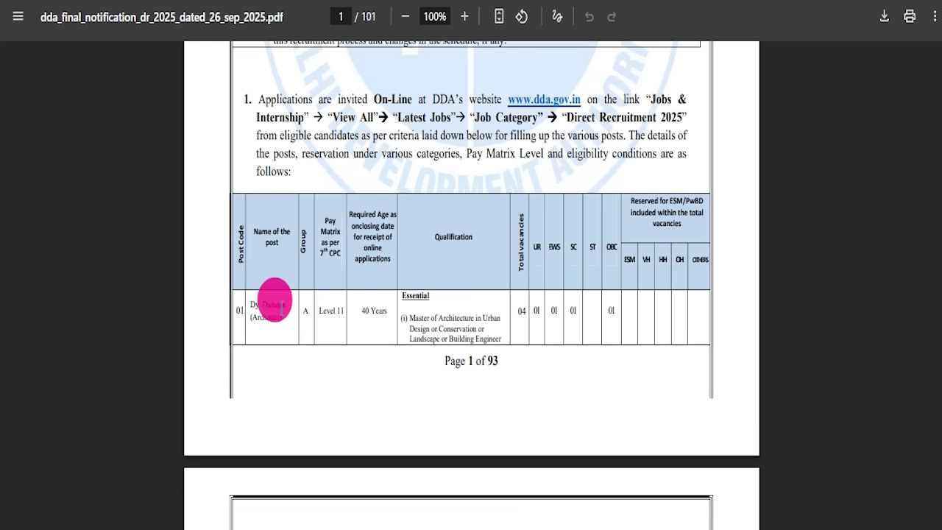
drag(281, 309, 342, 314)
click(366, 312)
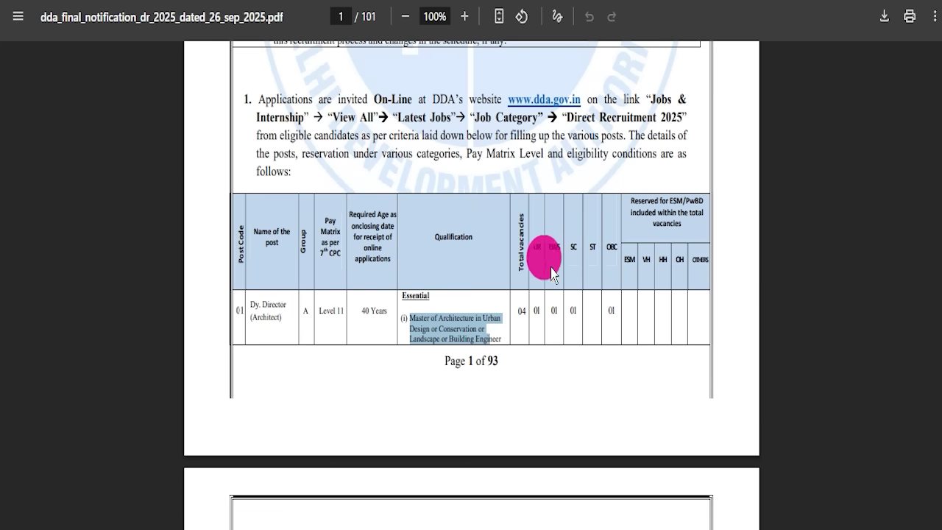
Skim the notification through the scribe rules, examination fee, exam scheme and examination venue instructions up to page 32.
scroll(438, 313, down, 5)
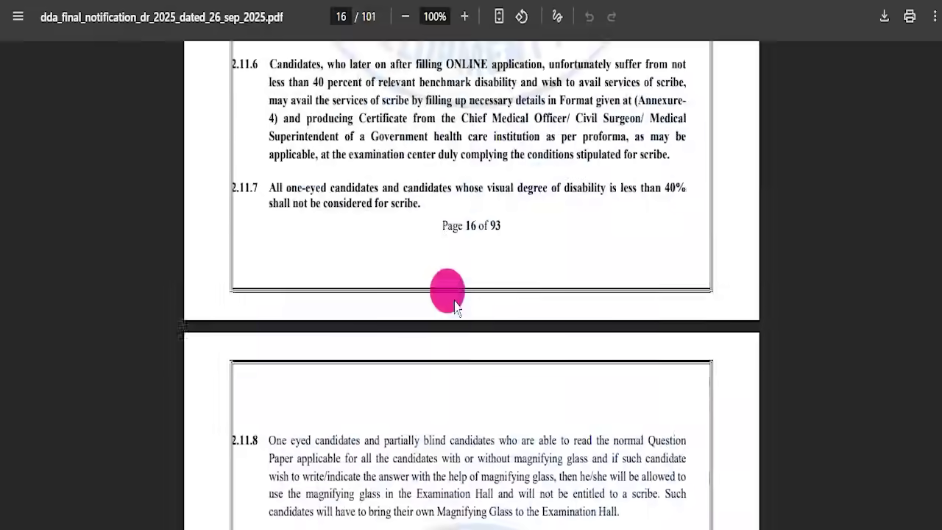
scroll(454, 307, down, 5)
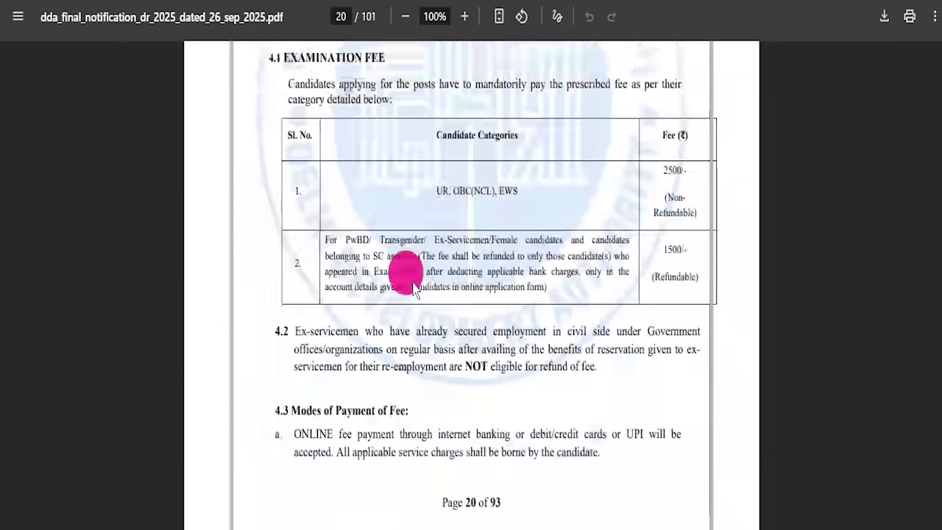
scroll(416, 293, down, 10)
scroll(435, 312, down, 15)
scroll(446, 308, down, 15)
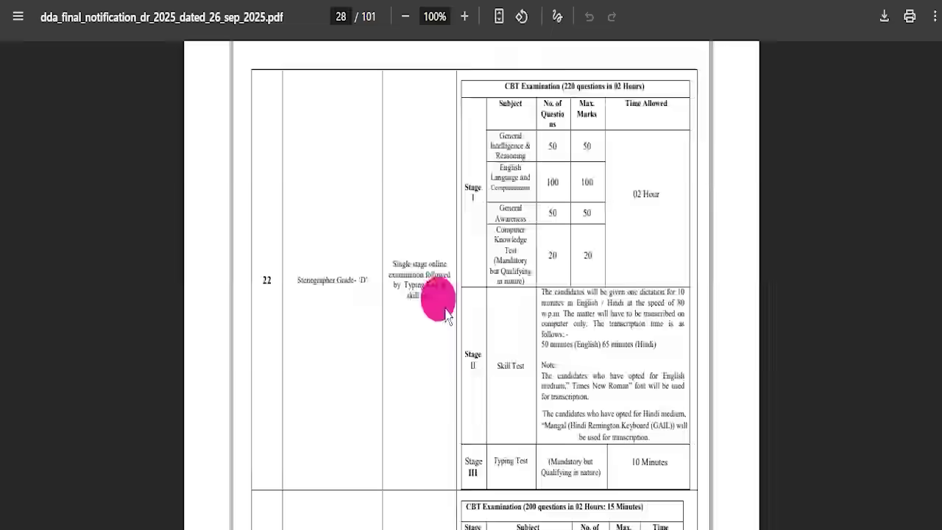
scroll(432, 288, down, 10)
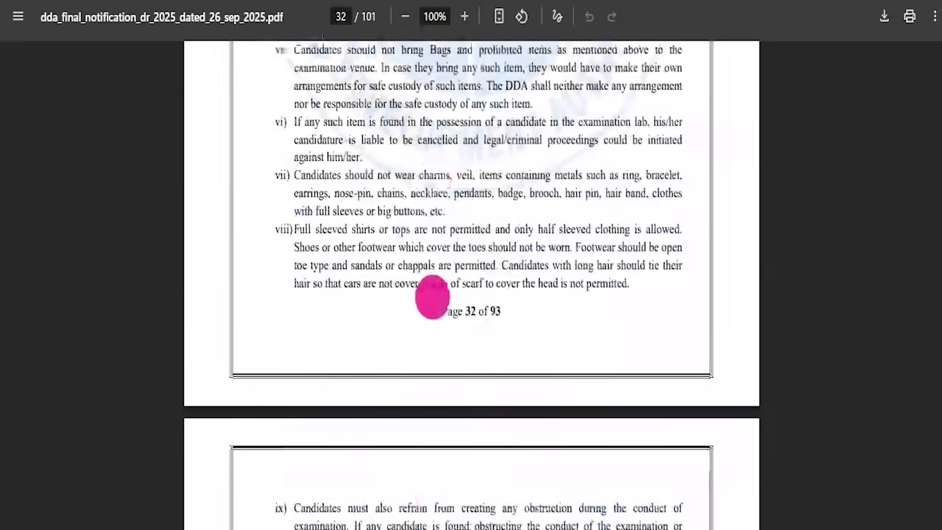
Skim the notification's syllabus pages and closing candidate instructions through page 98, and return to the beginning of the document.
scroll(439, 307, down, 15)
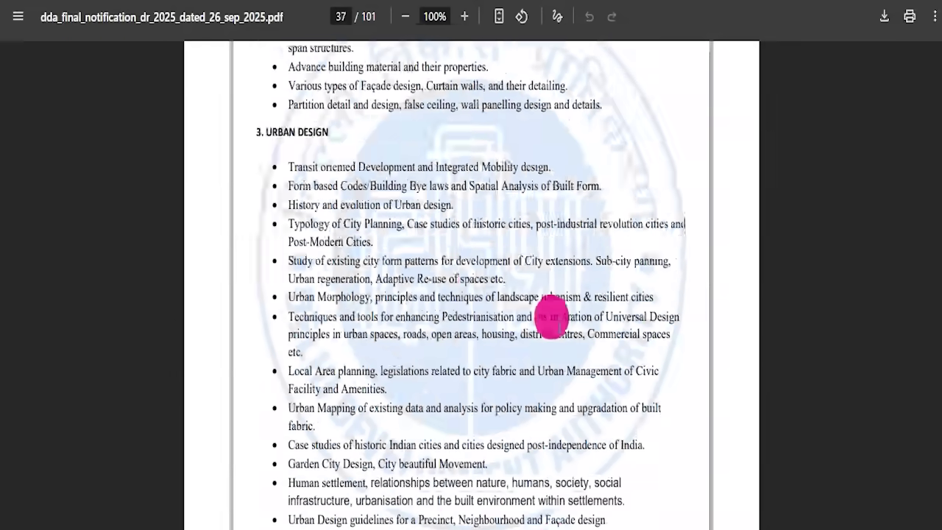
scroll(553, 321, down, 10)
scroll(382, 297, down, 20)
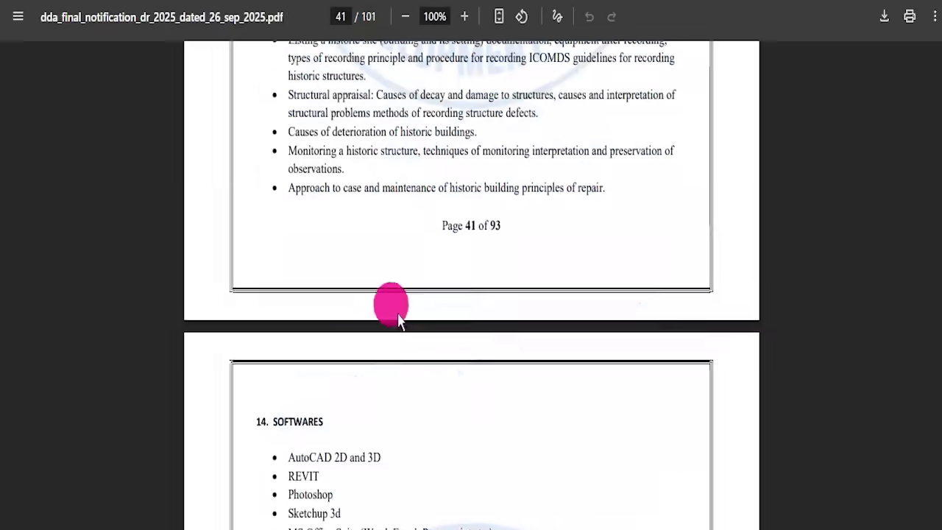
scroll(535, 346, down, 20)
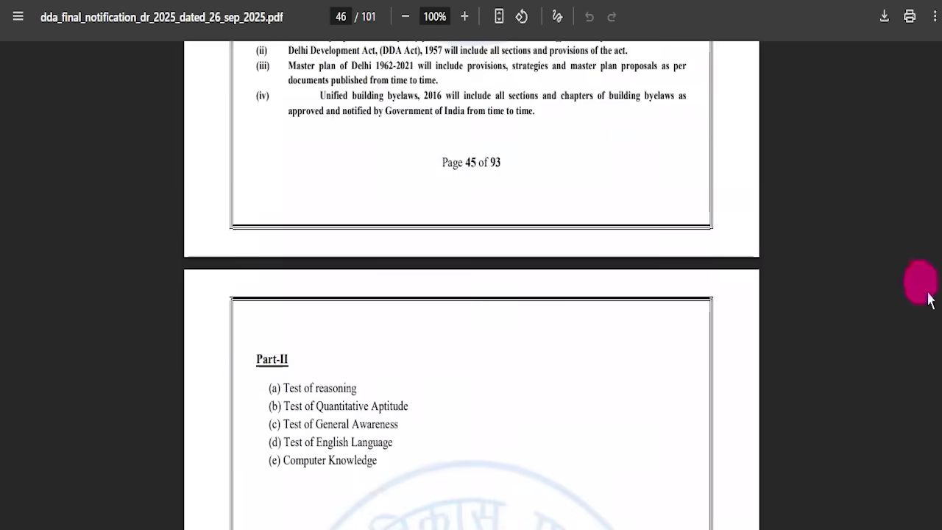
scroll(936, 257, down, 10)
drag(939, 269, 939, 397)
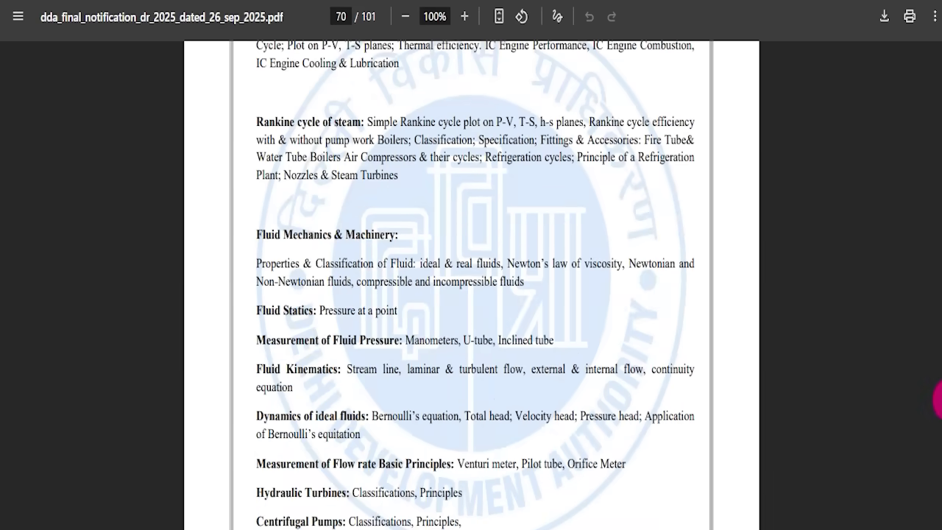
mouse_move(938, 445)
mouse_down()
mouse_move(937, 507)
mouse_move(938, 271)
mouse_up()
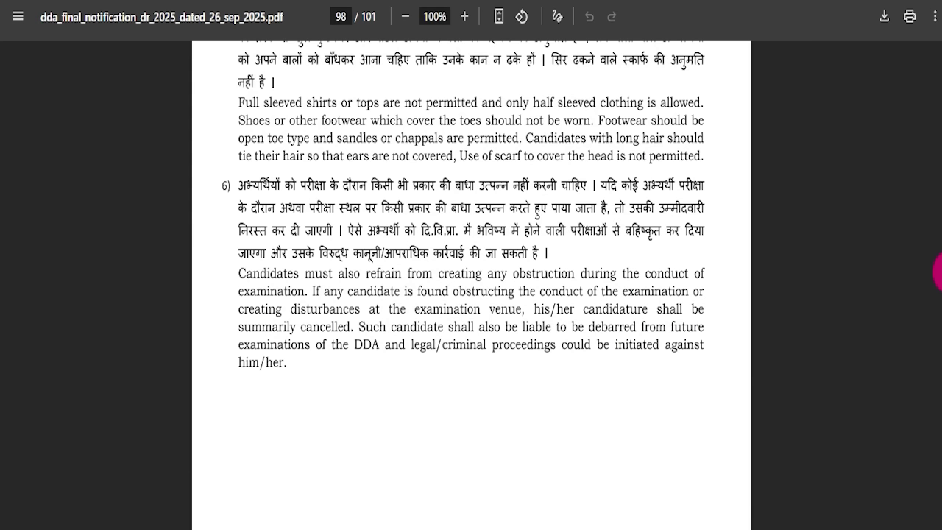
drag(938, 29, 938, 11)
scroll(357, 106, up, 5)
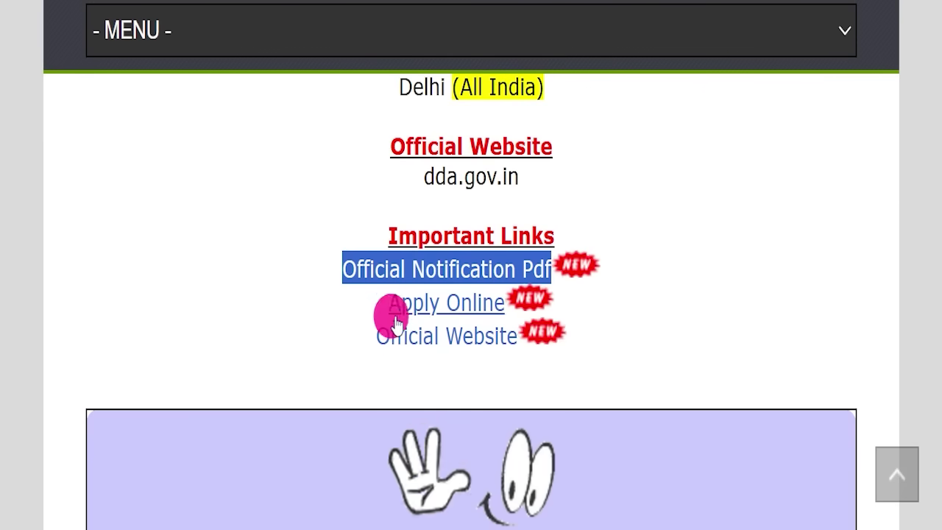
Highlight the Apply Online link in the article and review the instructions, general links and key dates on the DDA Application Form page.
drag(343, 301, 507, 298)
scroll(471, 265, up, 5)
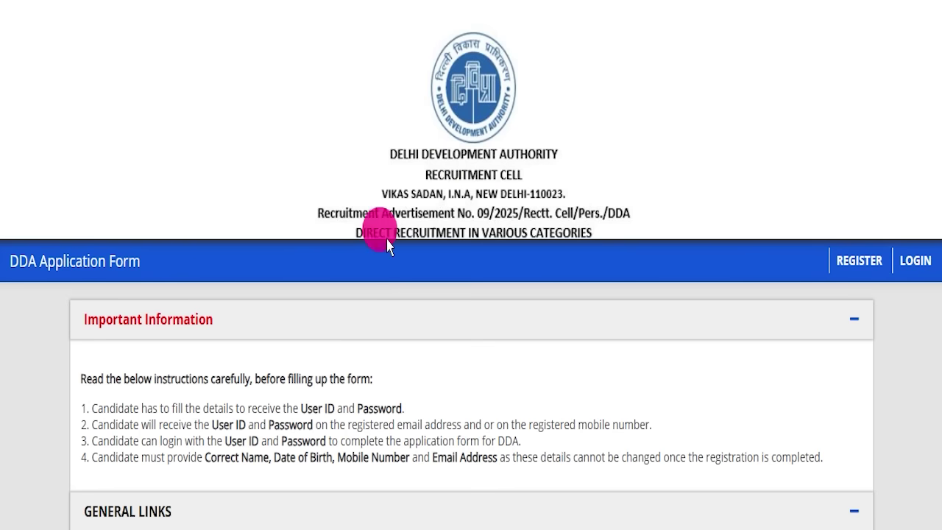
scroll(389, 248, down, 5)
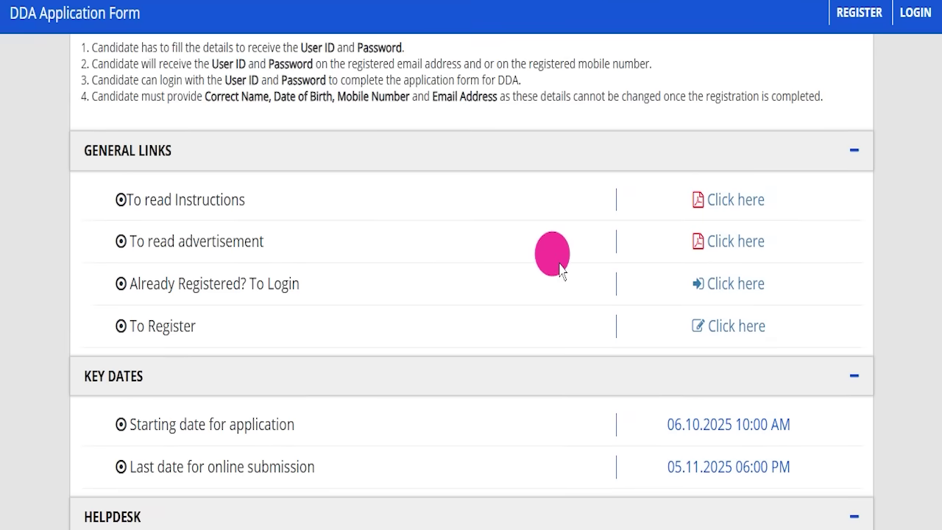
scroll(538, 280, up, 5)
scroll(539, 282, up, 1)
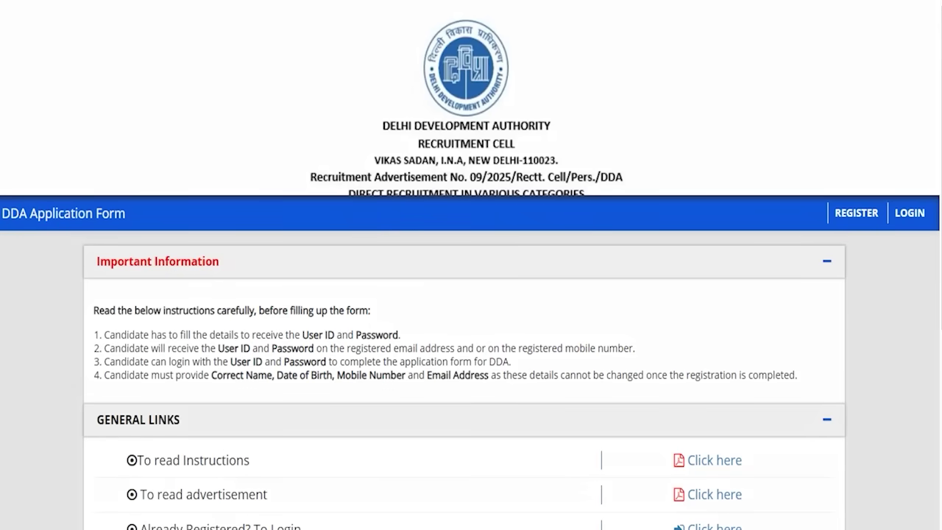
Mark the Register and Login options of the DDA Application Form page and bring up the login form to examine its fields.
mouse_move(881, 170)
mouse_down()
mouse_move(927, 213)
mouse_move(933, 240)
mouse_up()
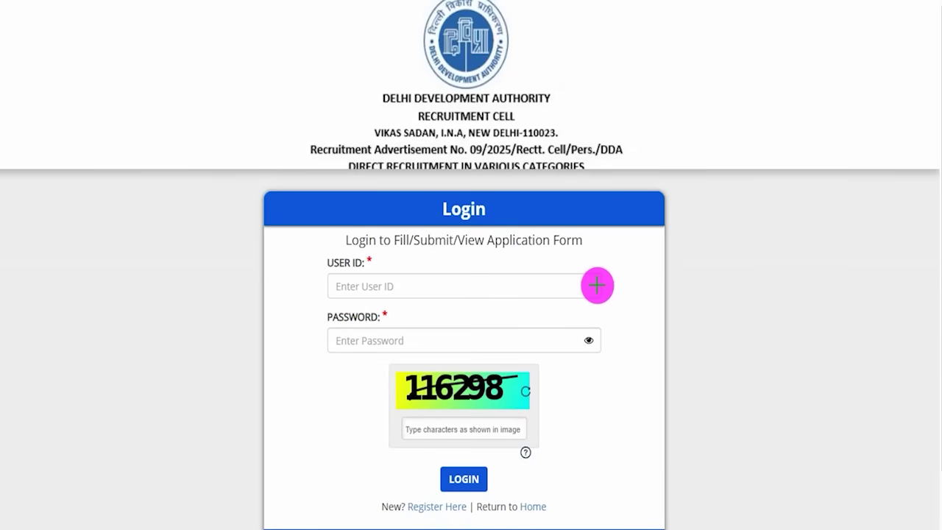
scroll(508, 258, down, 1)
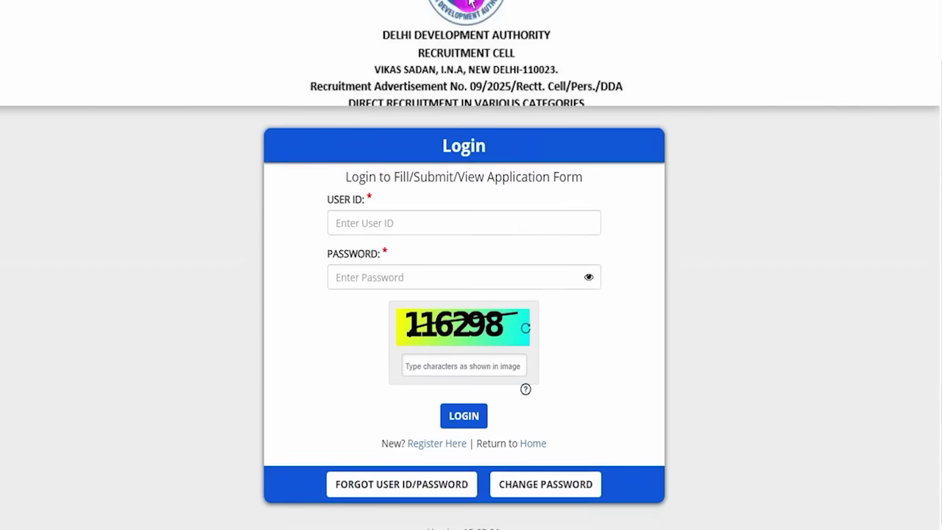
Mark the user ID, password and captcha fields of the login form, point an arrow at Login, and clear the markings.
drag(511, 221, 530, 187)
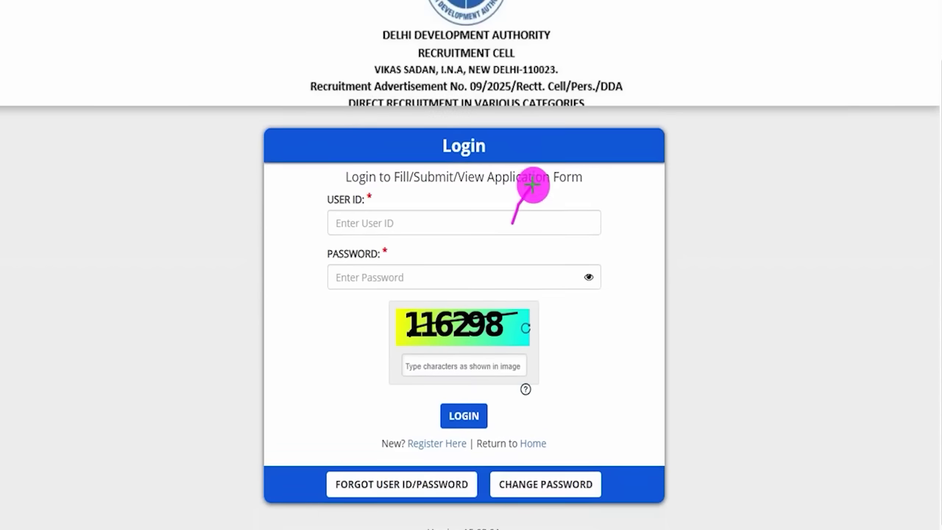
drag(497, 274, 525, 241)
drag(514, 336, 471, 337)
drag(509, 368, 543, 334)
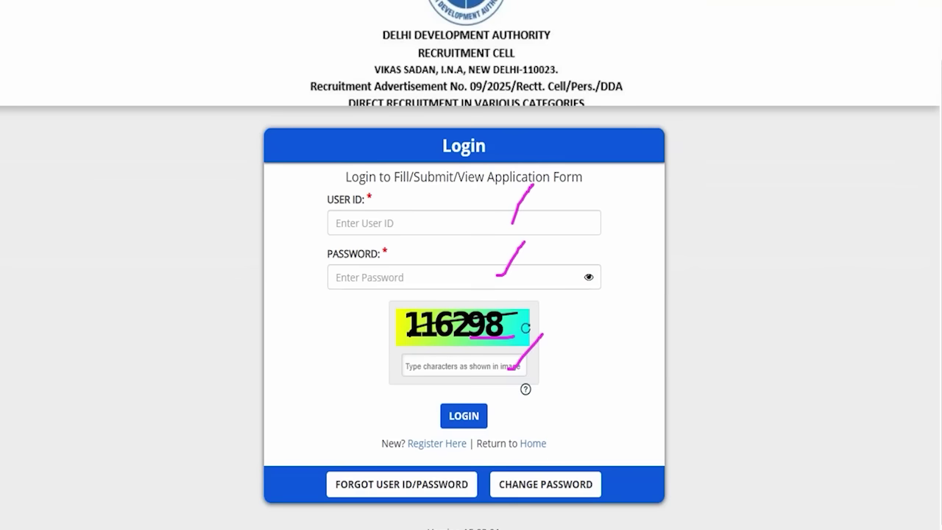
drag(763, 374, 496, 417)
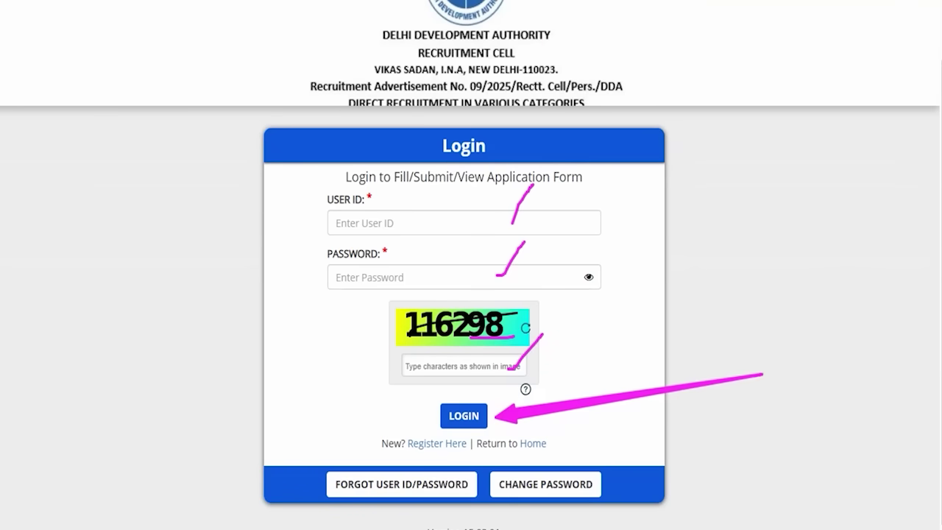
key(Escape)
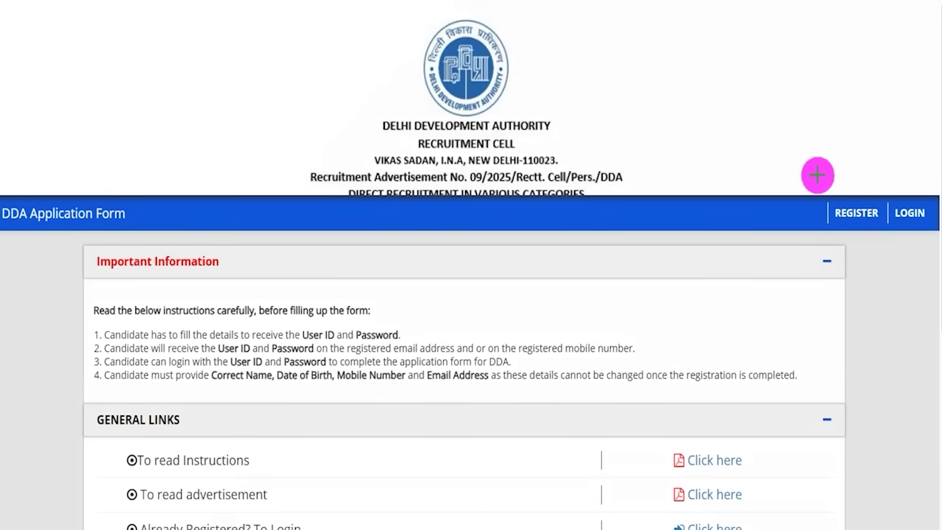
Highlight the Register option and choose MTS (Non-Ministerial) as the post name in the DDA Registration Form.
mouse_move(794, 150)
mouse_down()
mouse_move(875, 217)
mouse_move(885, 242)
mouse_up()
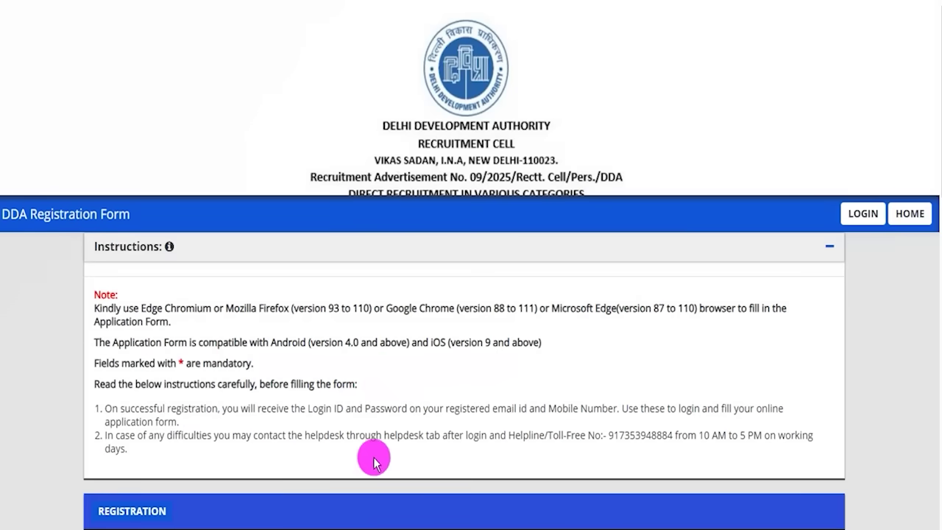
scroll(370, 324, down, 5)
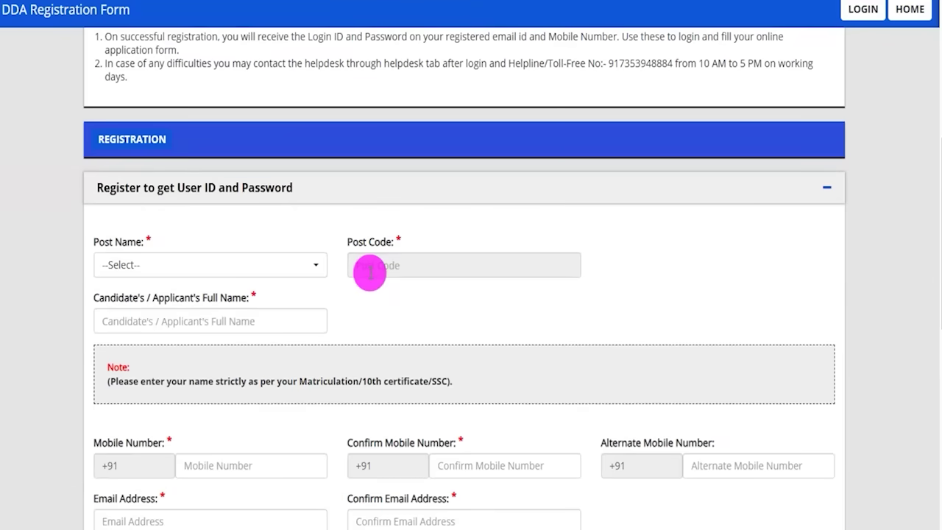
scroll(364, 278, down, 1)
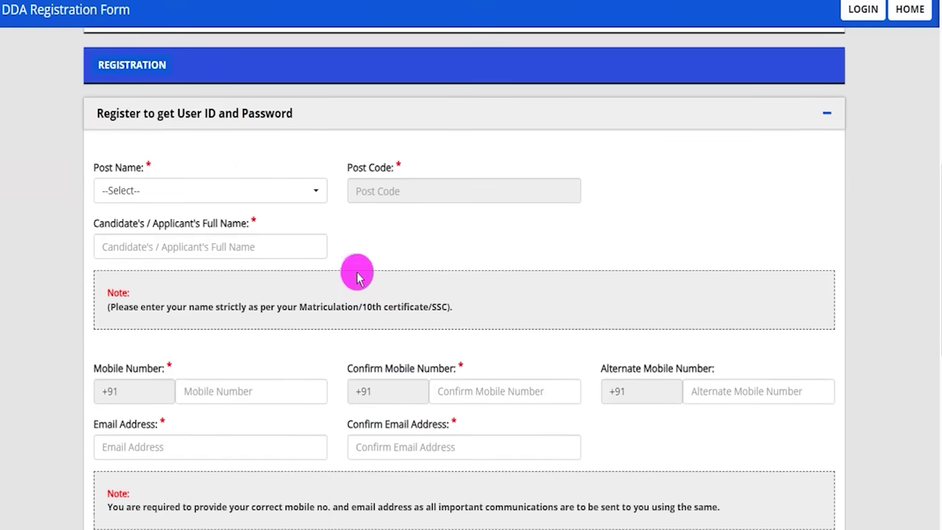
click(246, 193)
scroll(206, 331, down, 8)
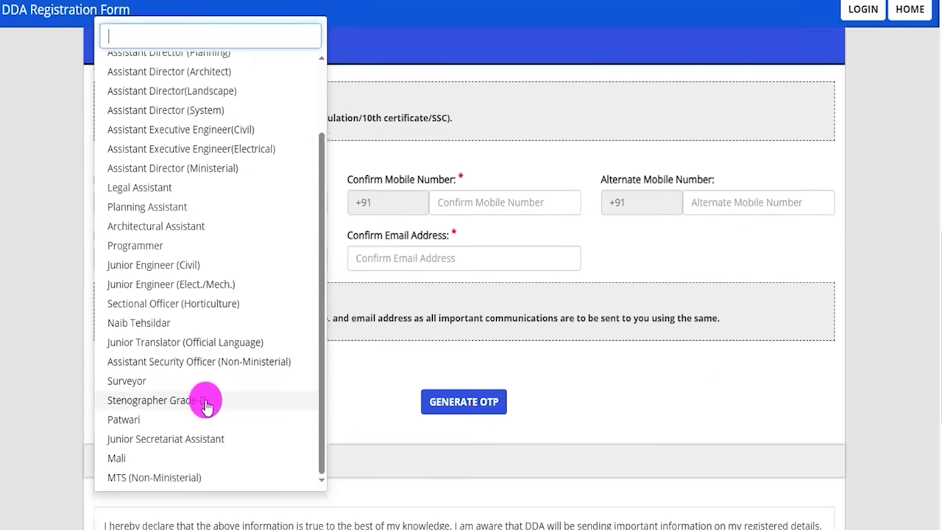
scroll(140, 399, down, 2)
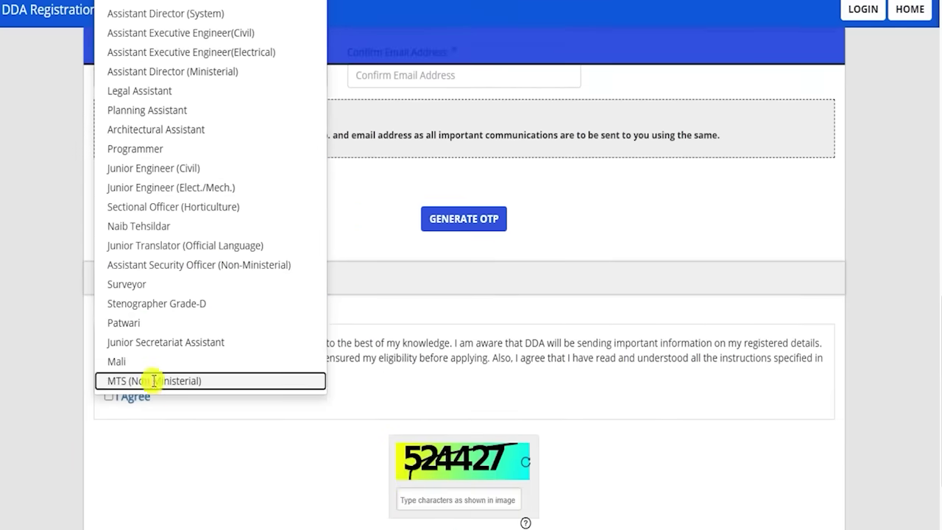
click(153, 380)
Point out the applicant's full name field and tick the mobile, alternate mobile and email address fields with their confirmation fields.
drag(117, 298, 196, 299)
click(233, 319)
scroll(246, 300, down, 2)
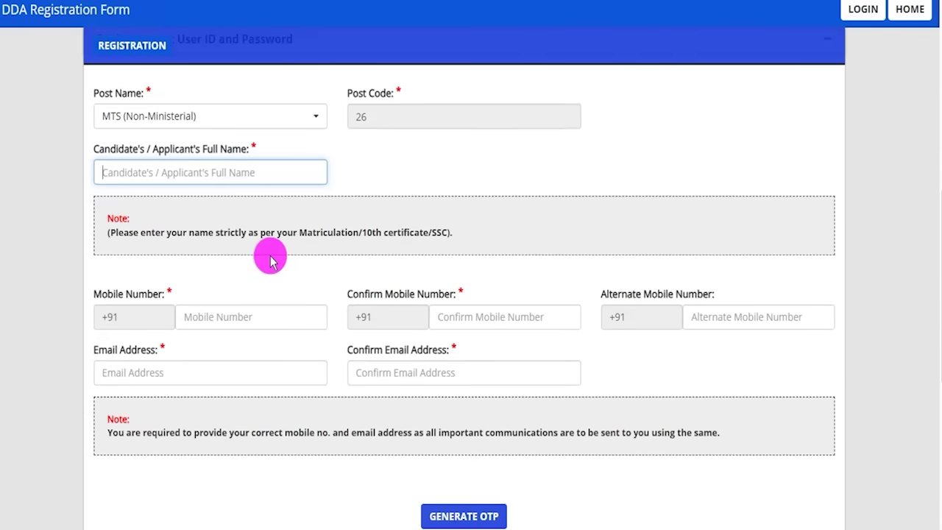
scroll(271, 259, down, 2)
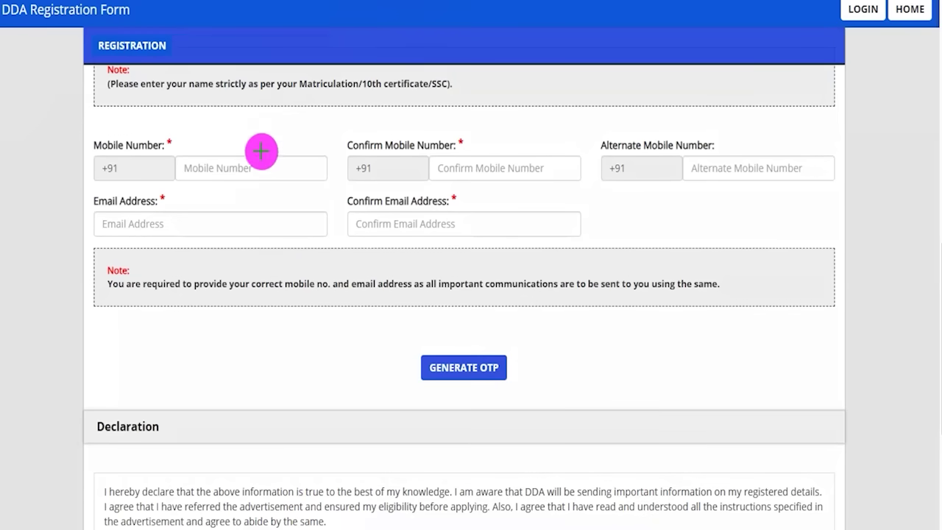
drag(261, 172, 281, 145)
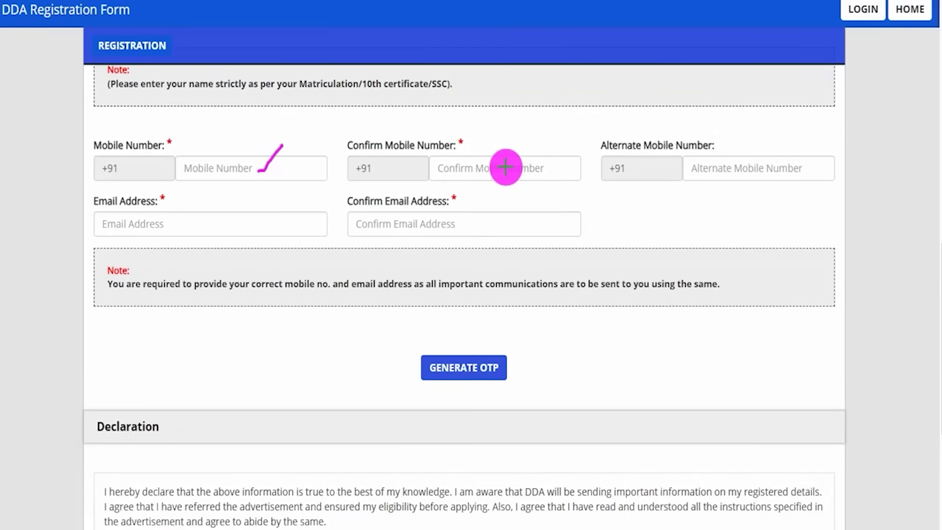
drag(506, 170, 533, 137)
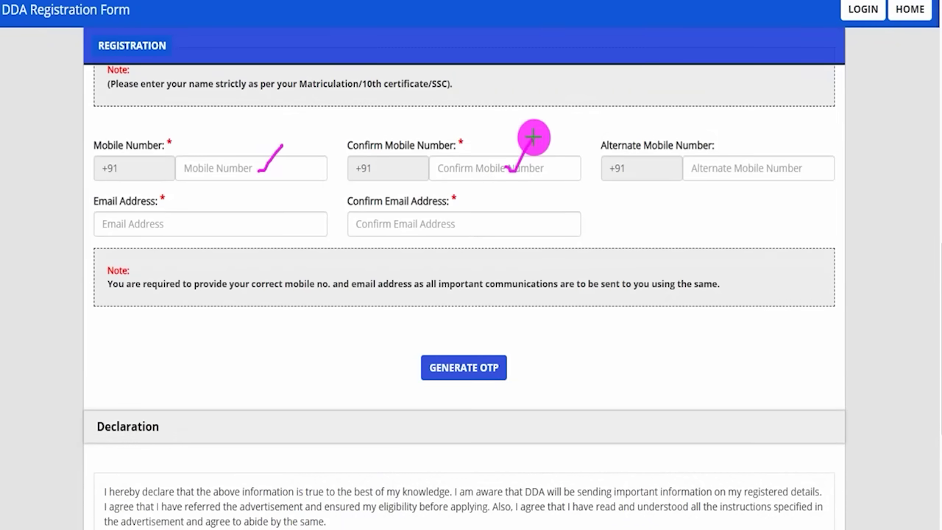
mouse_move(761, 167)
mouse_down()
mouse_move(783, 145)
mouse_move(811, 172)
mouse_up()
drag(239, 227, 265, 197)
drag(458, 226, 486, 198)
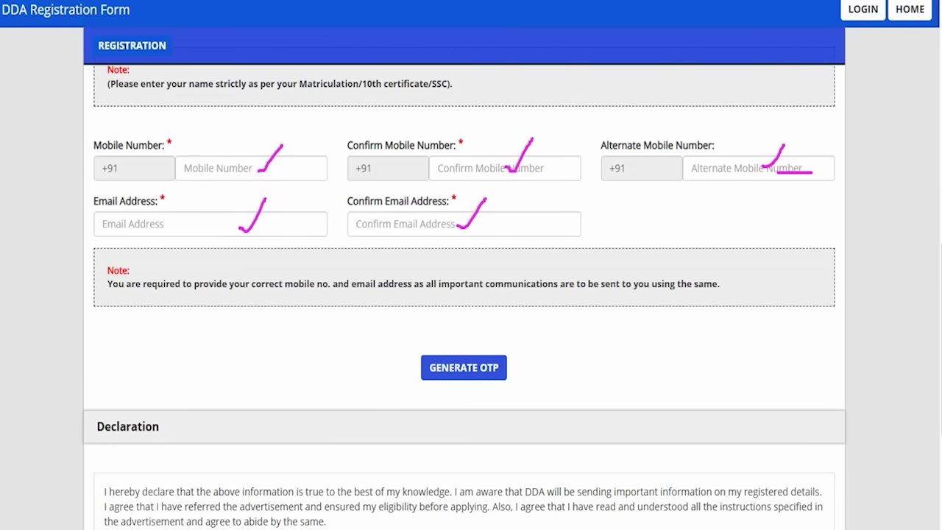
Generate the OTP for the registration, marking the captcha field and Submit option of the Captcha Authentication dialog.
drag(209, 358, 390, 367)
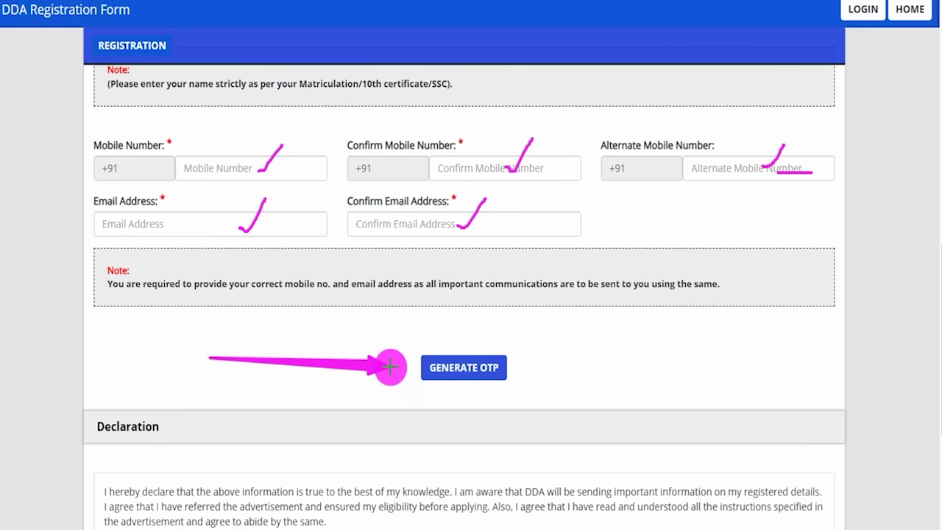
click(449, 367)
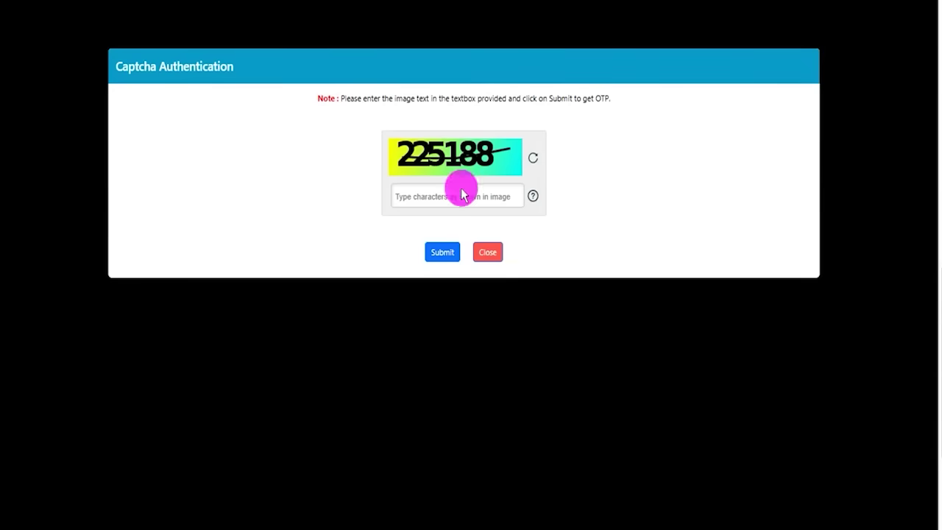
drag(477, 168, 540, 154)
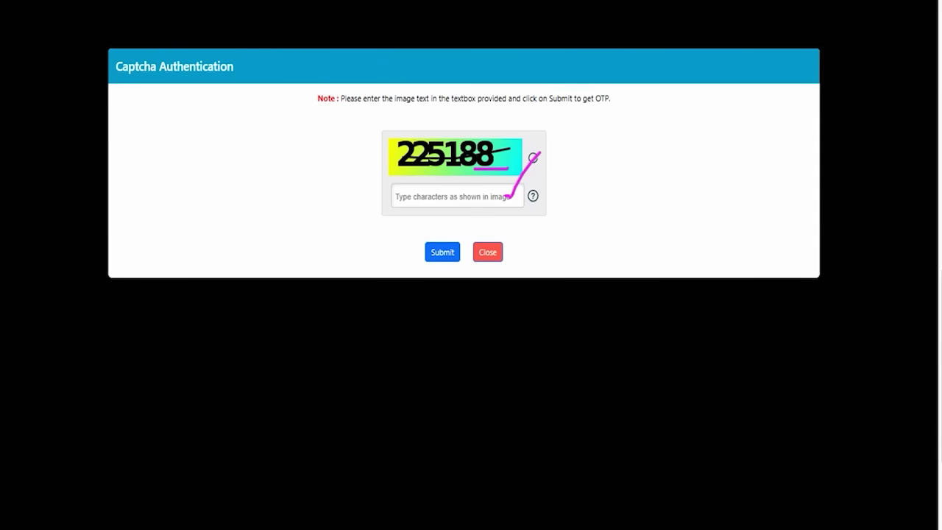
drag(251, 250, 416, 253)
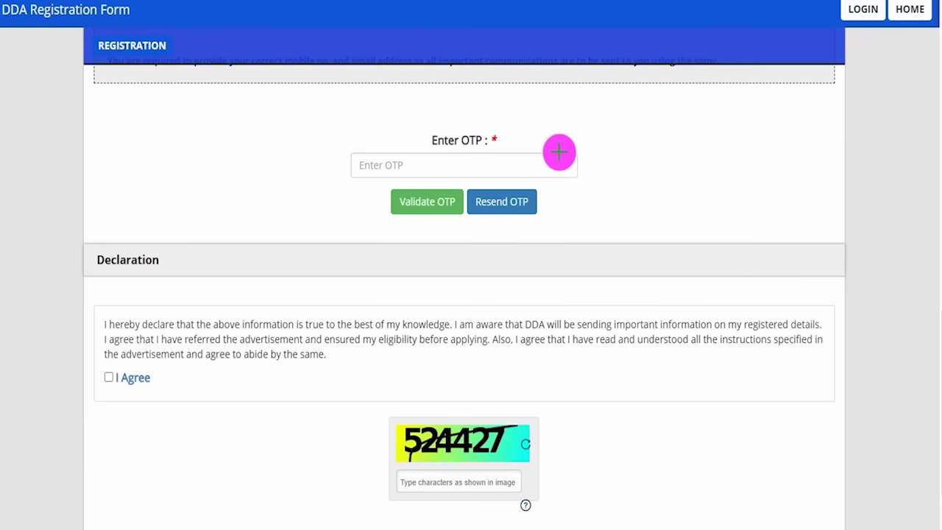
Mark the Enter OTP field and the Validate OTP option, and clear the markings.
drag(553, 165, 588, 128)
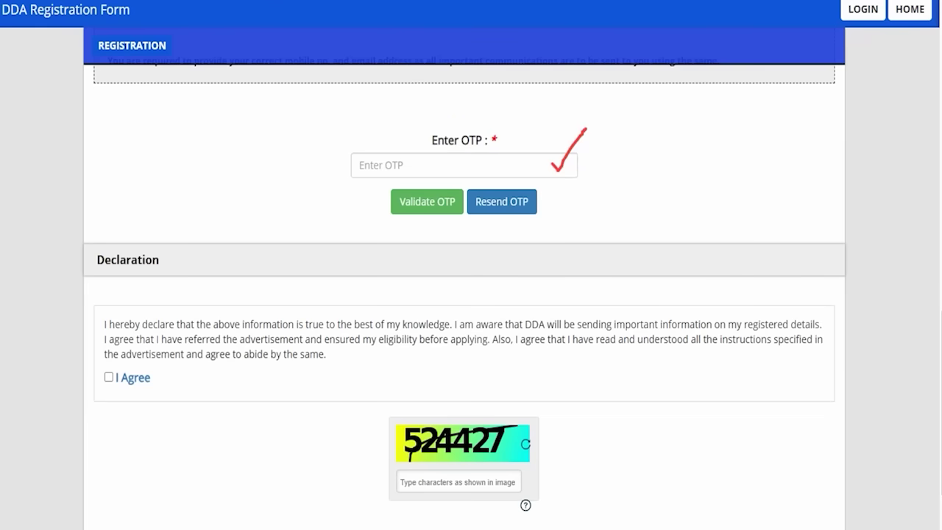
drag(227, 196, 377, 202)
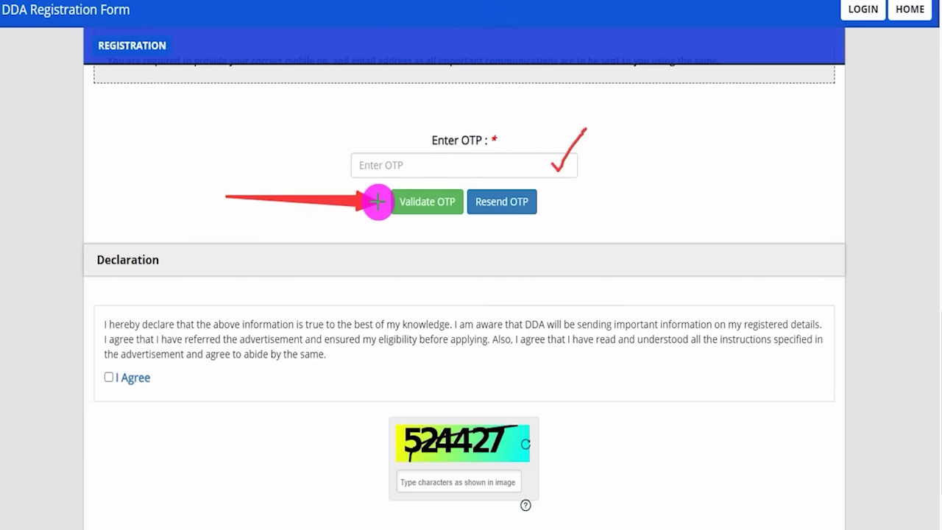
click(427, 168)
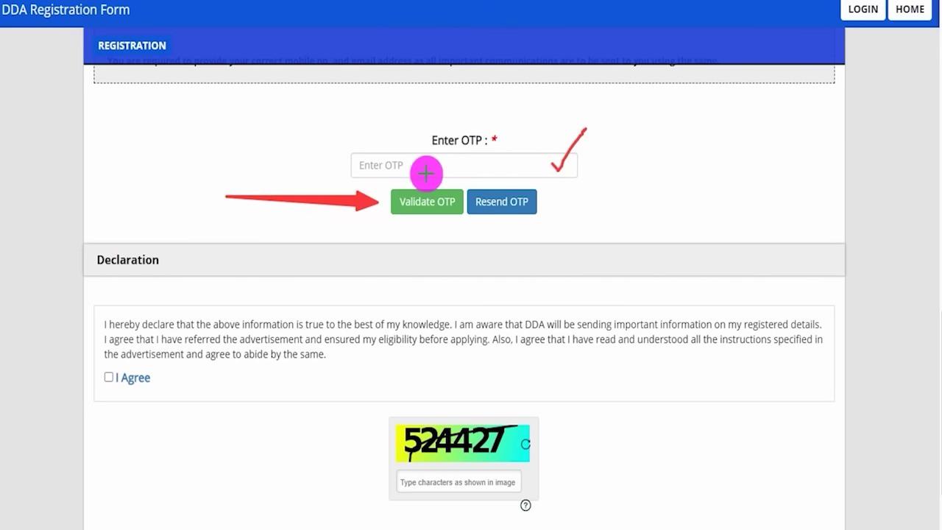
key(Escape)
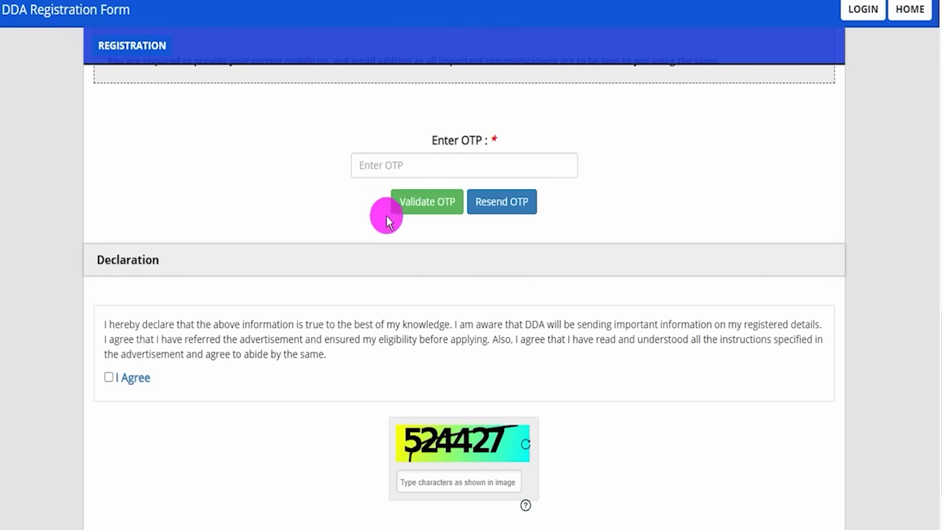
Agree to the declaration and mark the captcha field and the Reverify option below it.
scroll(387, 216, down, 2)
click(109, 291)
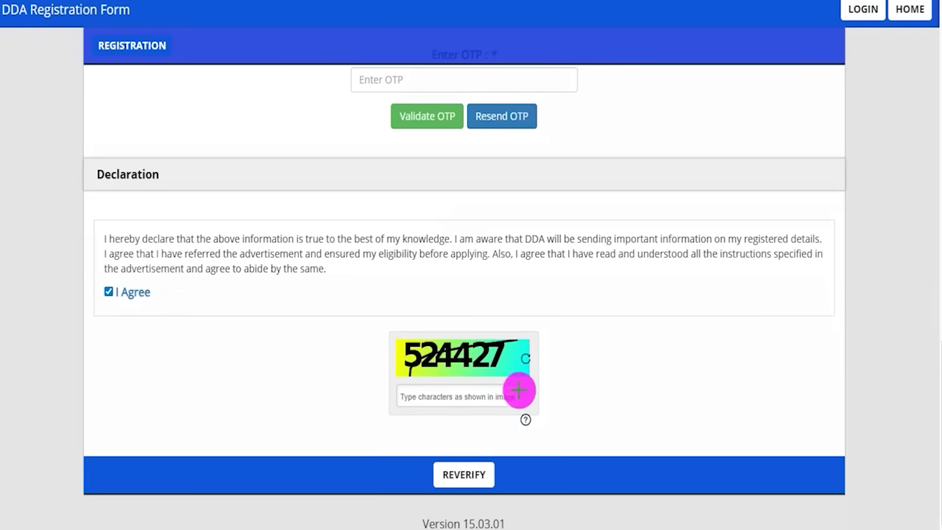
mouse_move(496, 374)
mouse_down()
mouse_move(543, 375)
mouse_move(554, 362)
mouse_up()
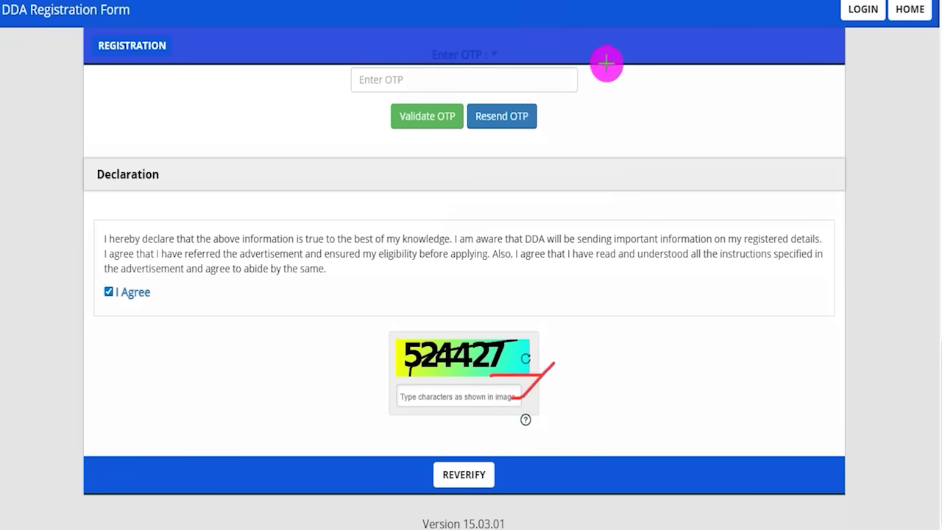
drag(741, 352, 515, 465)
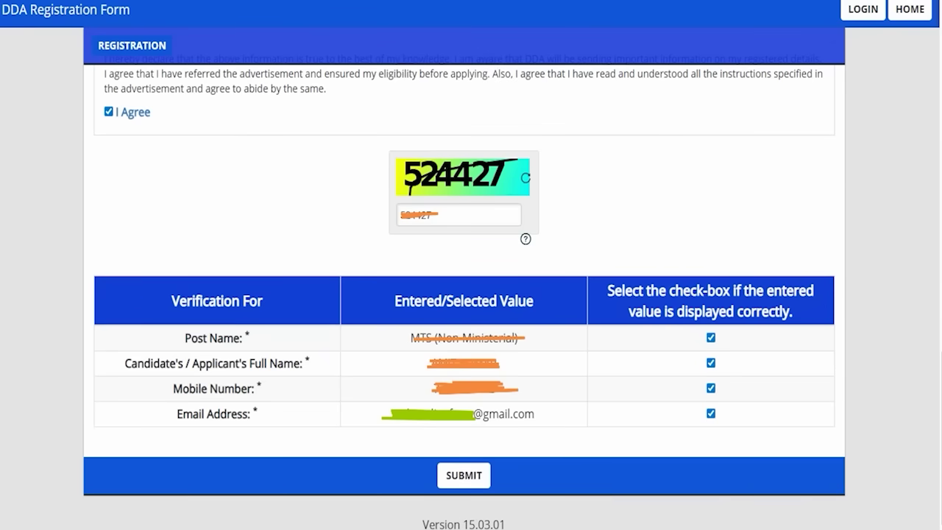
Tick off the post, name, mobile and email values with their check-boxes in the verification table, and submit the registration.
drag(532, 345, 557, 320)
drag(536, 370, 559, 340)
drag(547, 386, 565, 358)
drag(551, 417, 575, 392)
drag(726, 343, 754, 330)
drag(743, 366, 758, 355)
drag(738, 395, 763, 373)
drag(736, 418, 771, 376)
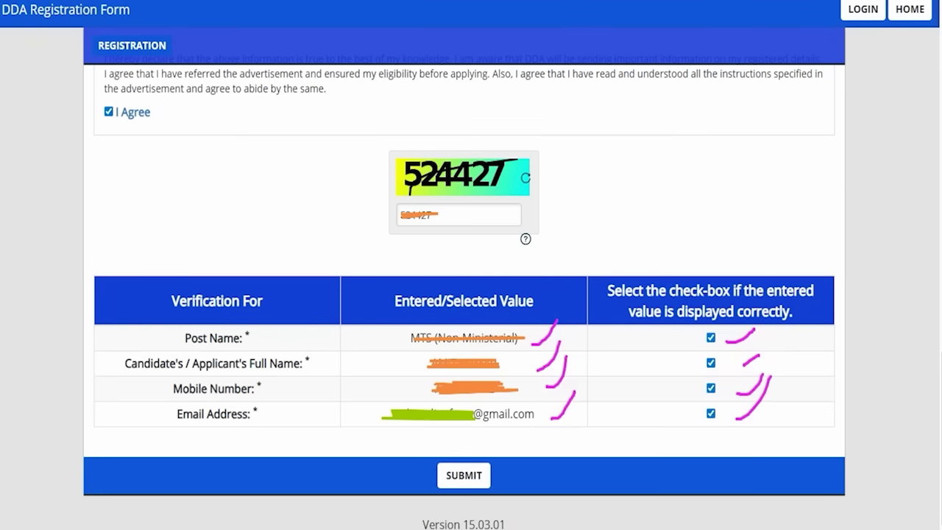
mouse_move(641, 403)
mouse_down()
mouse_move(528, 465)
mouse_move(502, 469)
mouse_up()
click(491, 475)
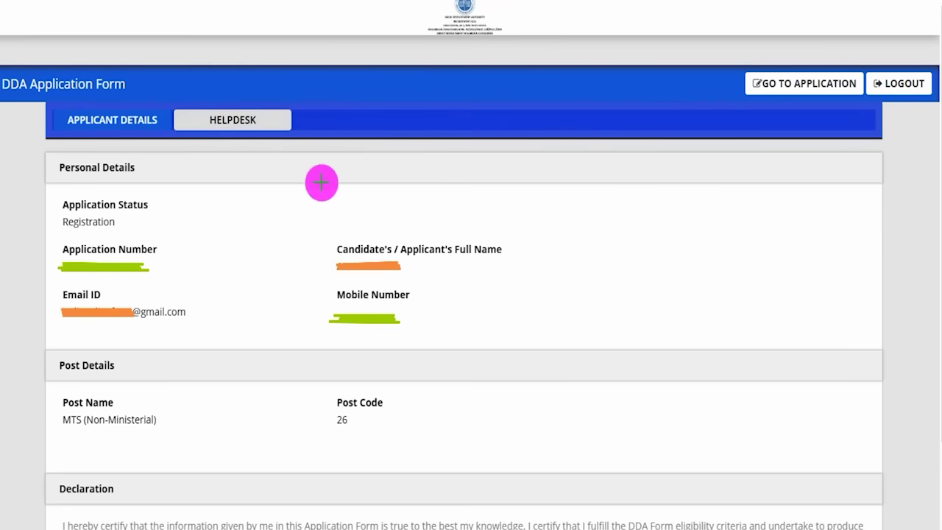
Mark the mobile number and email ID among the applicant's personal details, and proceed to the application form.
drag(328, 171, 419, 94)
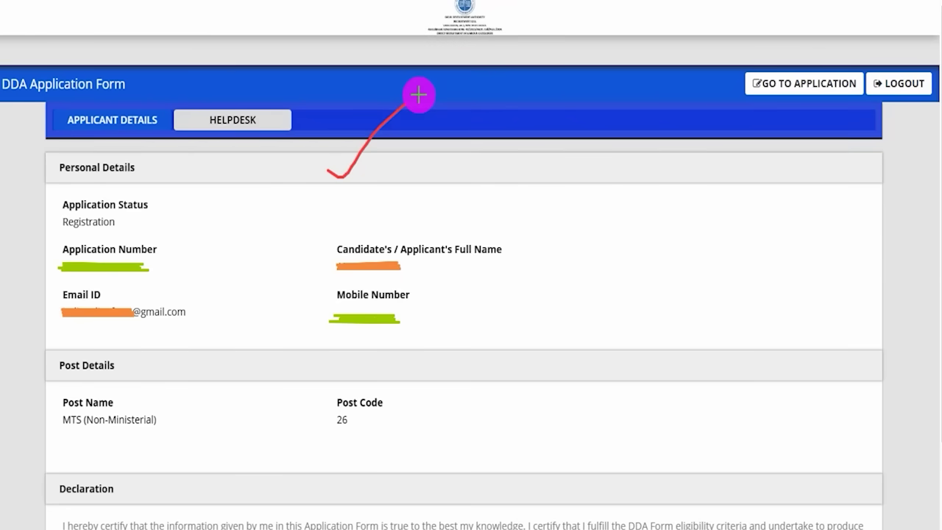
drag(421, 317, 460, 280)
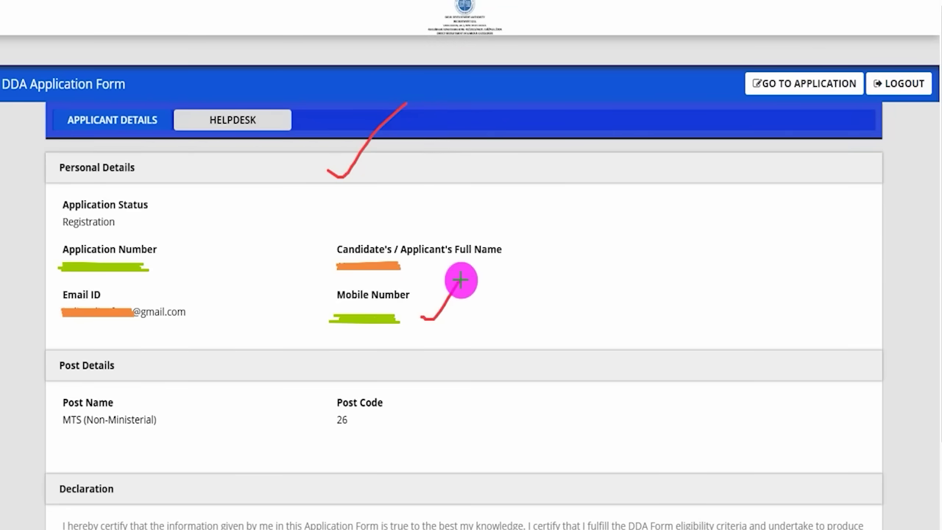
drag(192, 313, 254, 270)
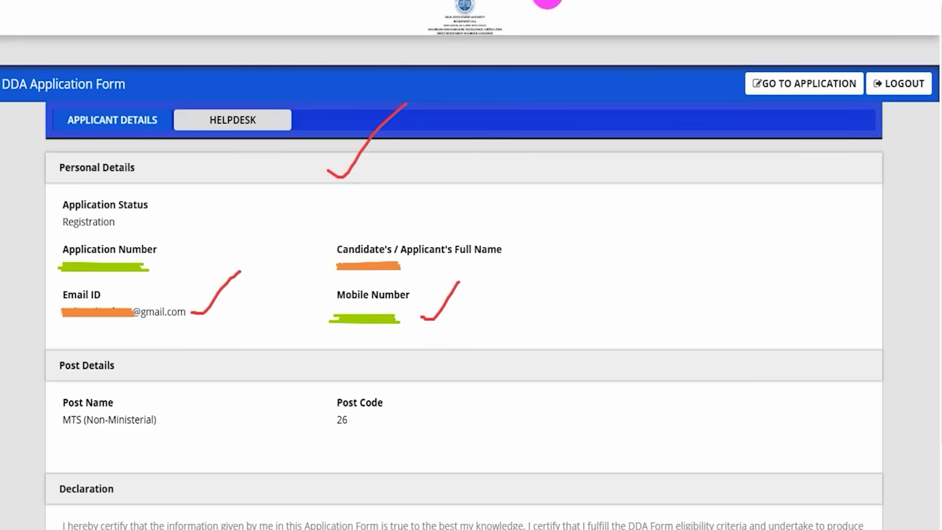
drag(885, 301, 820, 95)
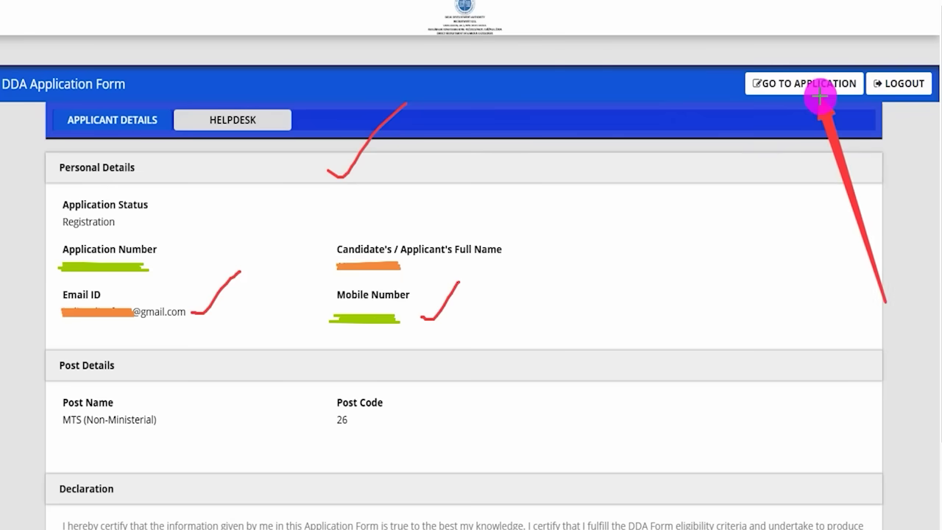
click(821, 96)
Set the gender to Male, open the date of birth calendar without picking a date, and set the nationality to A citizen of India.
drag(736, 191, 793, 126)
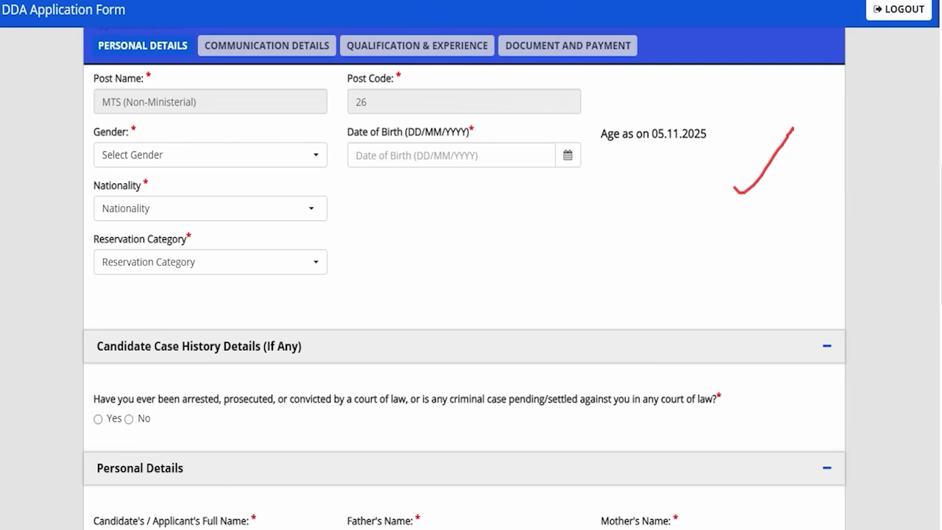
click(140, 155)
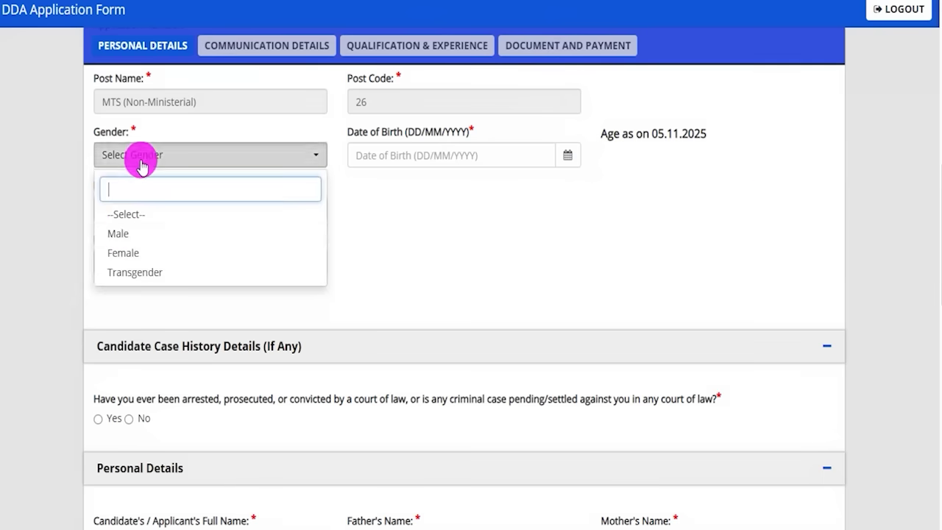
click(122, 237)
click(567, 157)
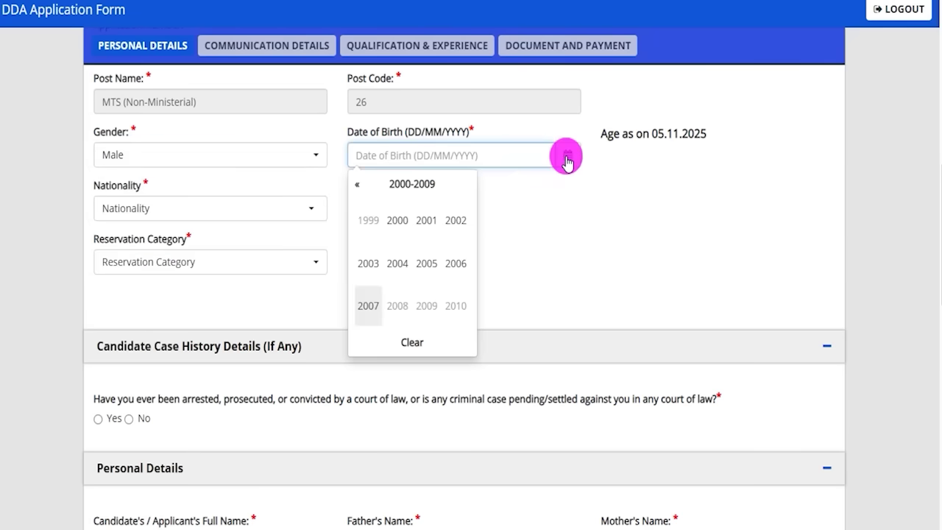
click(248, 209)
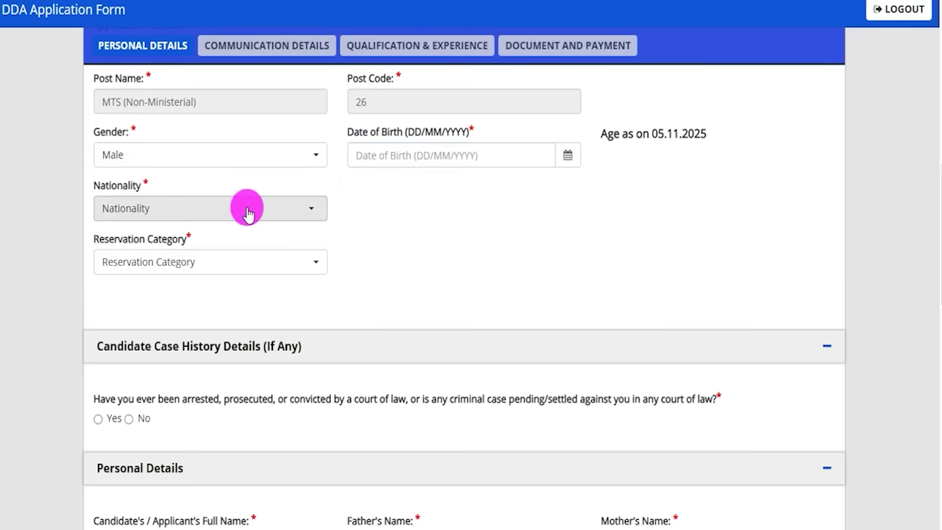
click(141, 287)
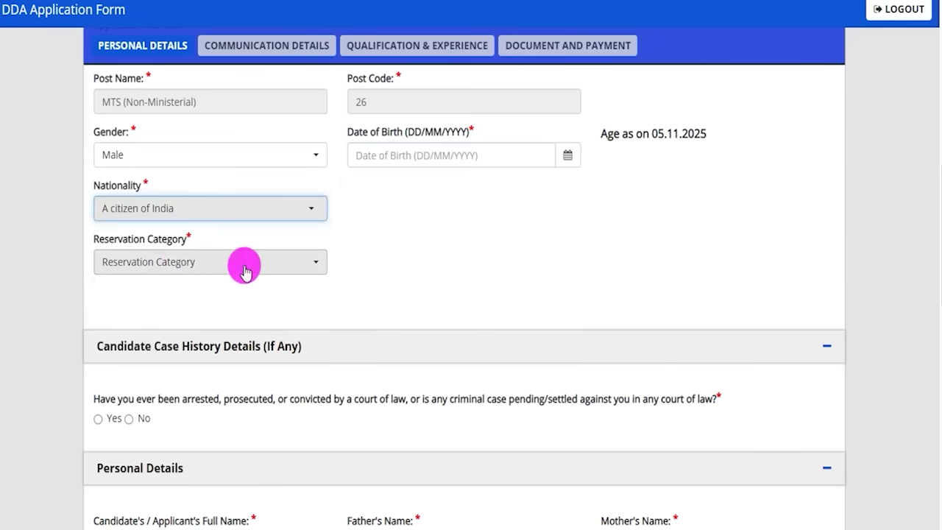
Set the reservation category to SC and go through the certificate number and date of issue fields without filling them in.
click(184, 262)
click(116, 397)
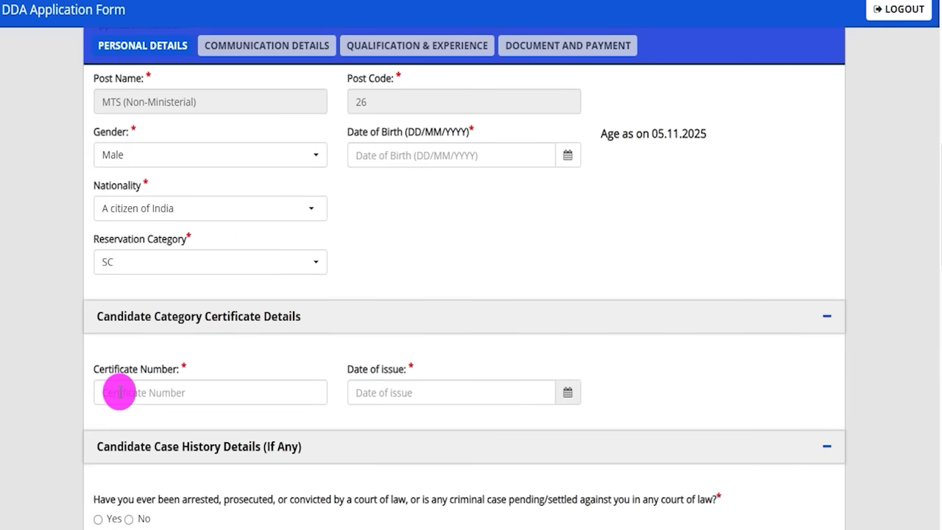
drag(105, 375, 154, 368)
click(174, 391)
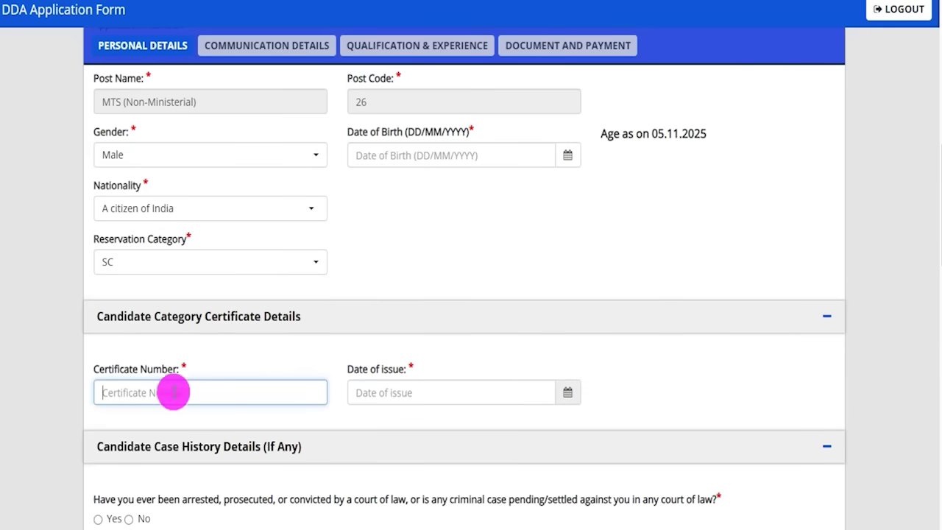
click(568, 394)
click(655, 384)
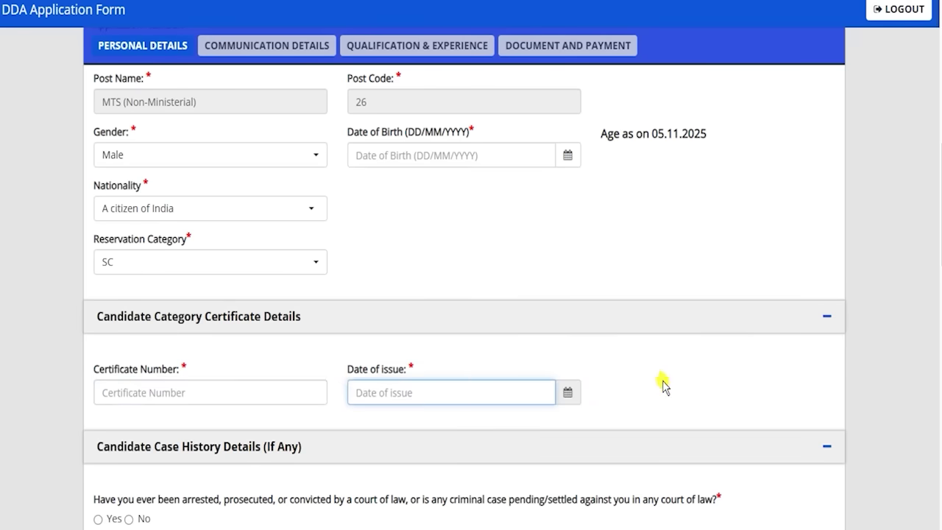
Change the reservation category to UR.
click(147, 262)
click(130, 338)
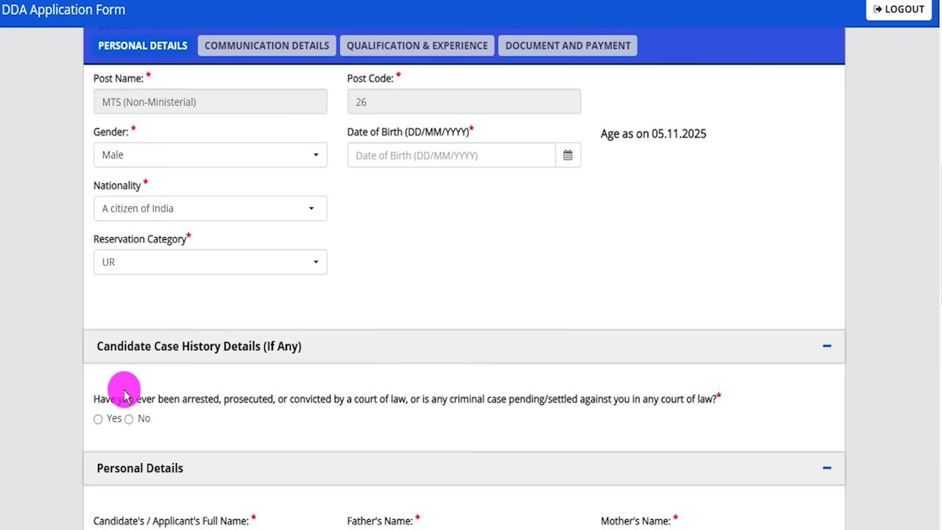
Answer Yes to the arrest or court case question to go through its case fields, and switch the answer to No.
drag(289, 404, 360, 403)
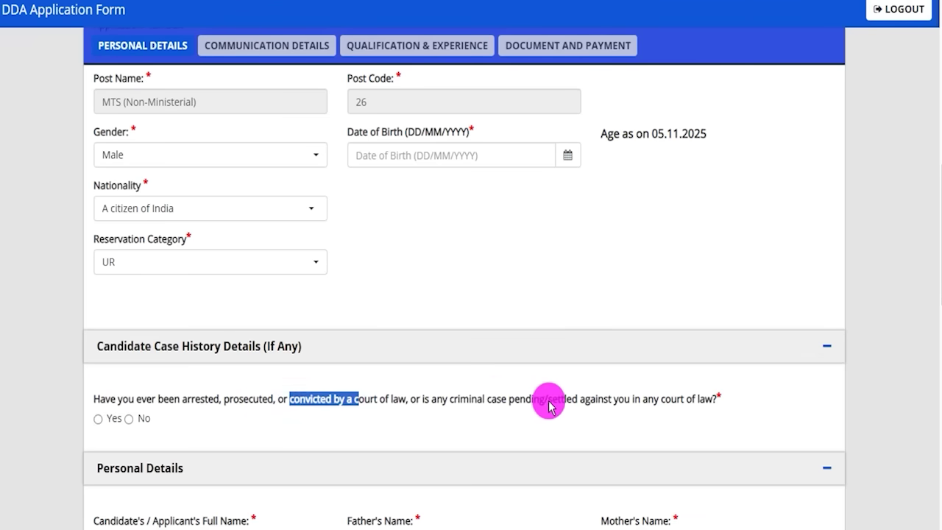
click(99, 419)
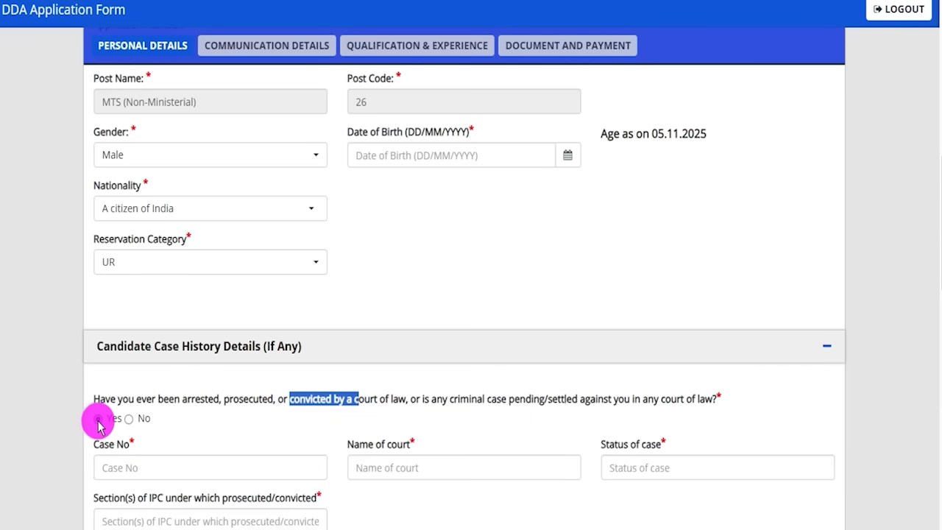
click(166, 468)
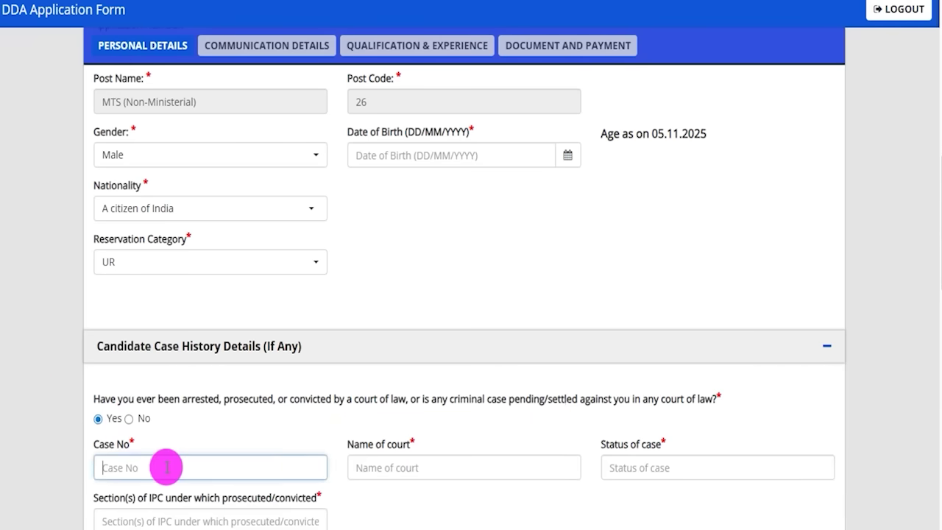
click(425, 469)
click(629, 467)
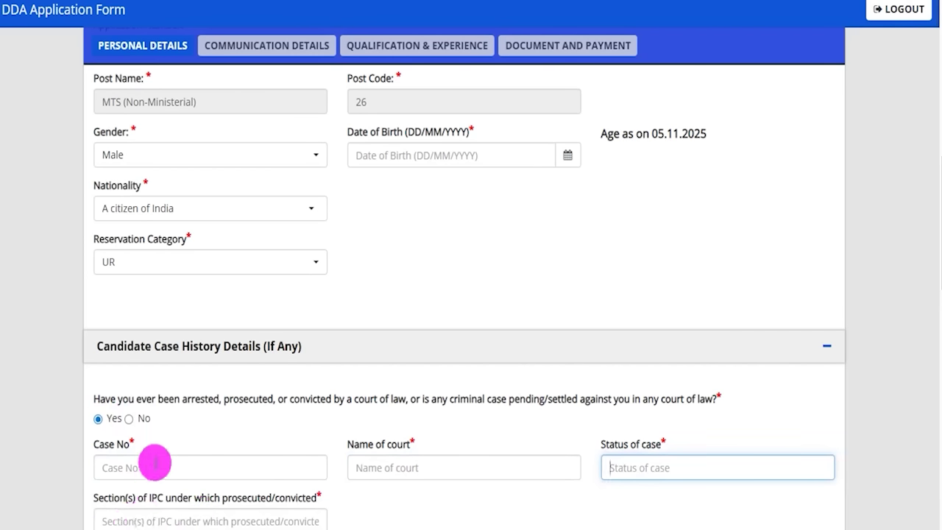
click(131, 420)
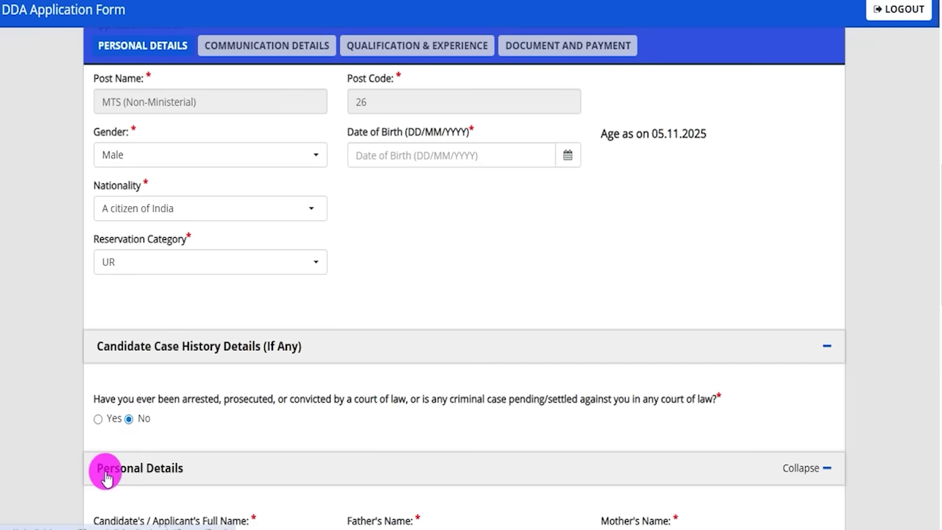
Mark the prefilled full name, email address and mobile number in the Personal Details section with check marks.
scroll(326, 497, down, 4)
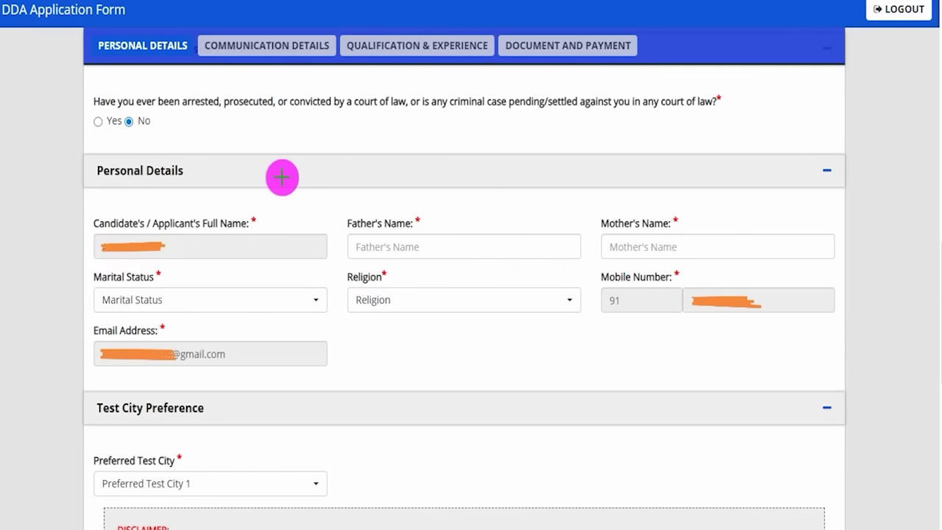
drag(257, 245, 279, 224)
drag(259, 354, 277, 336)
drag(767, 306, 789, 287)
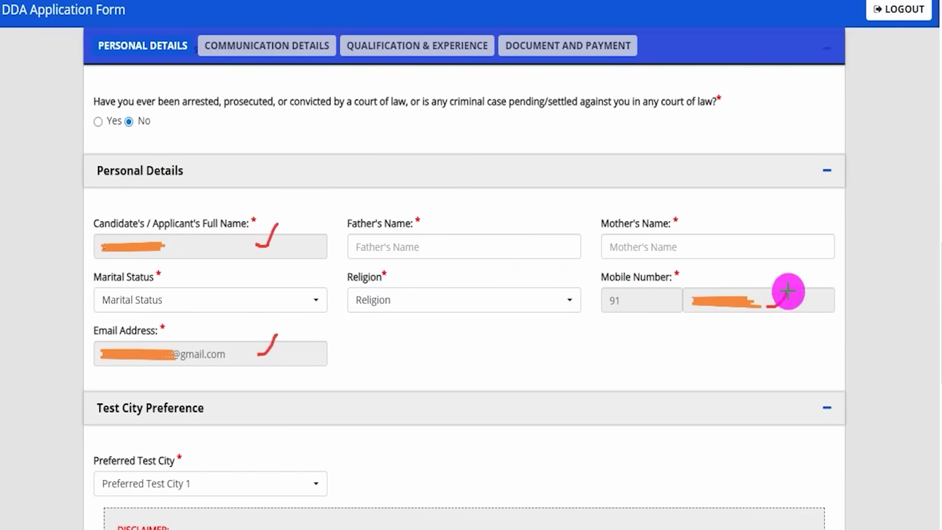
Mark the father's name, mother's name, marital status and religion fields with check marks.
drag(432, 251, 469, 206)
drag(732, 250, 767, 223)
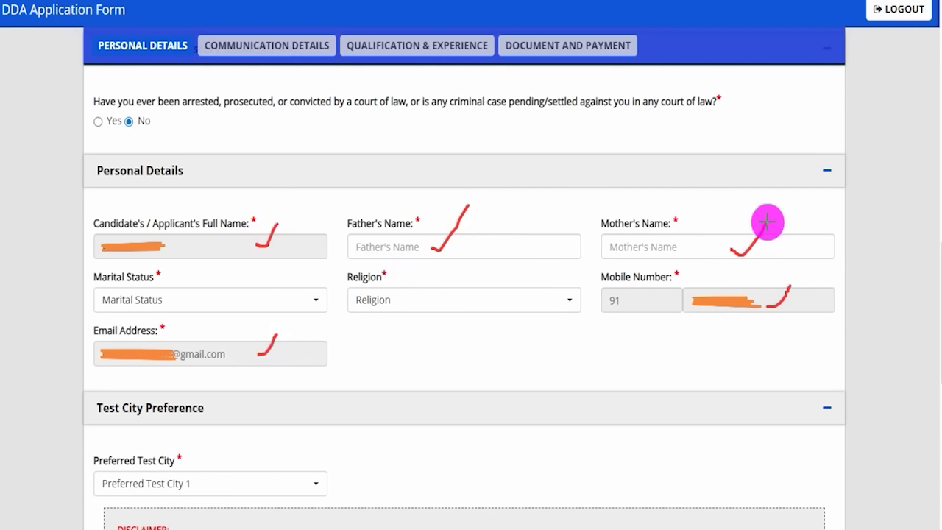
drag(251, 303, 292, 252)
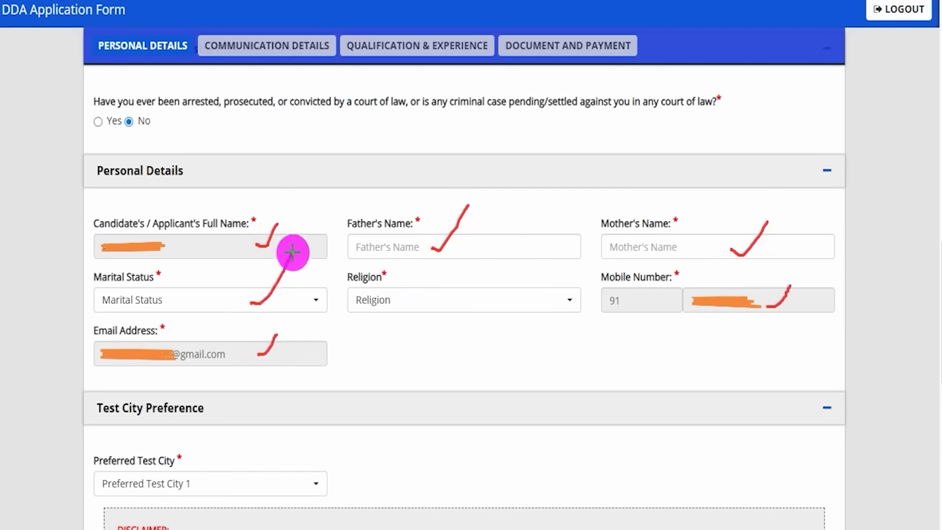
drag(469, 300, 507, 266)
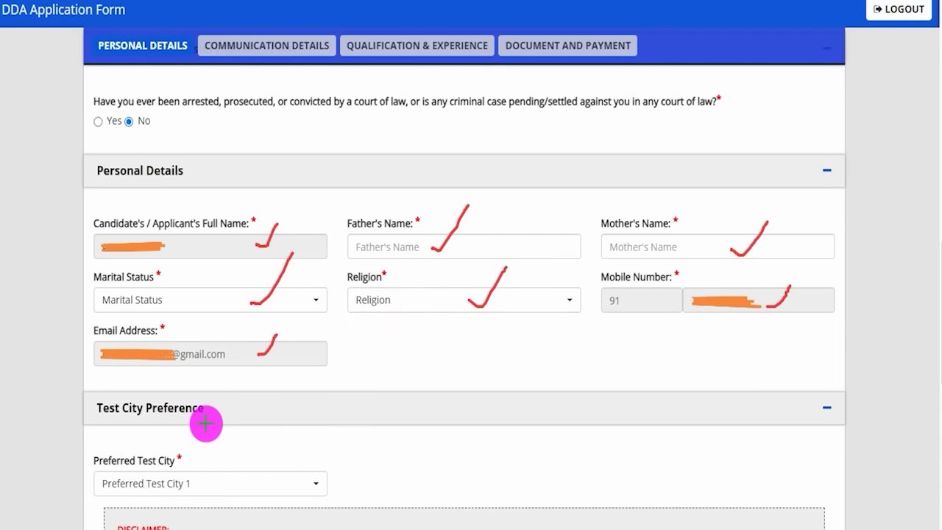
Mark the Test City Preference section and set the preferred test city to Delhi(NCR).
drag(208, 419, 255, 381)
scroll(255, 381, down, 4)
click(260, 190)
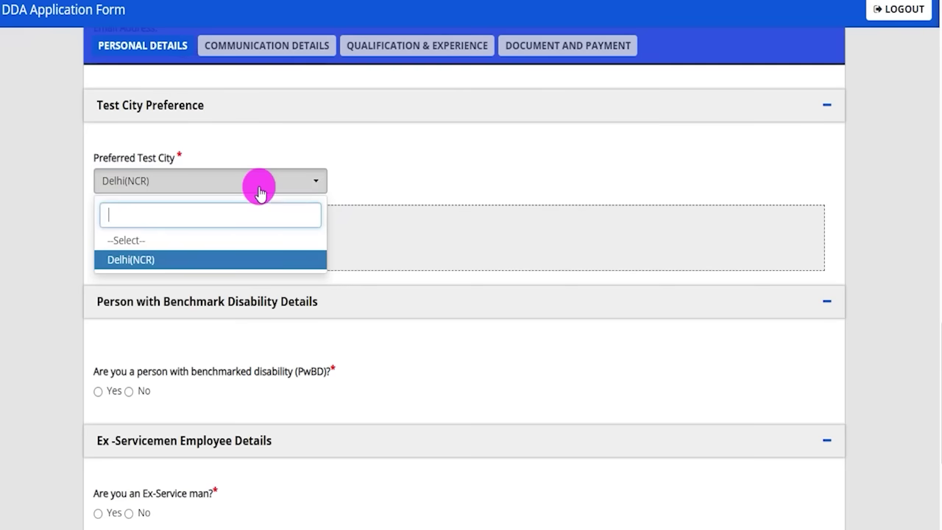
click(140, 260)
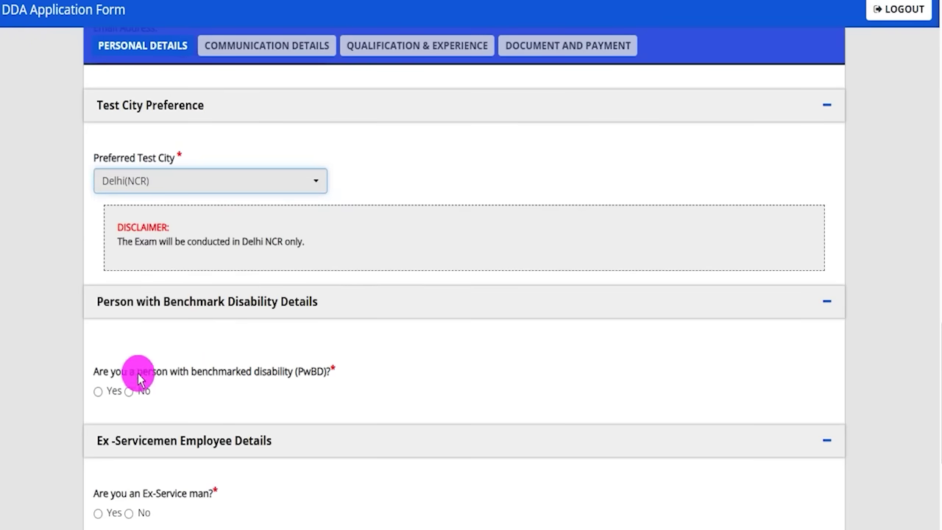
Answer Yes to the benchmarked disability question, with disability type "c)OA, BA, OL, BL, OAL, CP, LC, Dw, AAV, MDy" and sub disability type MDy.
drag(109, 372, 266, 376)
scroll(267, 379, down, 1)
scroll(267, 379, down, 2)
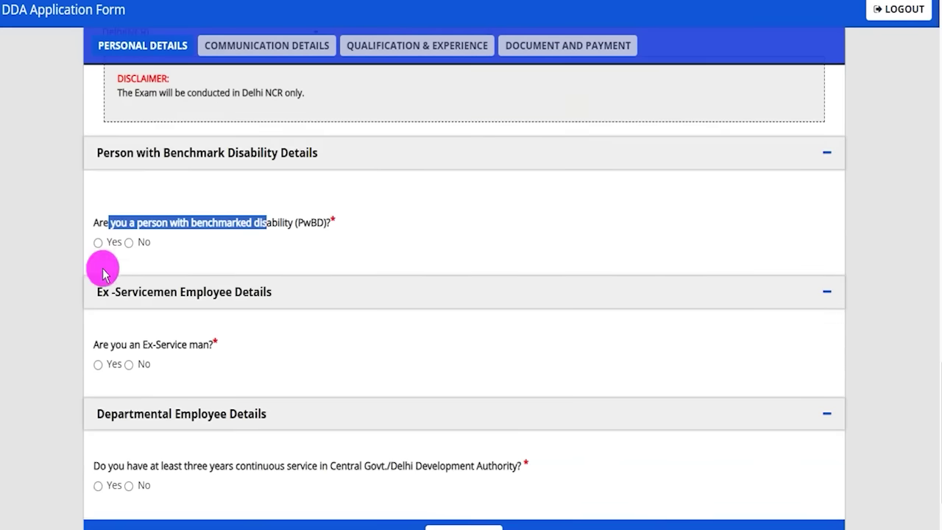
click(98, 242)
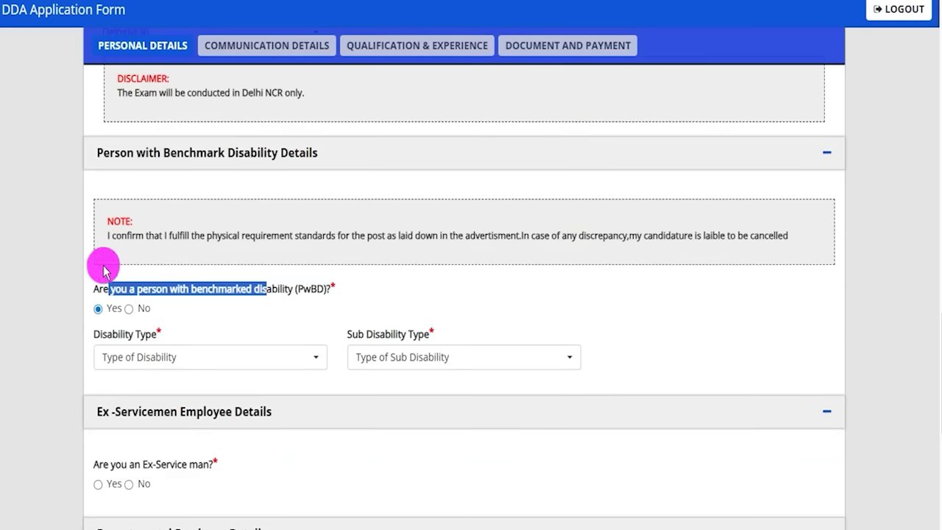
click(173, 361)
click(166, 288)
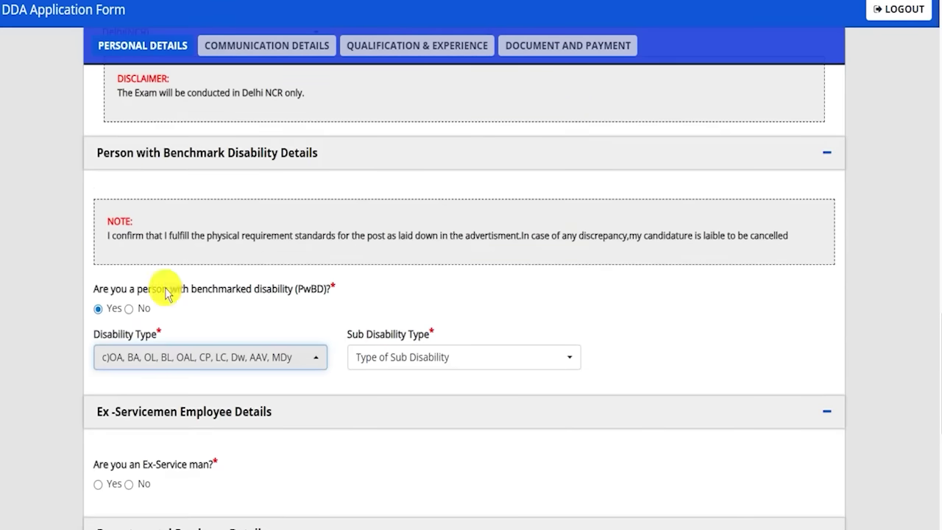
click(397, 361)
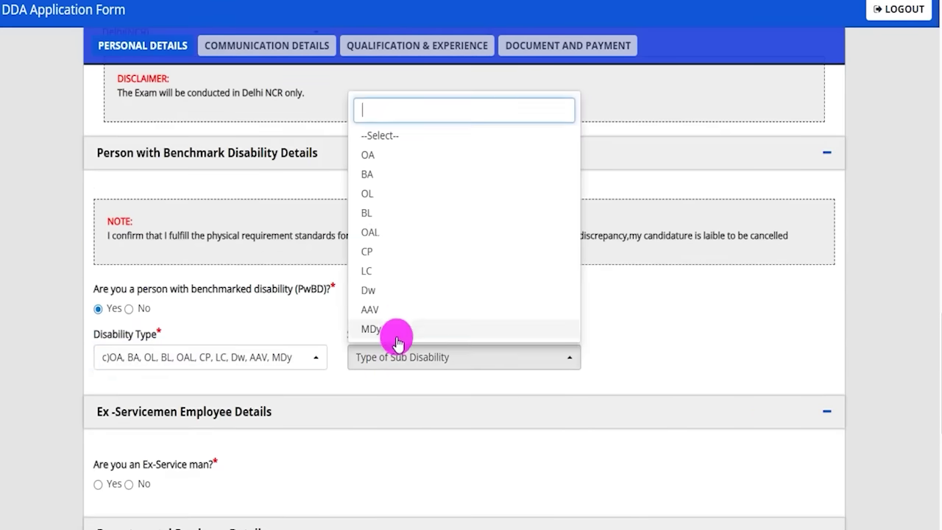
click(396, 329)
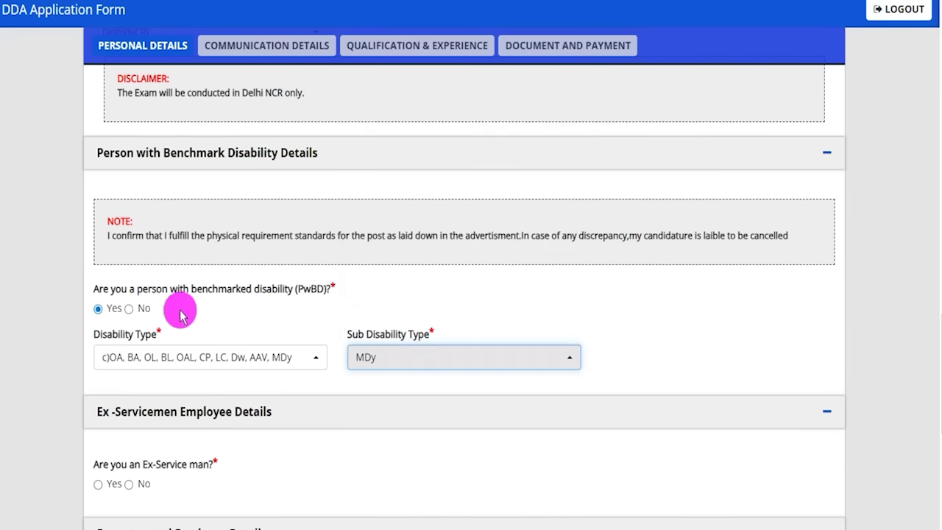
Highlight PwBD in the benchmarked disability question and change its answer to No.
drag(304, 290, 321, 292)
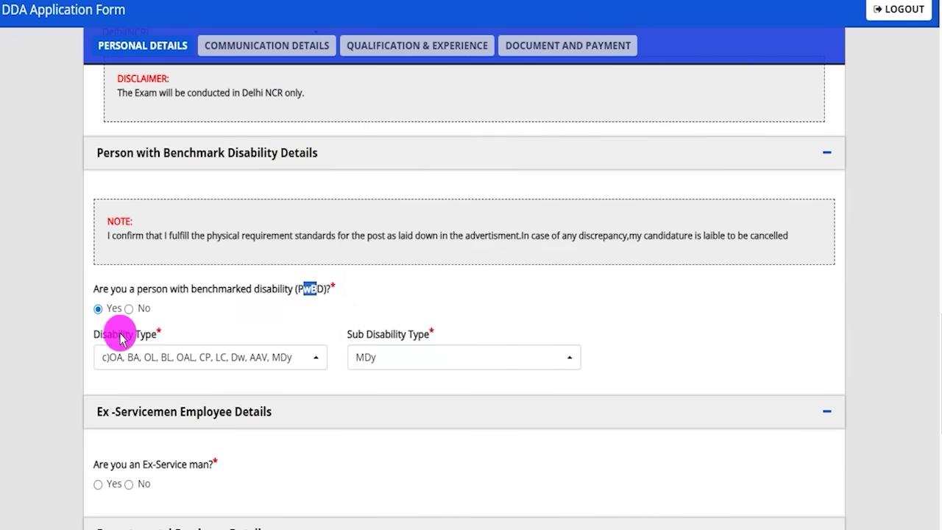
click(128, 309)
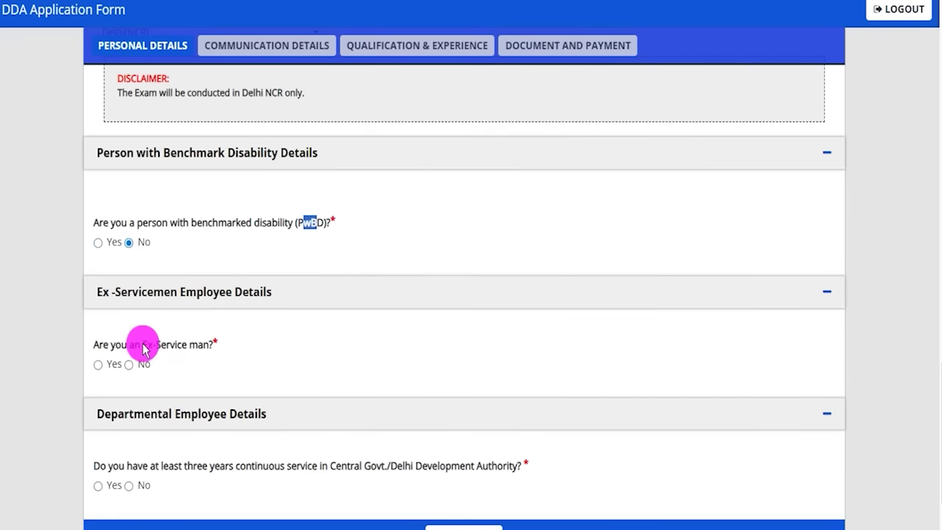
Answer Yes to the ex-serviceman question and go through the joining date, relieving date and total service period fields without filling them in.
scroll(122, 326, down, 2)
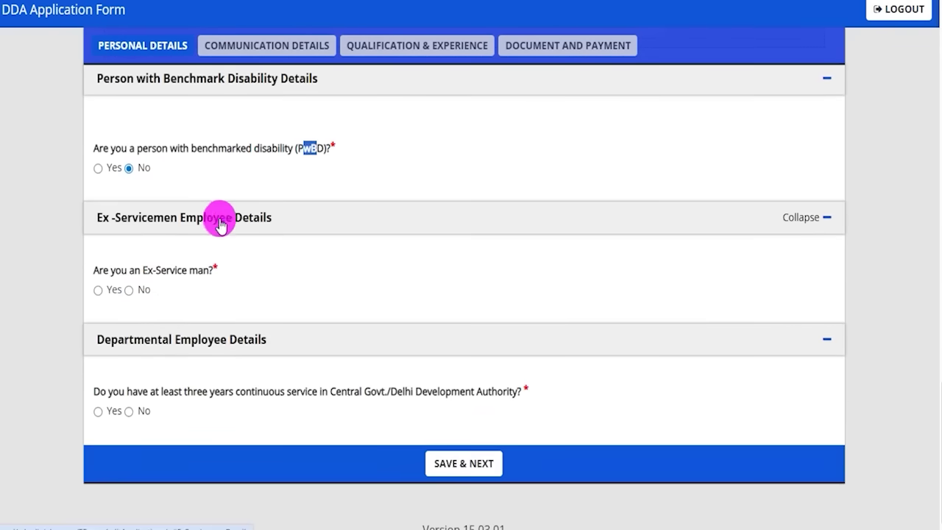
drag(116, 270, 166, 270)
click(99, 292)
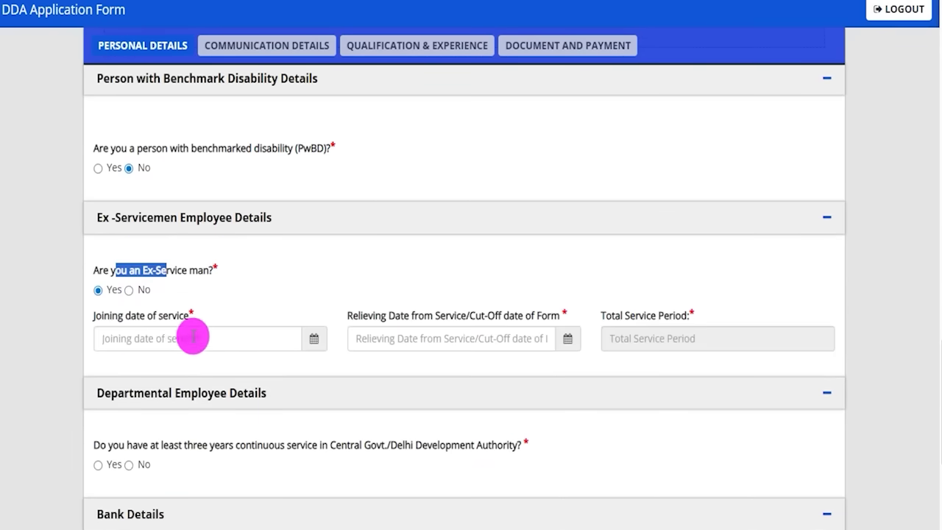
click(314, 342)
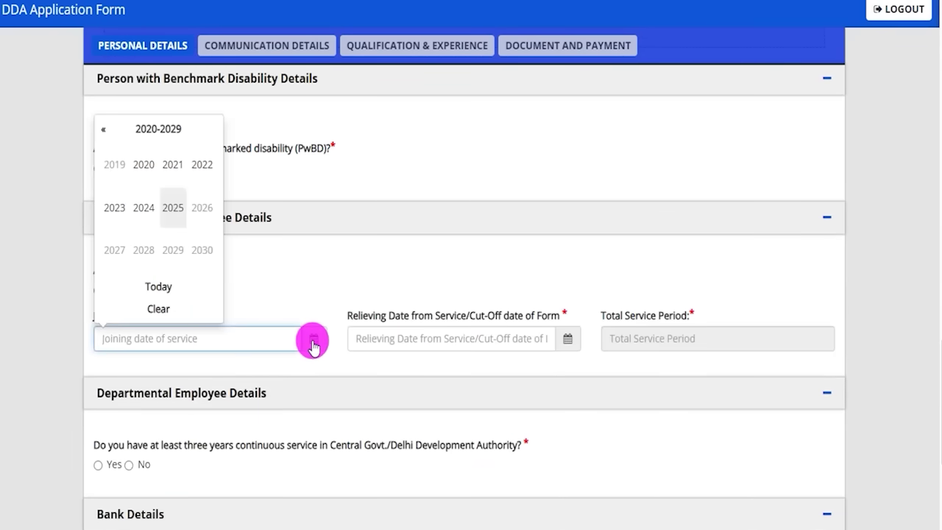
click(568, 339)
click(581, 289)
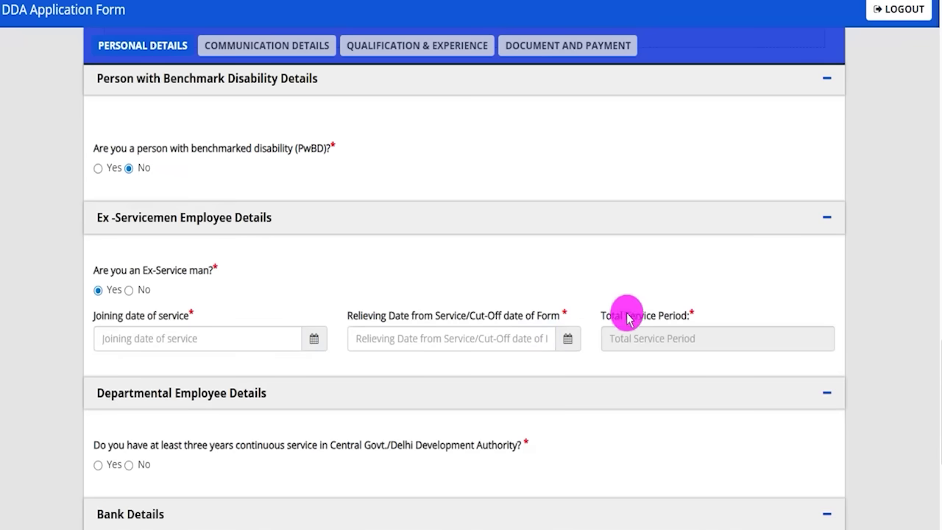
drag(636, 316, 658, 316)
click(642, 336)
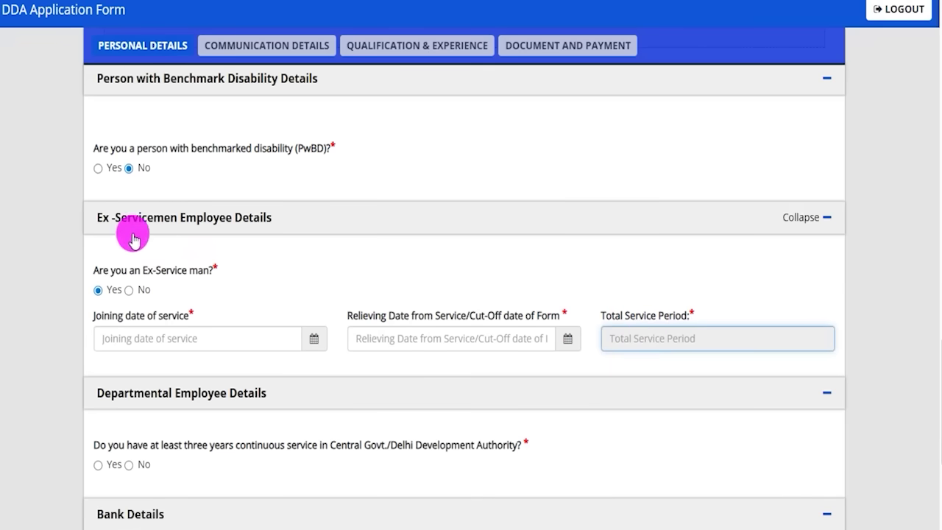
Highlight the ex-serviceman question and change its answer to No.
drag(111, 270, 169, 274)
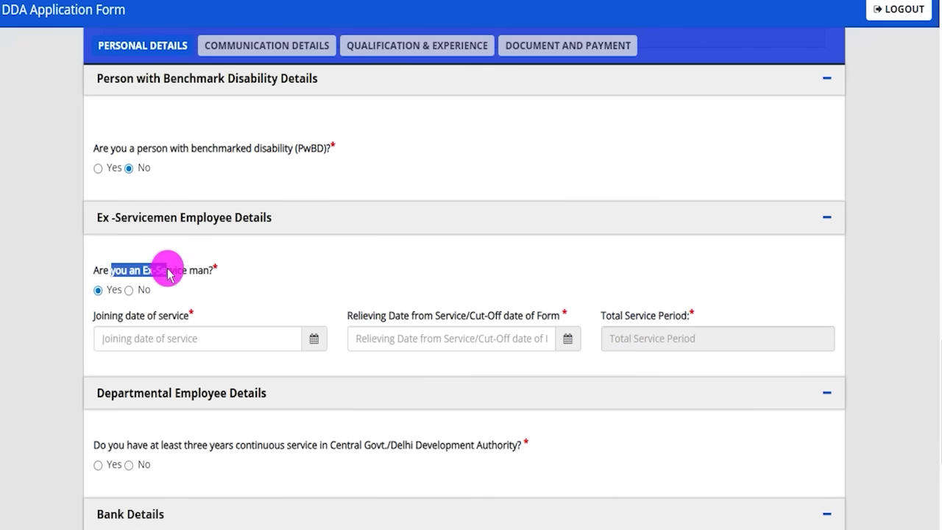
click(129, 290)
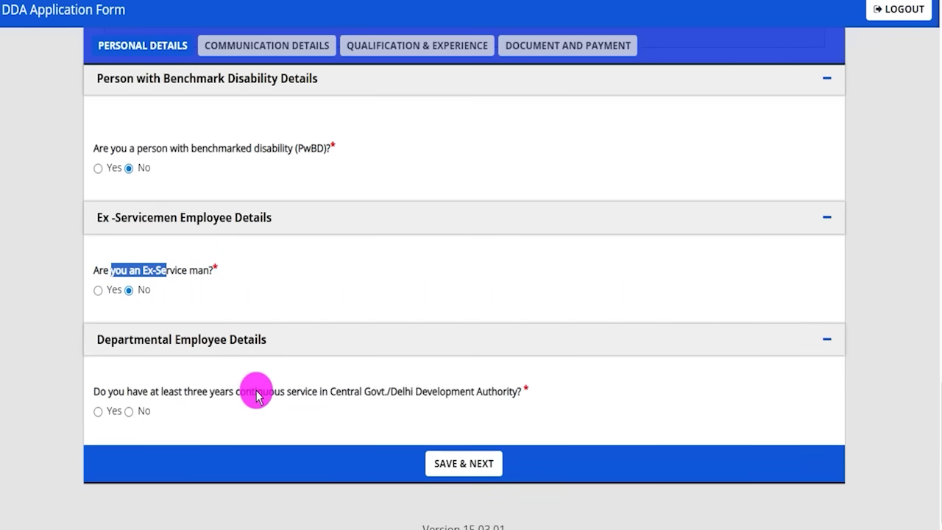
Highlight "continuous service" in the departmental employee question and answer it Yes to bring up the employment fields.
drag(245, 394, 318, 393)
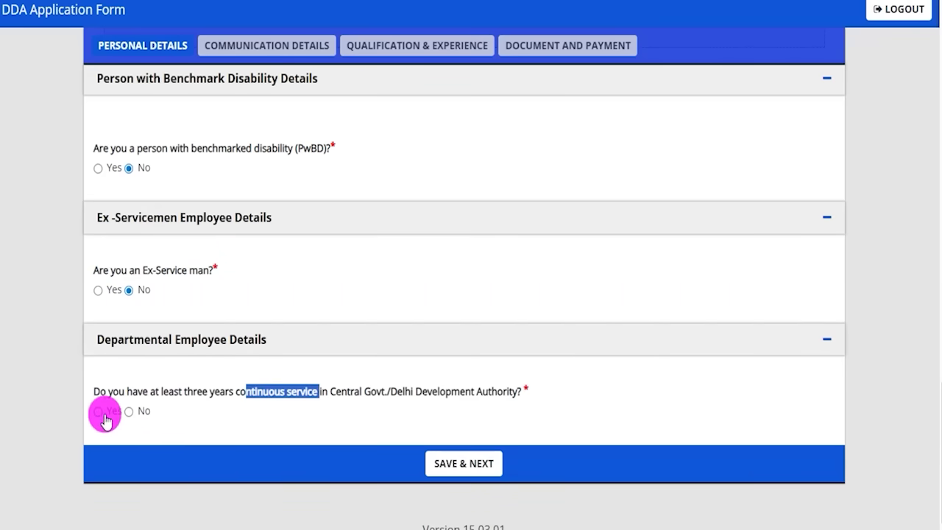
click(98, 413)
scroll(236, 493, down, 2)
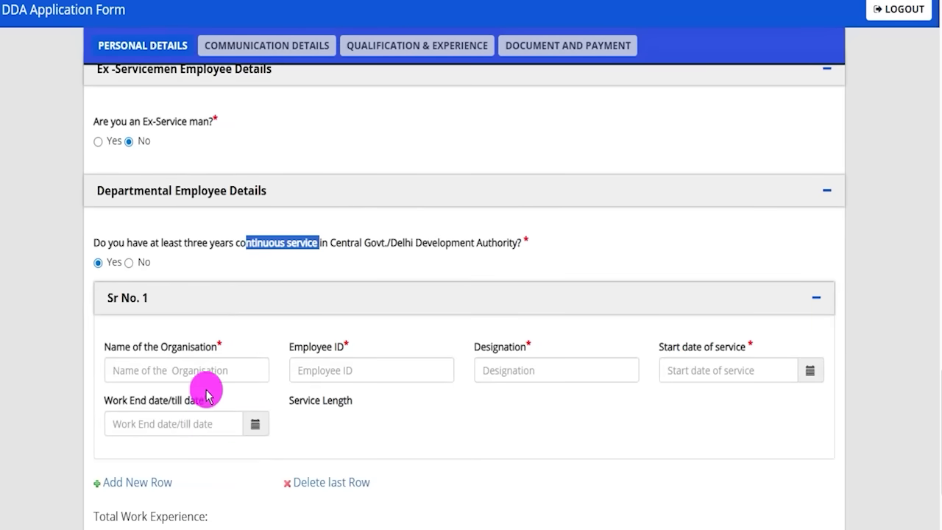
Answer No to the departmental question about three years' continuous service and save the personal details page.
click(128, 262)
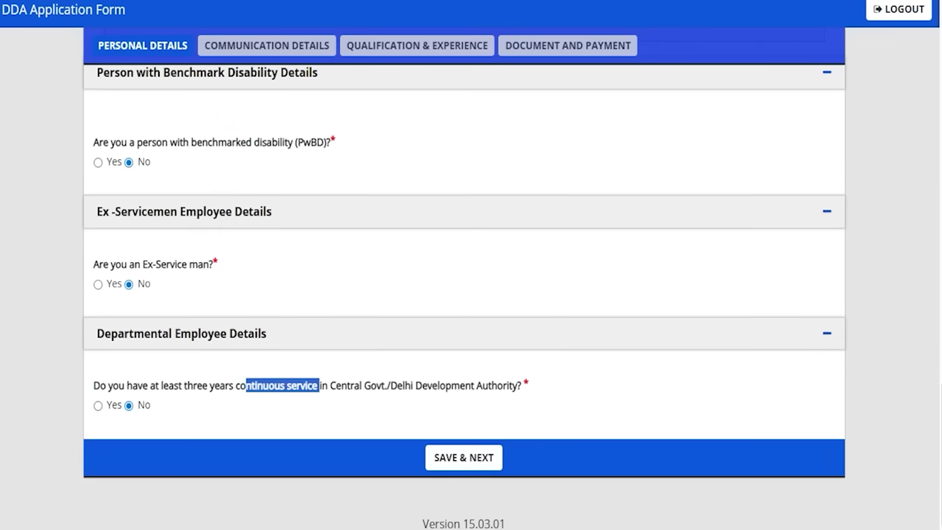
drag(700, 284, 512, 445)
click(503, 450)
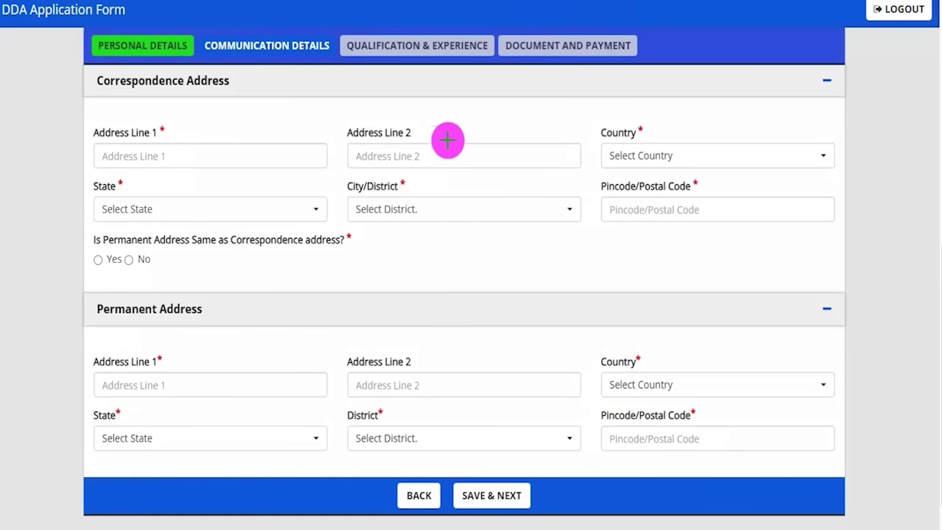
Tick the Communication Details heading and mark every correspondence address field, from Address Line 1 to Pincode/Postal Code, with red pen strokes.
drag(246, 64, 286, 23)
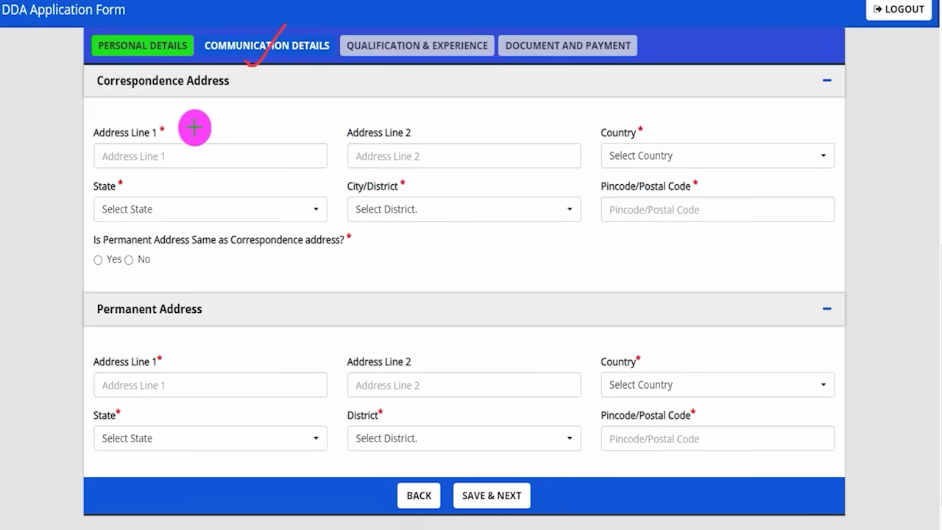
drag(138, 155, 158, 155)
drag(377, 154, 389, 154)
drag(611, 155, 676, 155)
drag(206, 214, 219, 214)
drag(406, 208, 436, 207)
drag(629, 209, 667, 208)
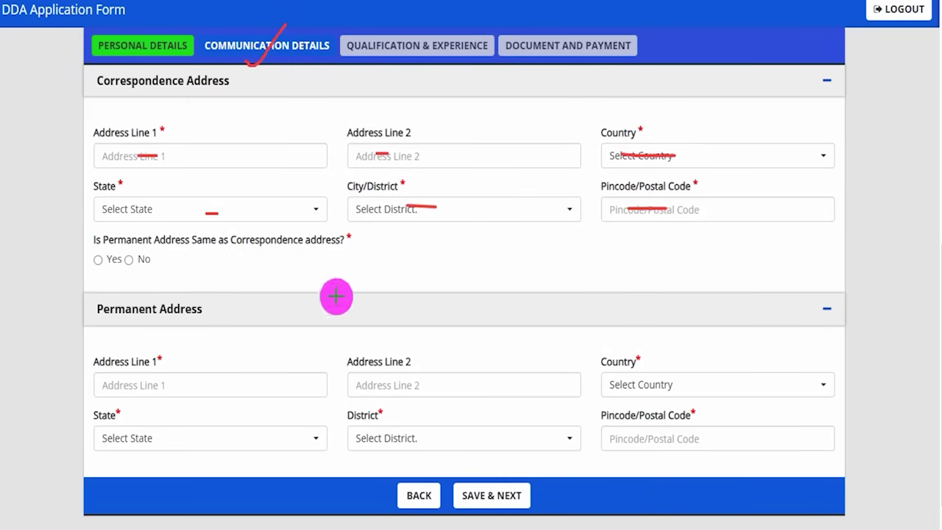
Underline and tick the Permanent Address heading and mark its address line, country, state and district fields in red.
drag(104, 320, 203, 320)
drag(160, 384, 199, 385)
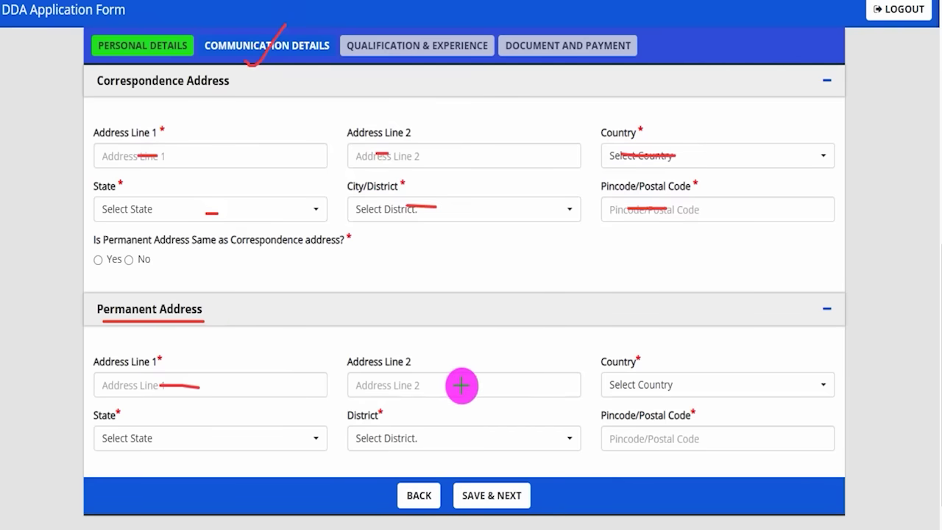
drag(430, 386, 448, 385)
drag(655, 383, 622, 384)
drag(162, 438, 190, 438)
drag(493, 438, 502, 438)
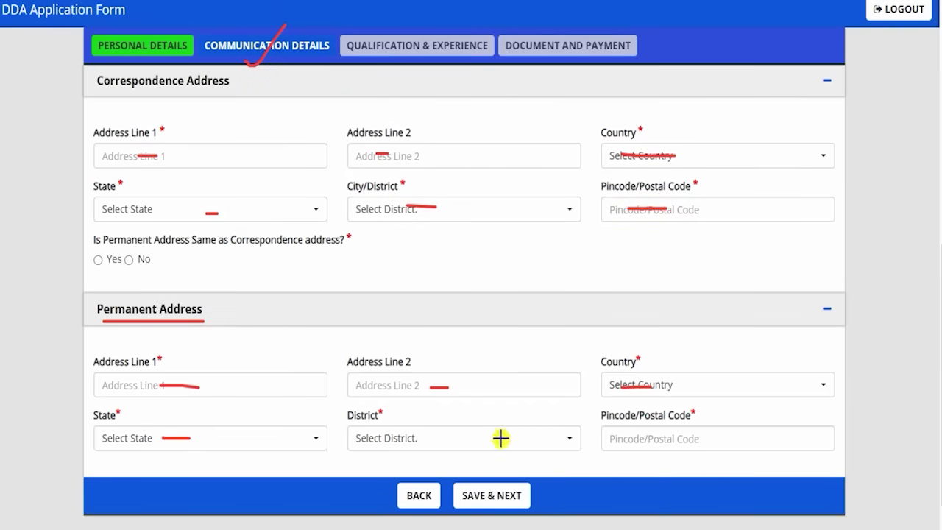
drag(213, 316, 252, 276)
Underline the same-address question, and tick its Yes option and both the Correspondence Address and Permanent Address headings in red.
drag(236, 93, 272, 56)
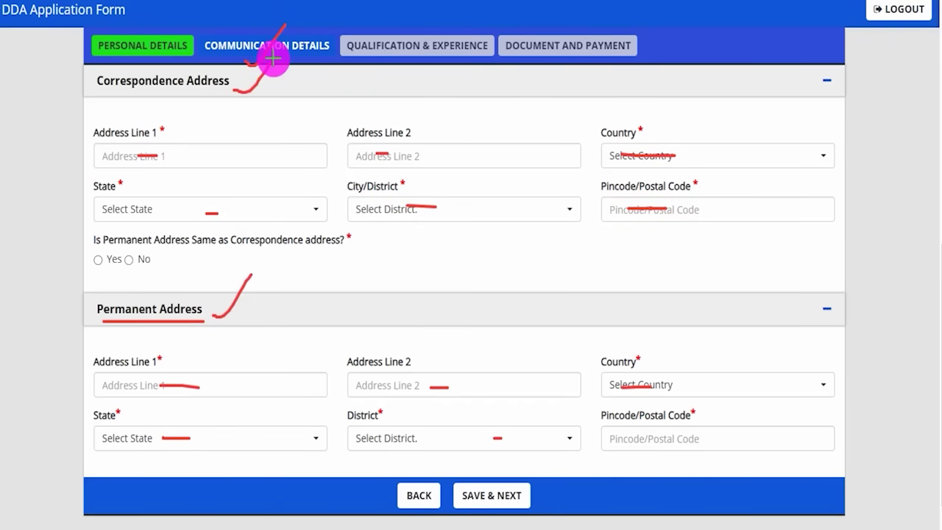
drag(96, 245, 349, 246)
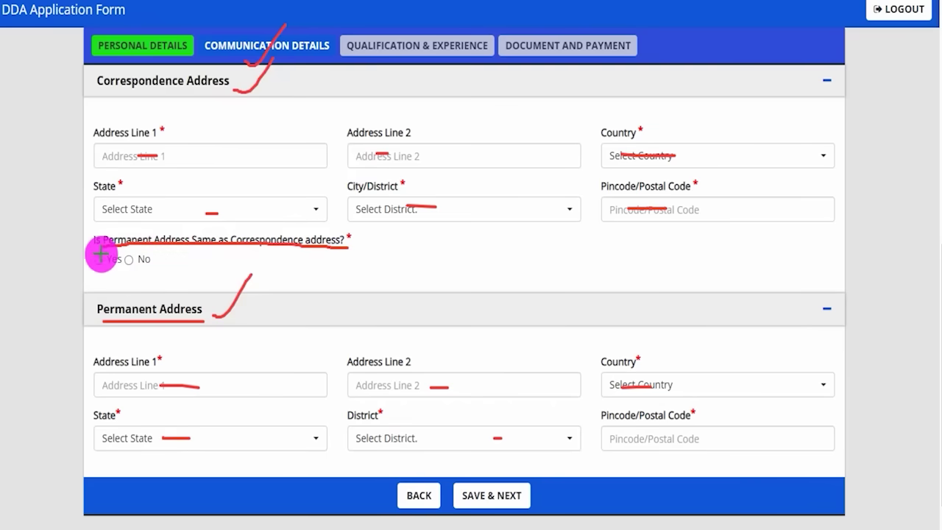
drag(95, 259, 124, 242)
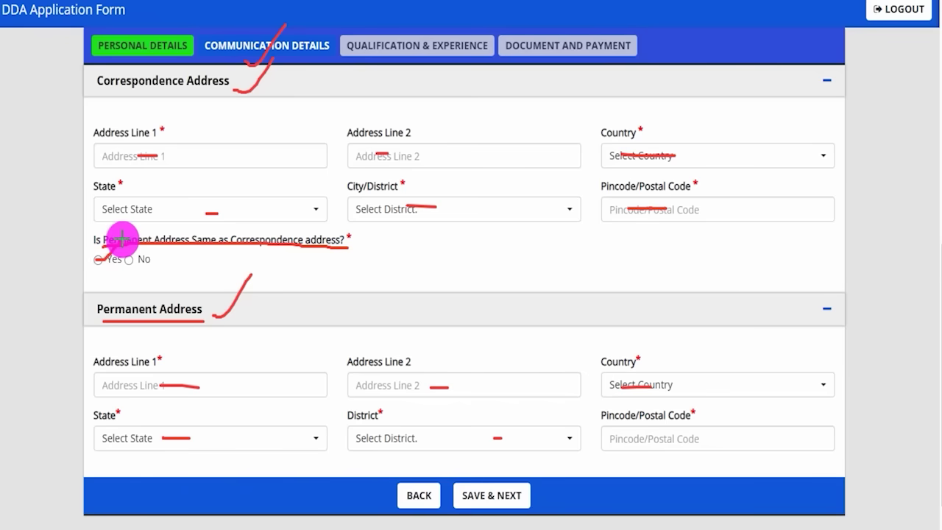
drag(166, 337, 209, 310)
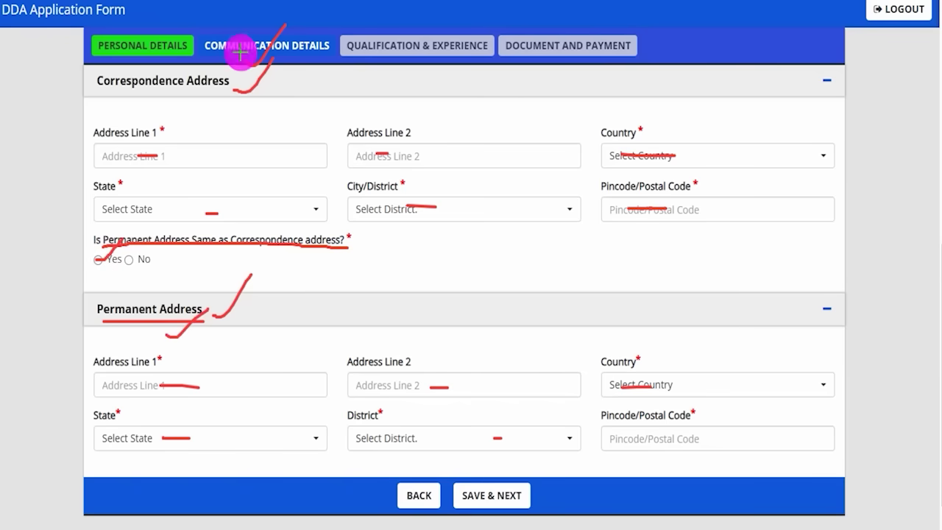
drag(158, 98, 199, 70)
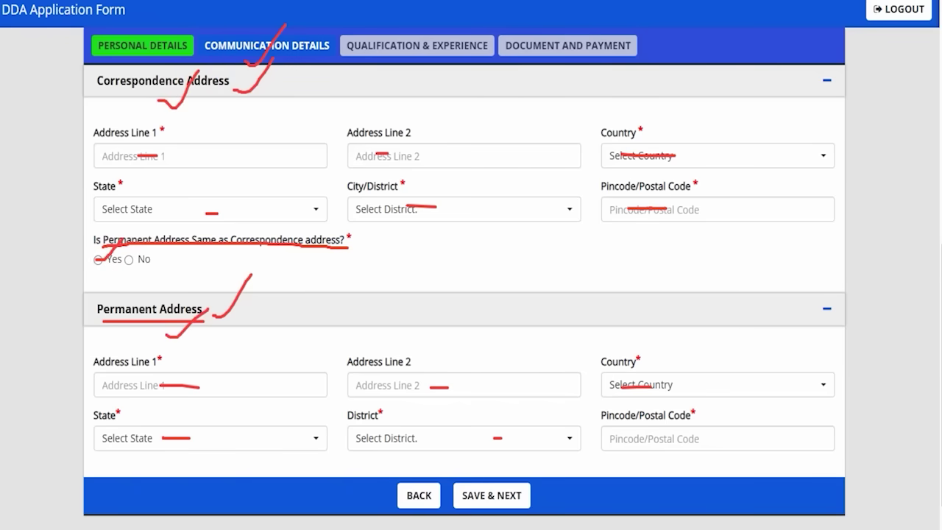
Save the communication details page and proceed to Qualification & Experience.
mouse_move(739, 326)
mouse_down()
mouse_move(570, 450)
mouse_move(537, 490)
mouse_up()
click(508, 495)
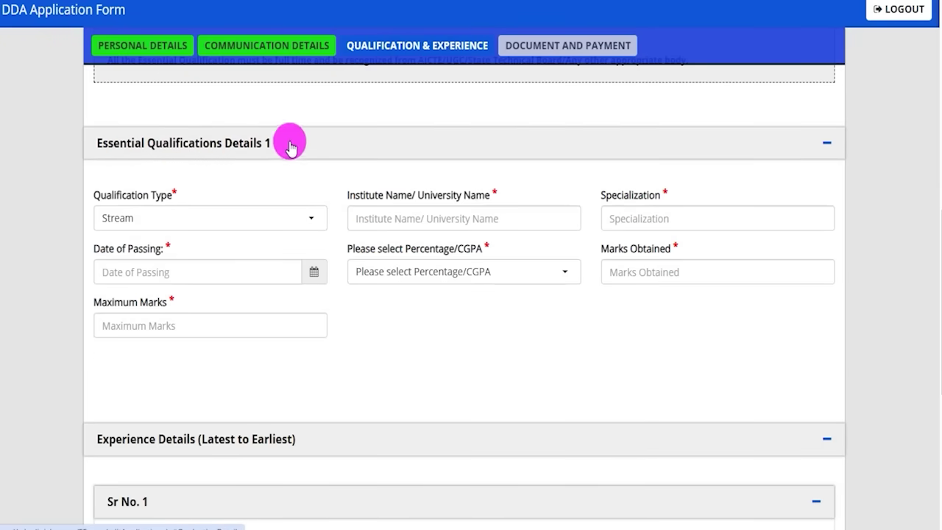
Switch to the DDA notification PDF and examine the qualification requirements for the Mali and MTS (Non-Ministerial) posts on page 9.
key(ctrl+Tab)
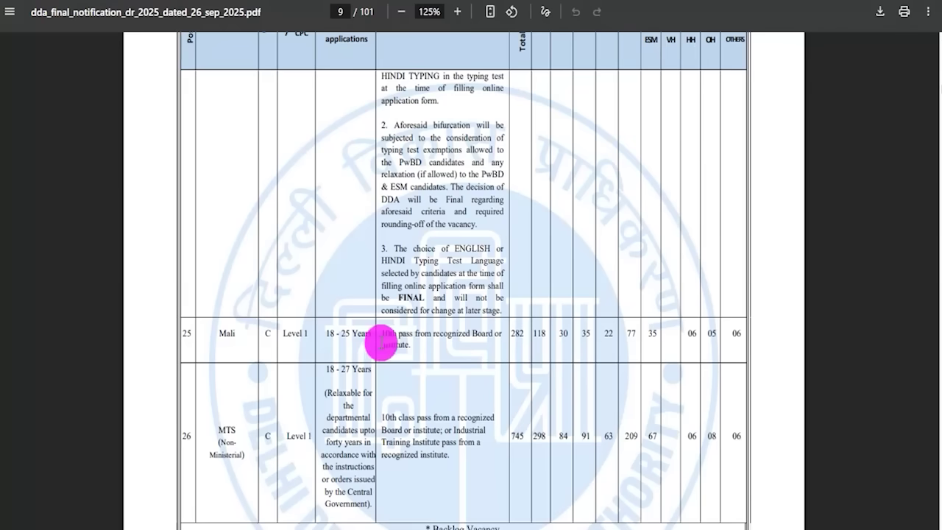
double_click(223, 333)
scroll(326, 302, up, 2)
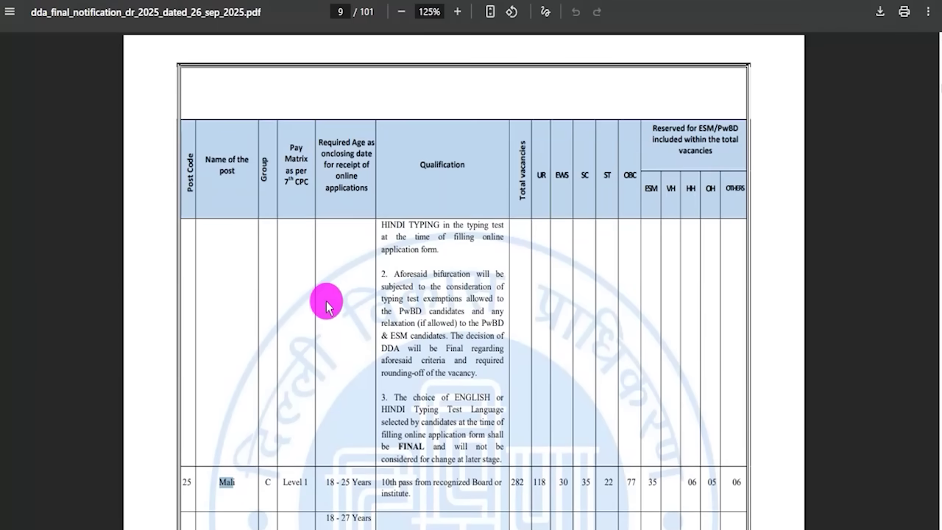
scroll(326, 304, down, 4)
double_click(231, 281)
drag(383, 270, 456, 268)
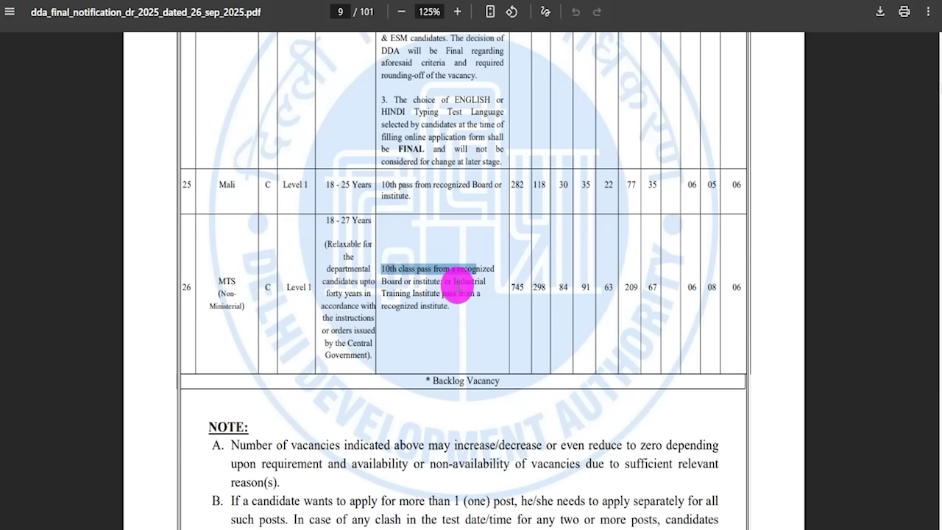
drag(404, 294, 427, 294)
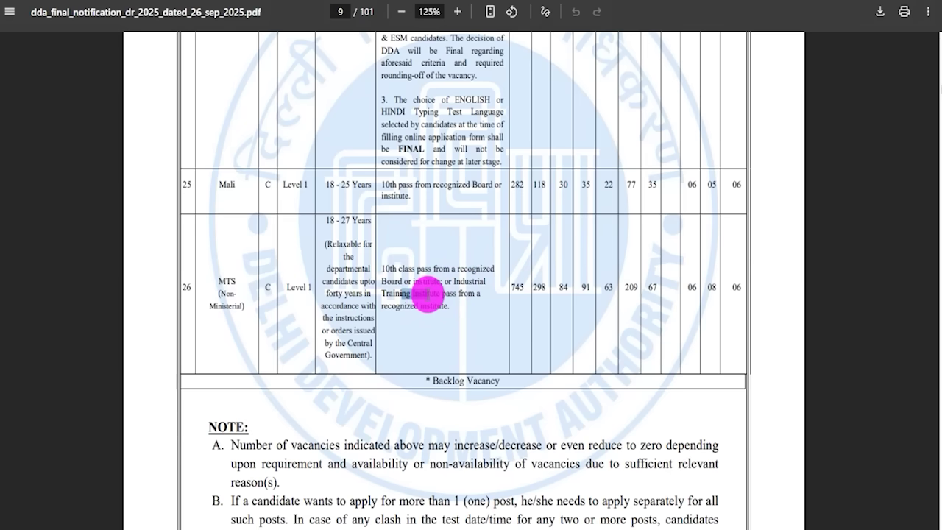
scroll(368, 301, up, 1)
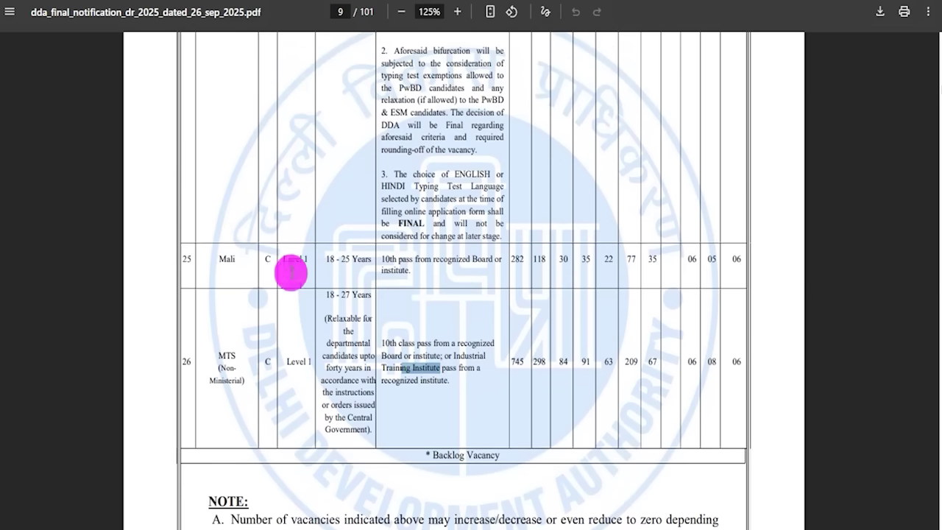
drag(216, 259, 247, 258)
drag(382, 259, 400, 288)
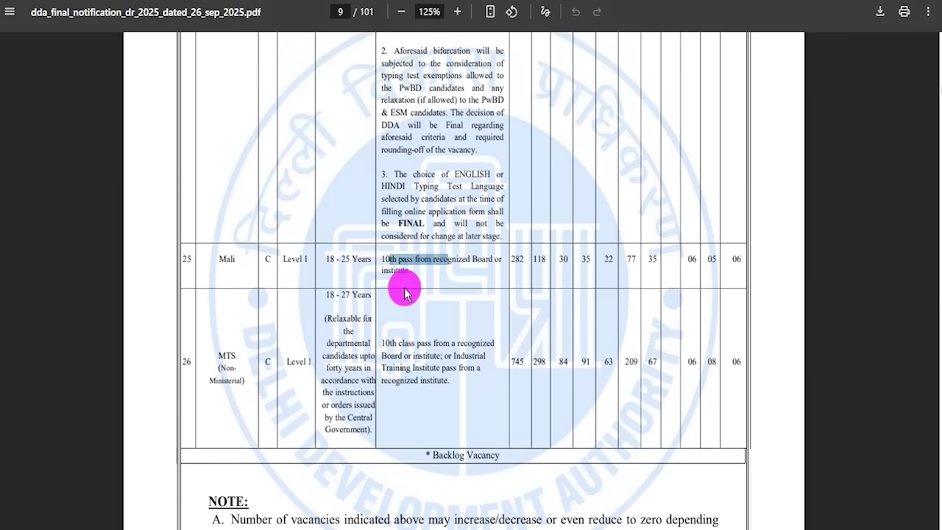
Examine the diploma and B.Tech qualification requirements for the Junior Engineer (Elect./Mech.) and Junior Engineer (Civil) posts in the notification.
scroll(400, 307, up, 4)
scroll(398, 309, up, 20)
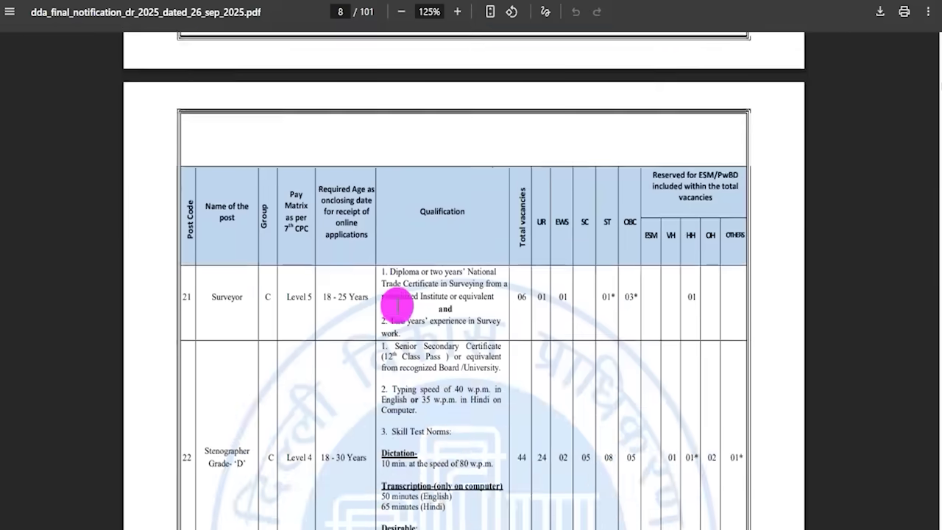
scroll(398, 304, up, 8)
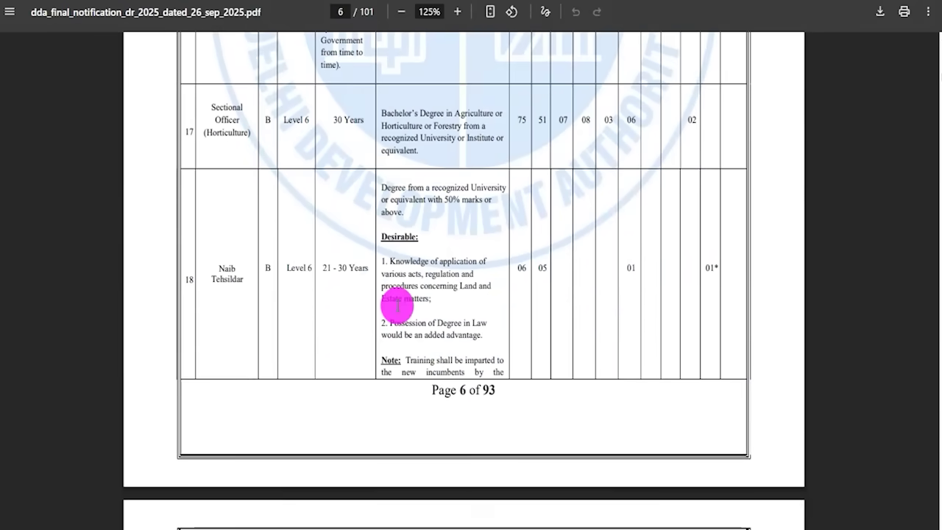
scroll(397, 309, up, 10)
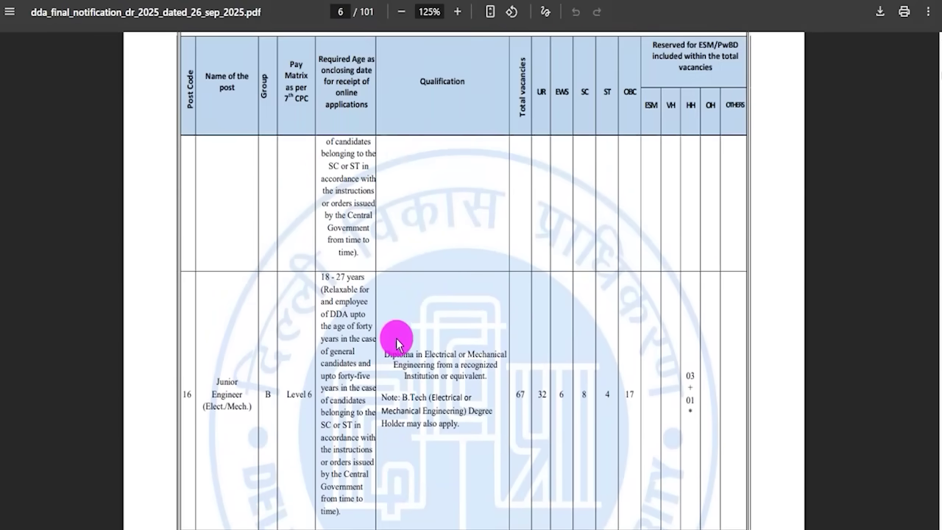
drag(385, 354, 452, 354)
drag(406, 398, 436, 416)
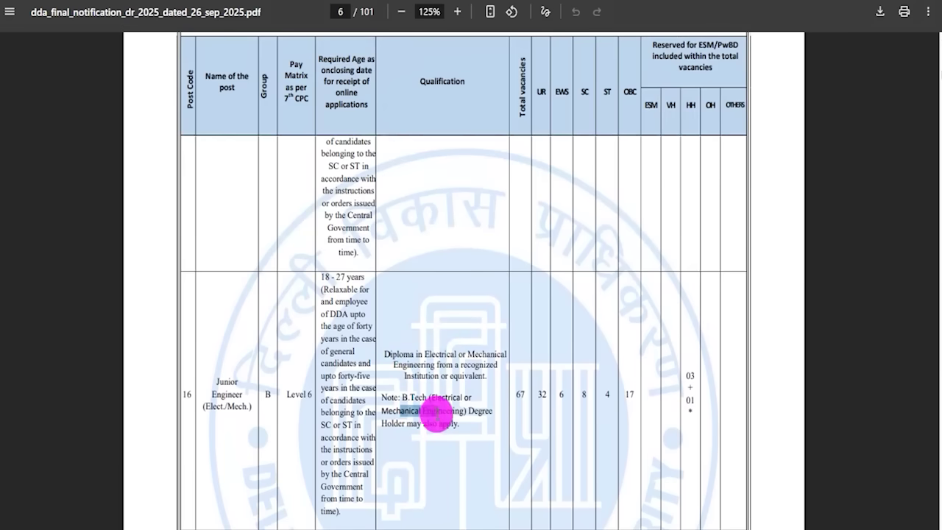
scroll(436, 401, up, 10)
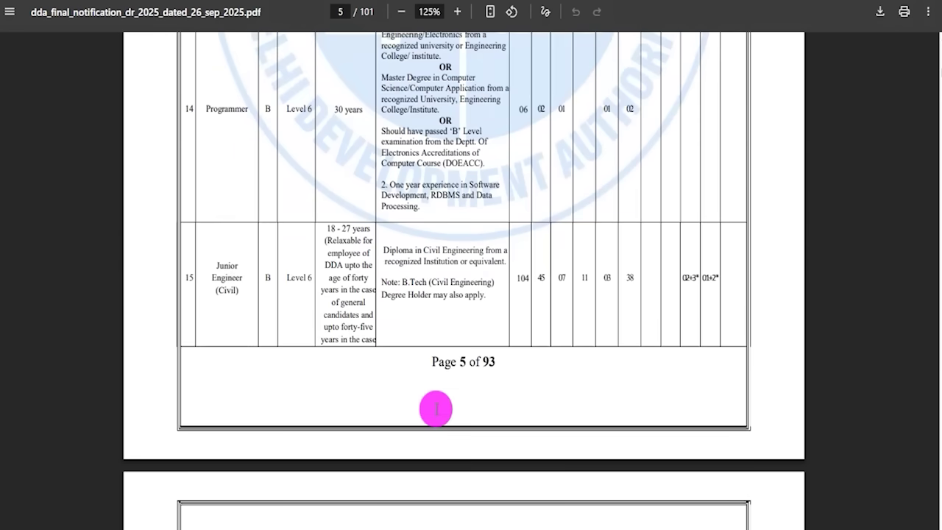
drag(390, 255, 435, 256)
scroll(410, 331, up, 5)
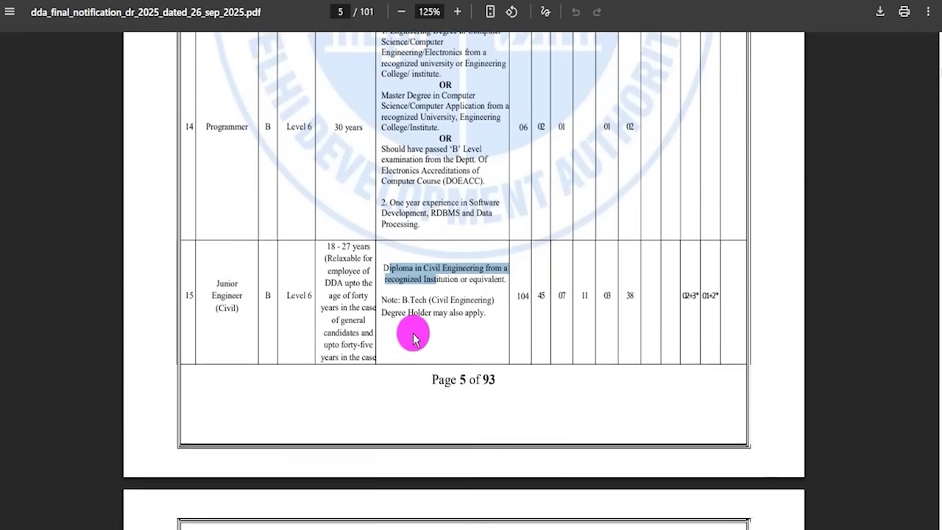
scroll(410, 321, down, 5)
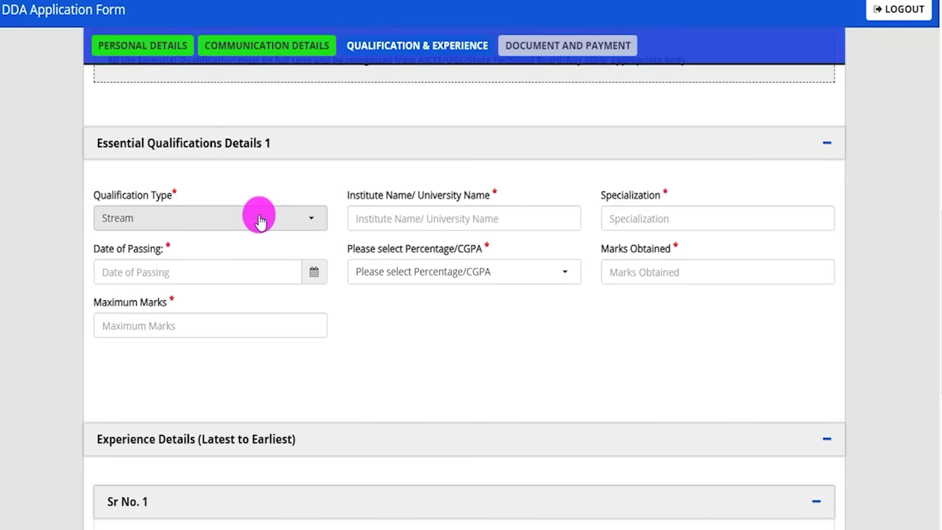
Back in the application form, set the essential Qualification Type to 10th and go to the Institute Name/University Name field.
click(260, 221)
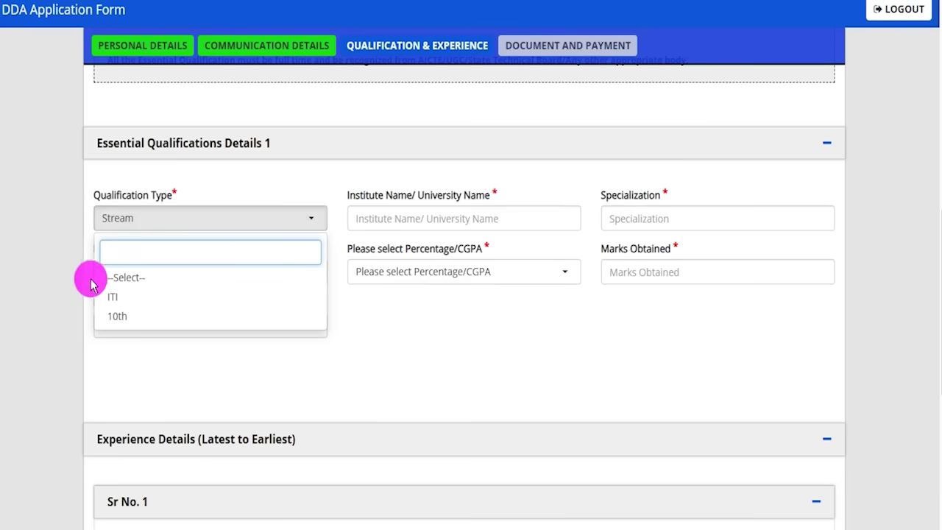
click(124, 318)
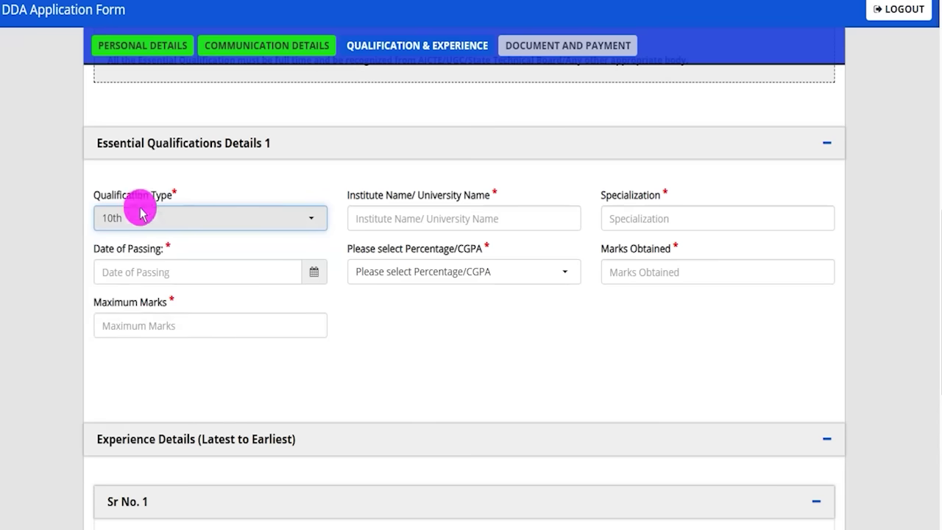
click(479, 214)
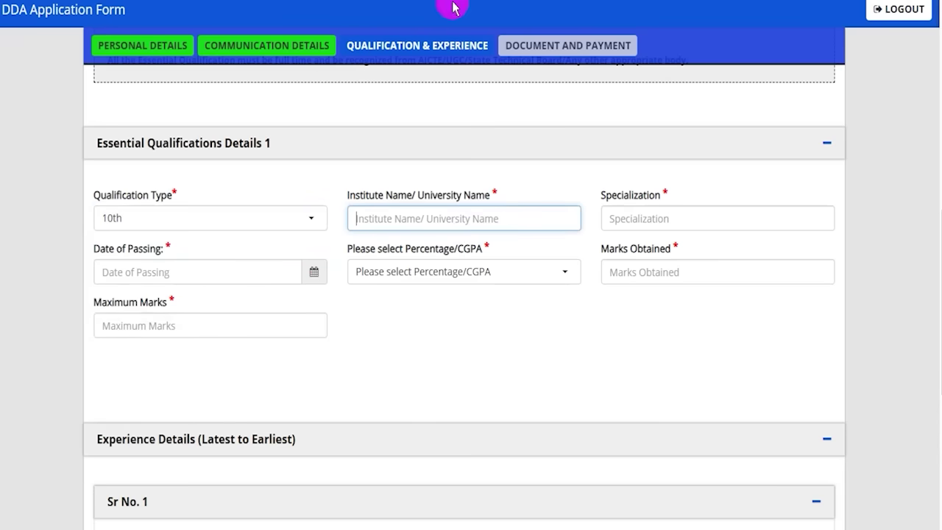
Tick the Institute Name/University Name and Specialization fields with the pen and open the Date of Passing calendar.
drag(505, 223, 543, 173)
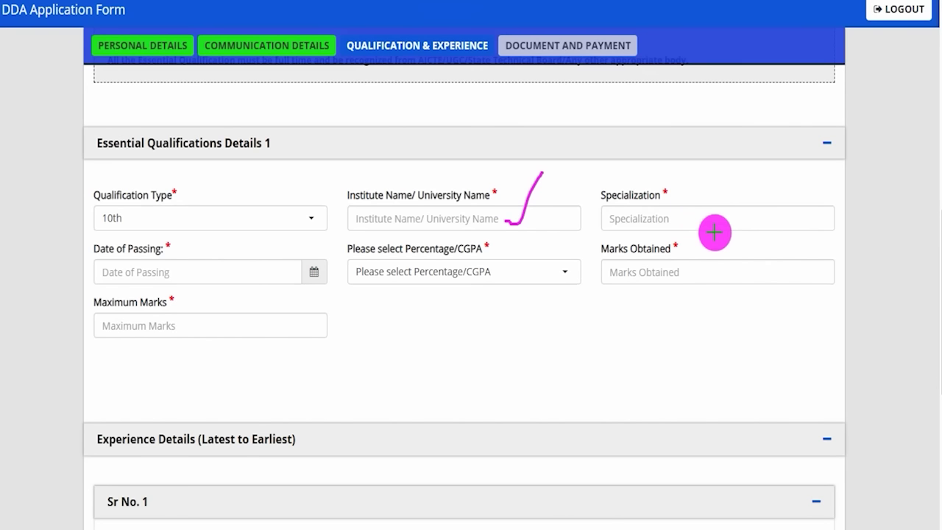
drag(695, 216, 726, 179)
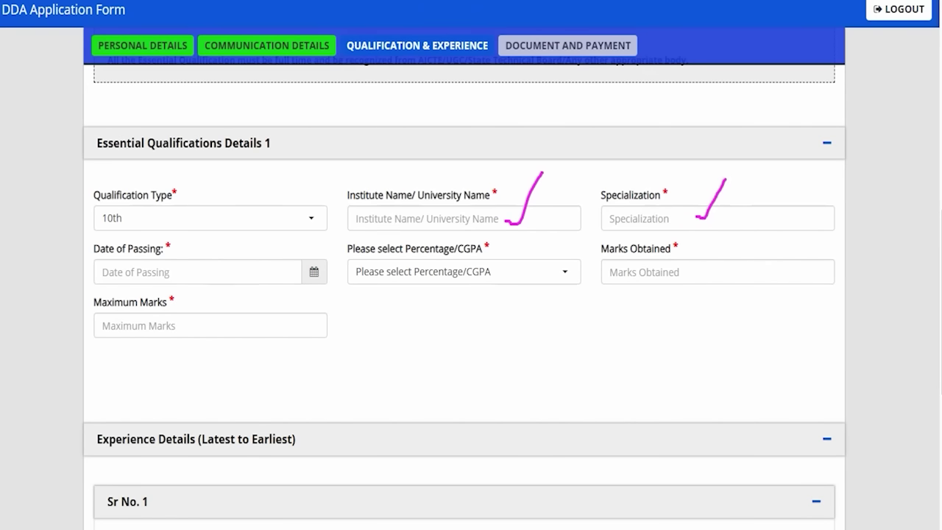
click(313, 272)
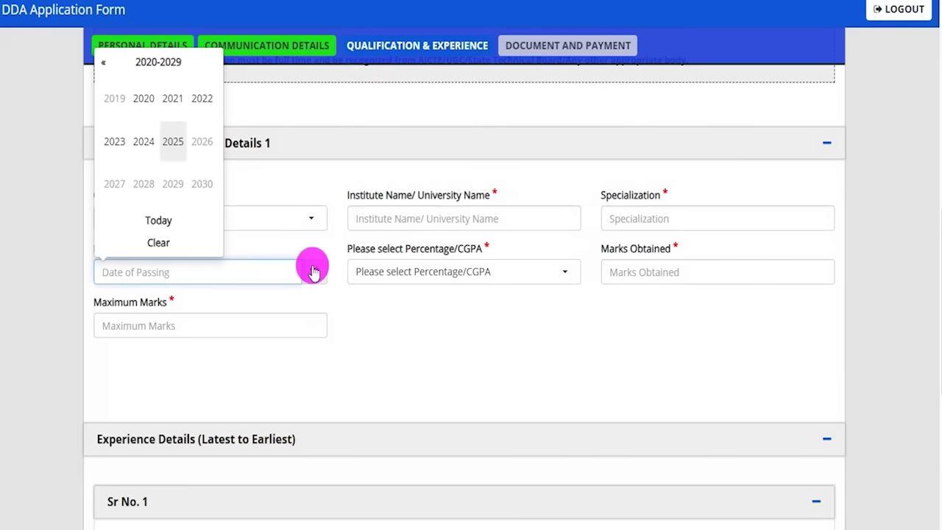
Set the Percentage/CGPA choice to Percentage and go to the Marks Obtained field.
click(513, 274)
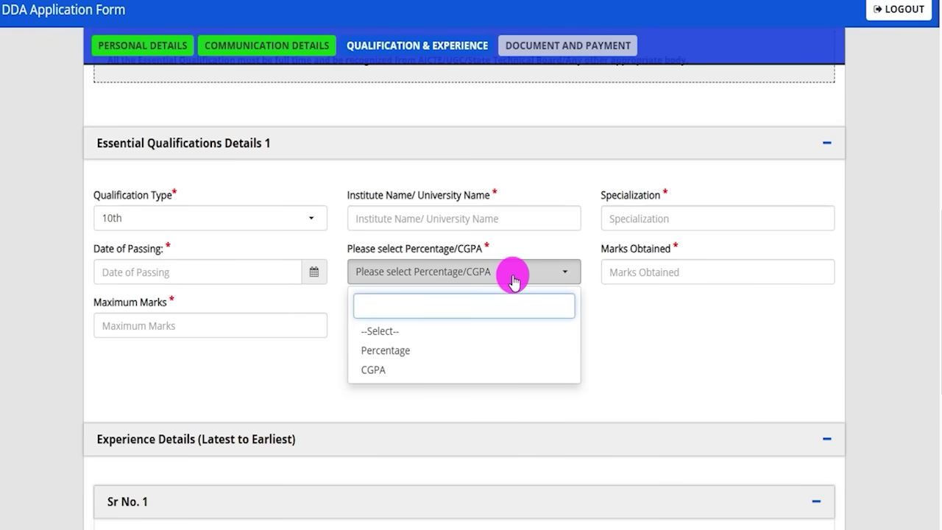
click(395, 351)
click(628, 273)
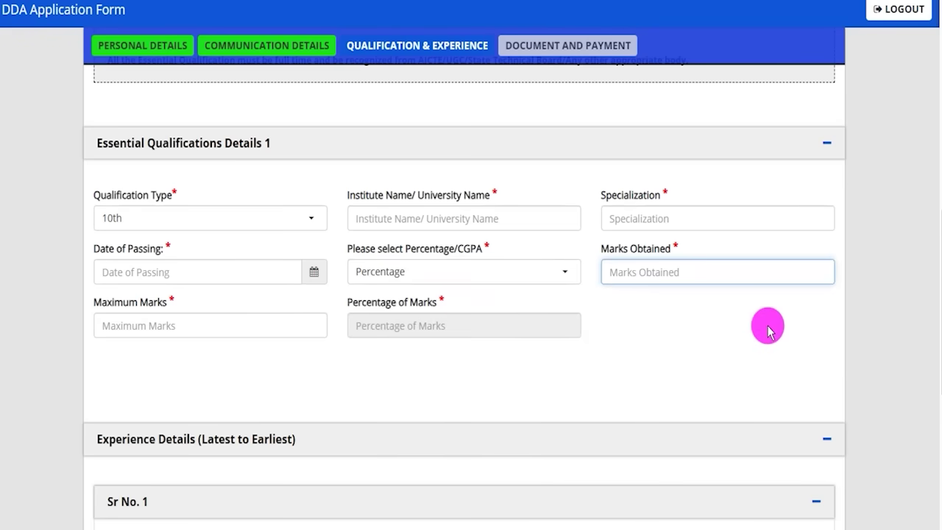
Enter 450 as Marks Obtained and 600 as Maximum Marks for the 10th qualification, and check the Qualification Type choices.
text(450)
click(261, 342)
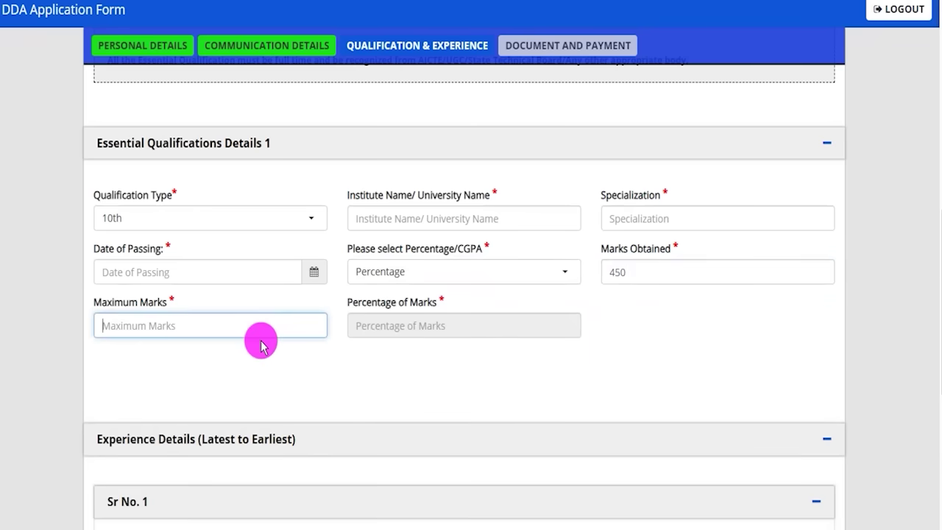
text(600)
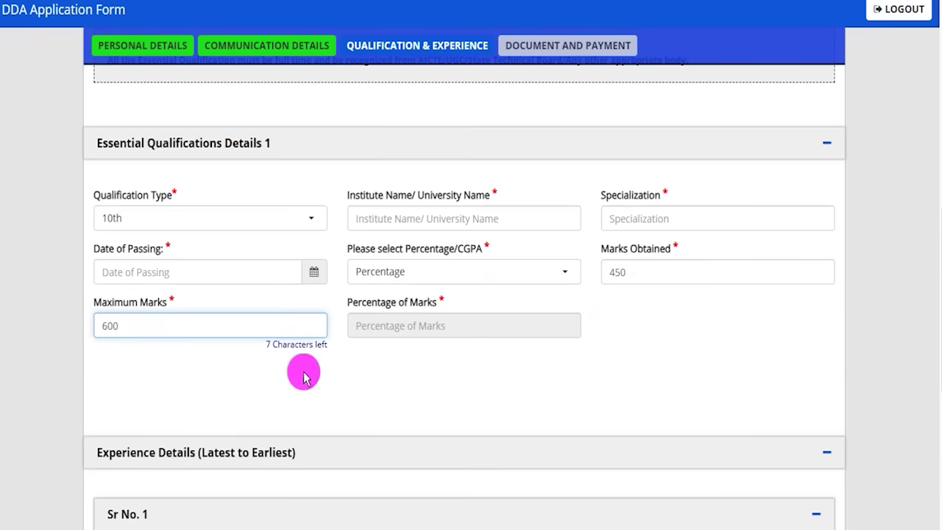
click(304, 370)
drag(361, 302, 408, 308)
click(367, 326)
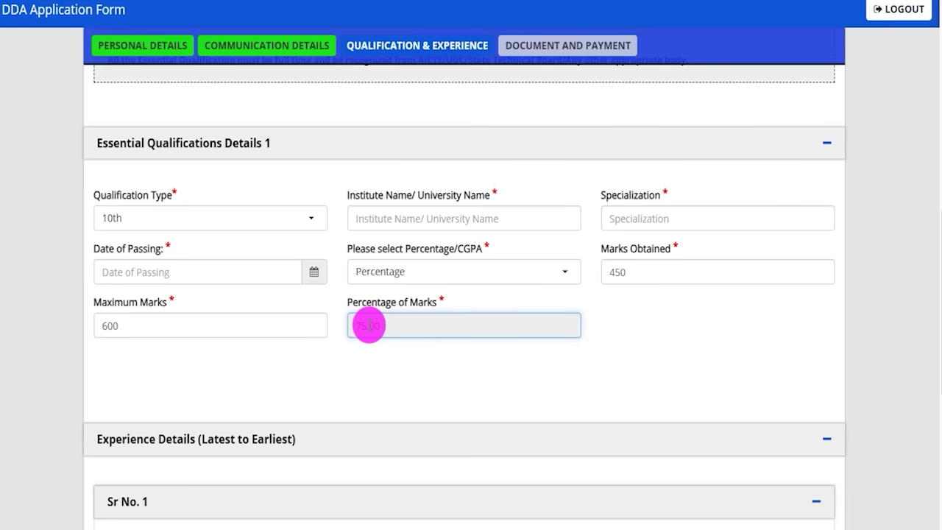
click(305, 213)
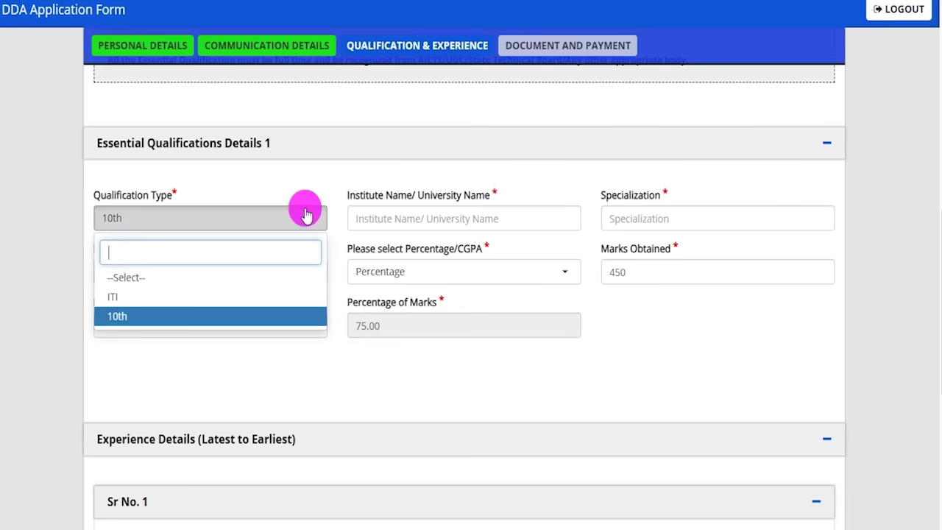
click(337, 301)
In Experience Details, tick Name of the Organisation, Type of Organization and Post held with the pen, and view the organization type options.
scroll(340, 302, down, 5)
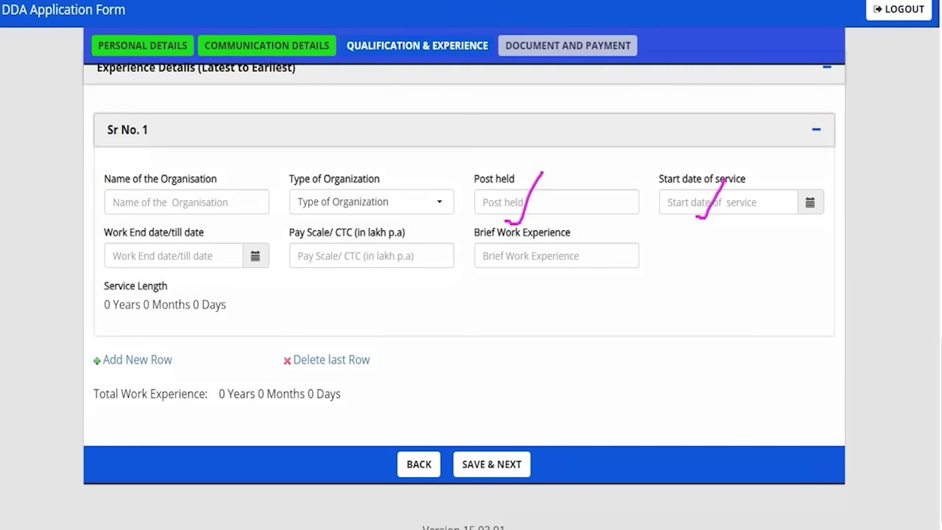
drag(231, 200, 270, 152)
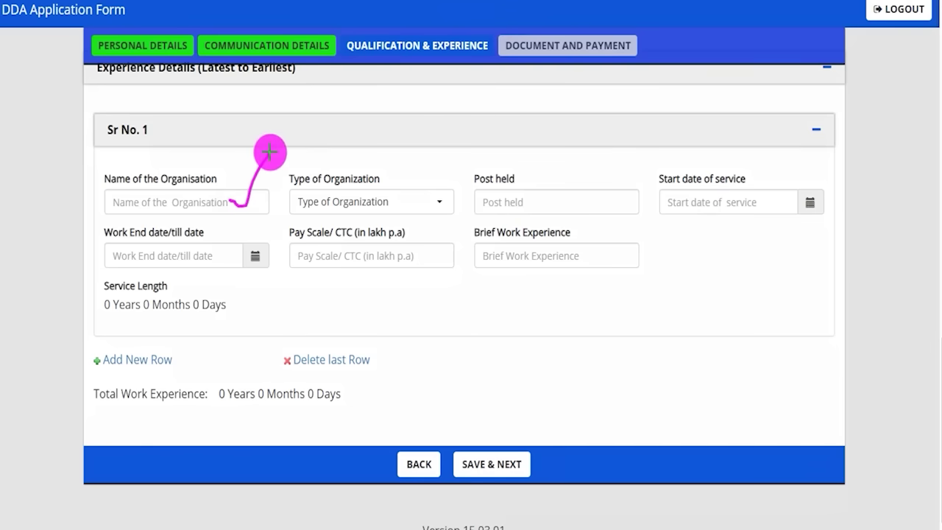
drag(404, 205, 427, 176)
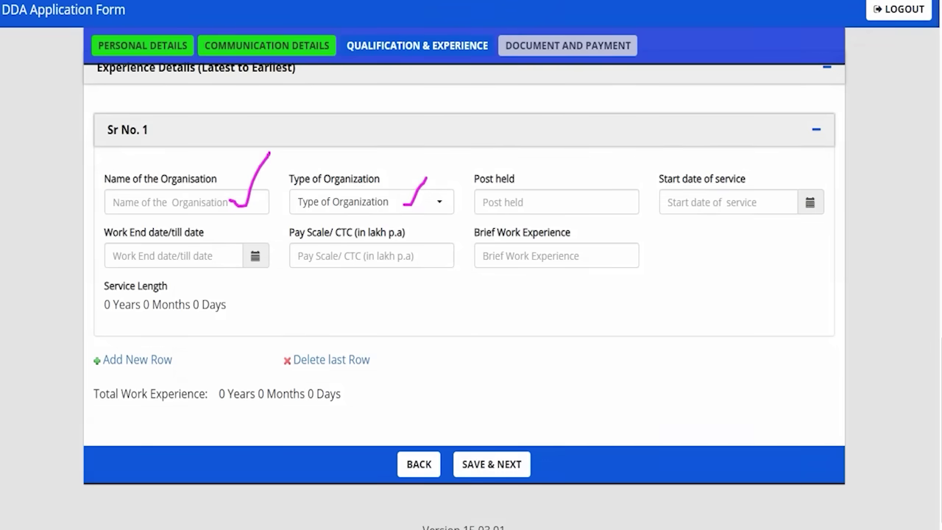
click(440, 201)
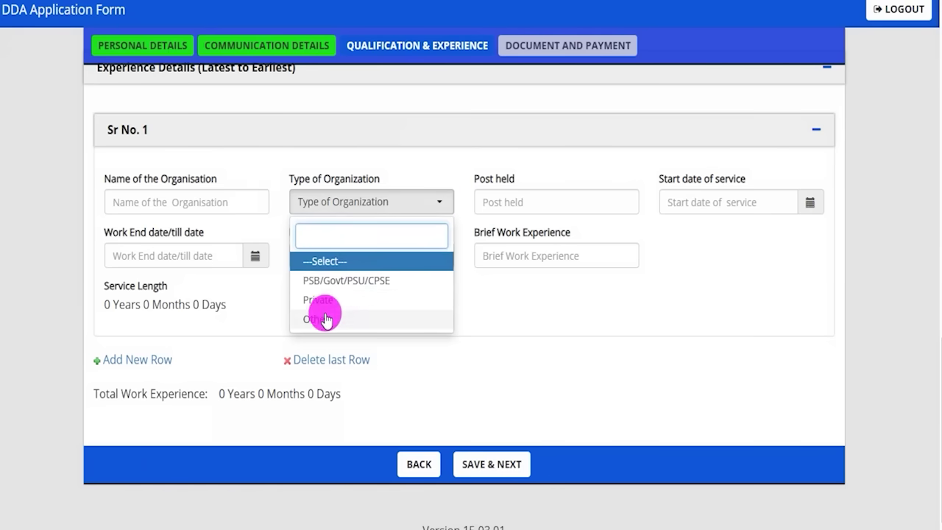
click(478, 301)
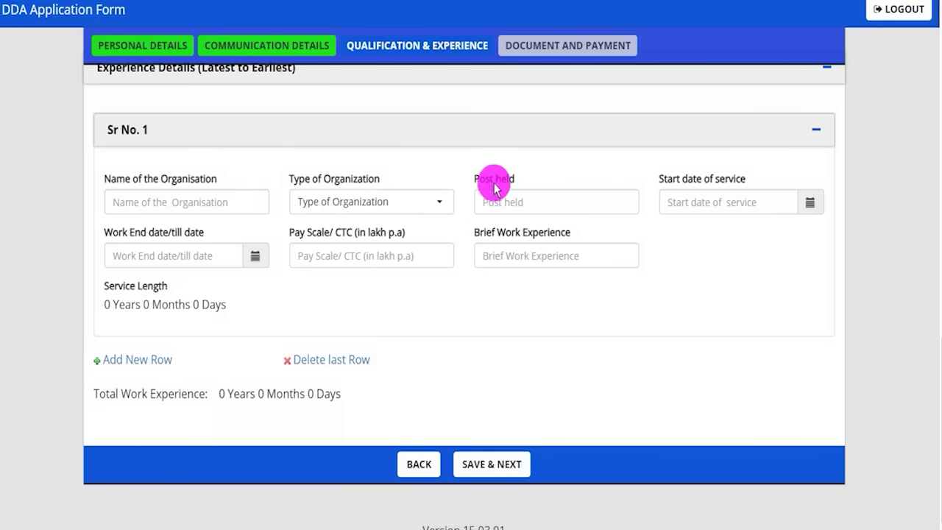
mouse_move(482, 179)
mouse_down()
mouse_move(506, 210)
mouse_move(571, 164)
mouse_up()
click(506, 211)
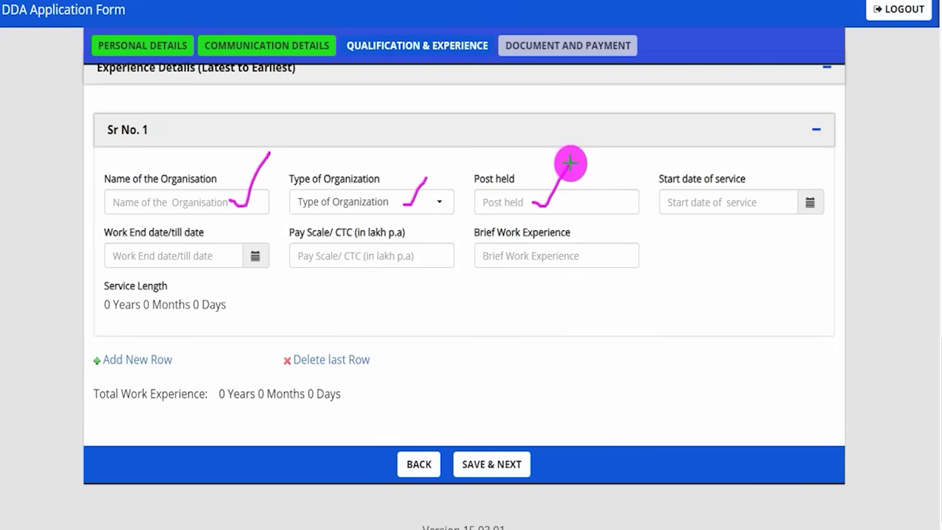
View the service start and work end date calendars, tick Pay Scale/CTC with the pen, and clear the pen marks.
click(807, 204)
click(360, 288)
click(255, 256)
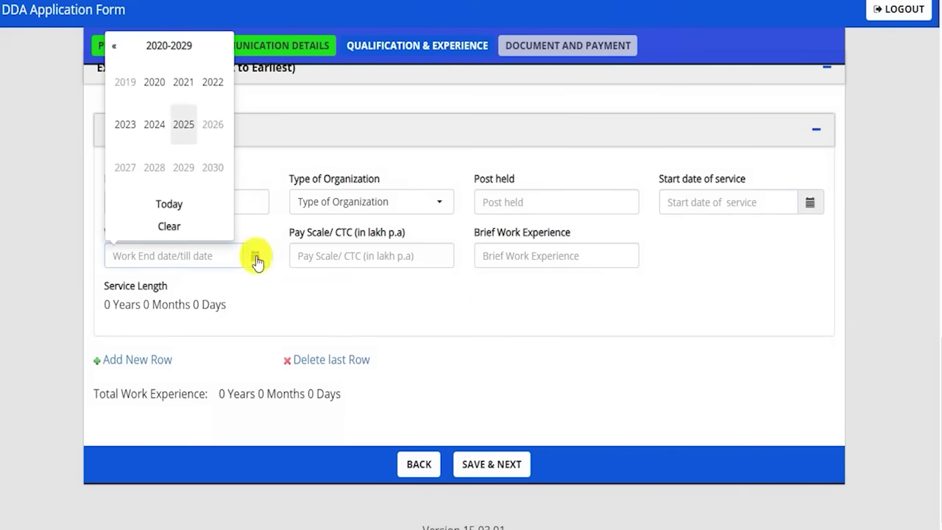
mouse_move(381, 315)
mouse_down()
mouse_move(413, 240)
mouse_move(433, 224)
mouse_up()
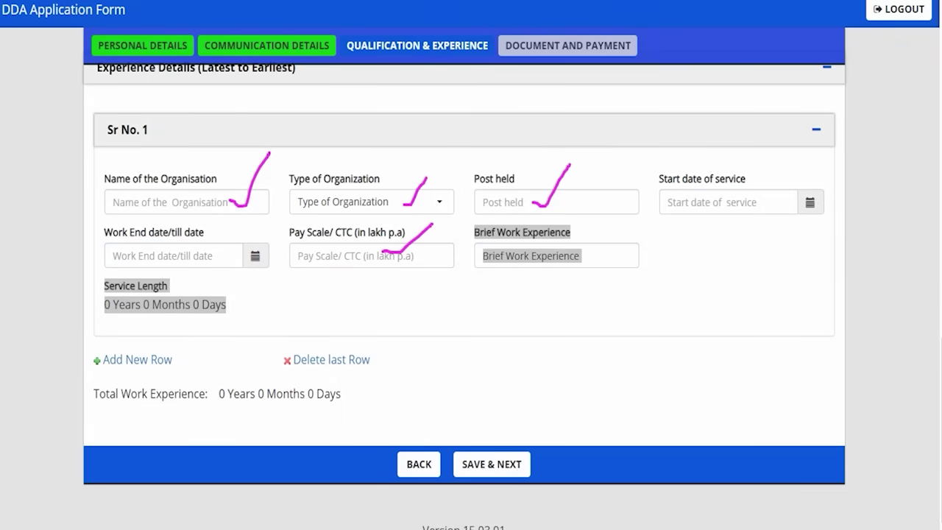
key(Escape)
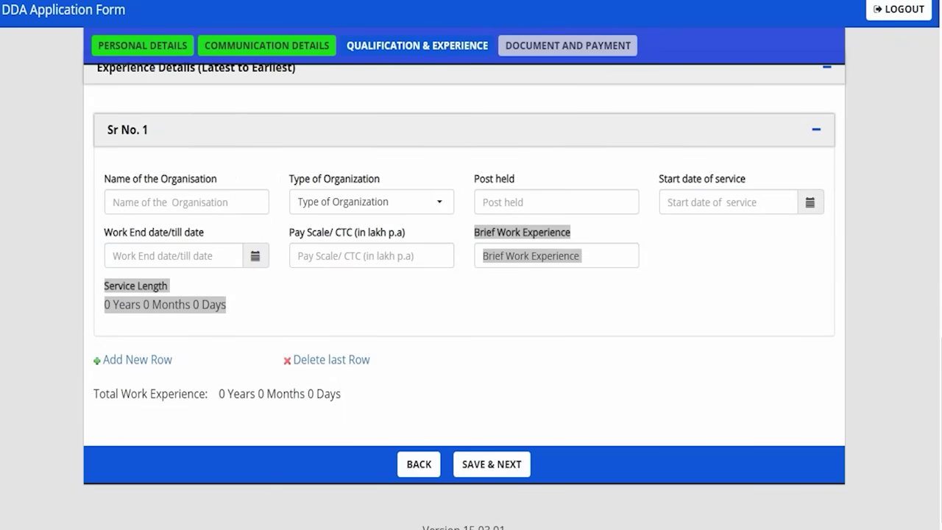
Point out the Brief Work Experience field and highlight the Service Length value in the first experience entry.
click(535, 274)
click(535, 254)
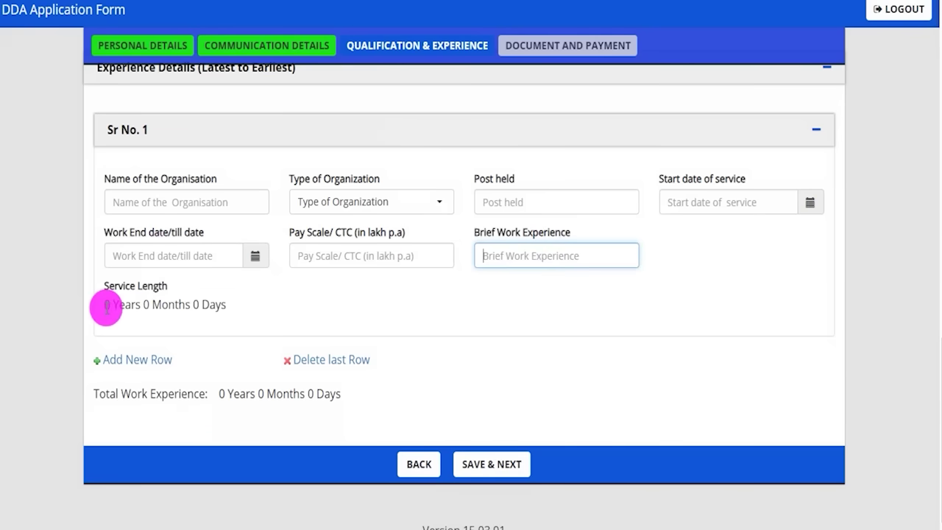
drag(106, 306, 225, 304)
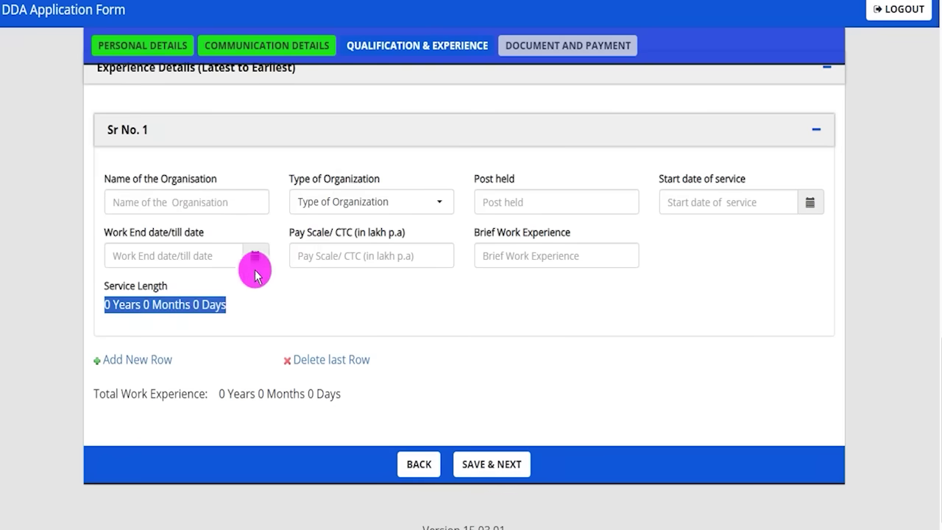
click(316, 293)
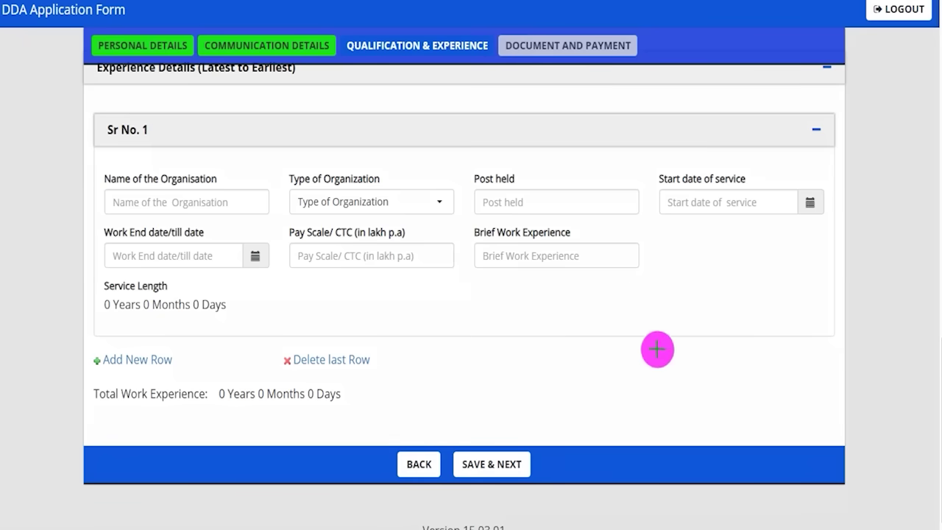
Save the qualification and experience page, continue to Document and Payment, and tick that section's heading with the pen.
drag(684, 300, 542, 443)
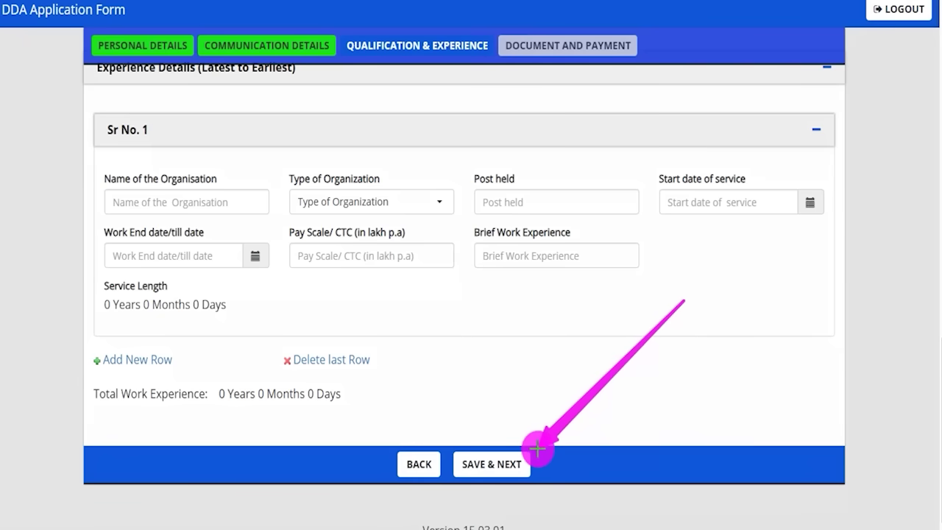
click(526, 462)
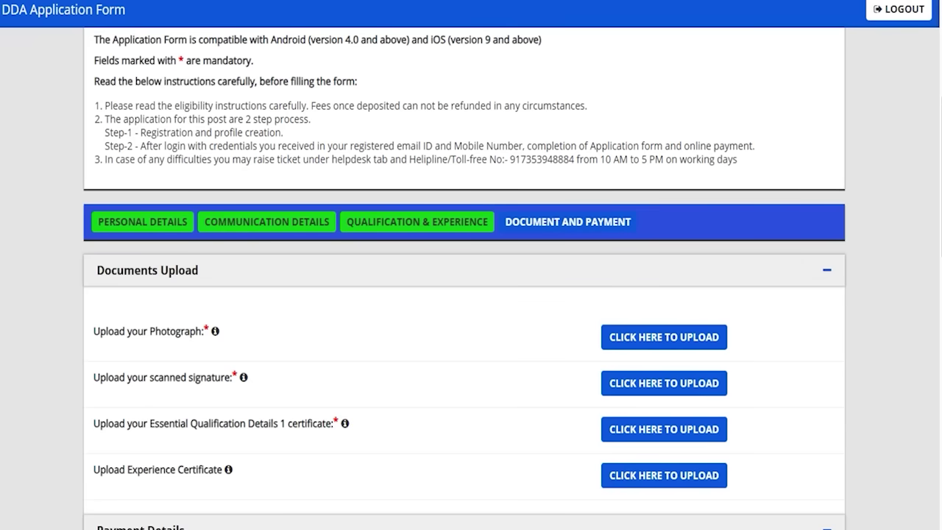
drag(645, 219, 684, 178)
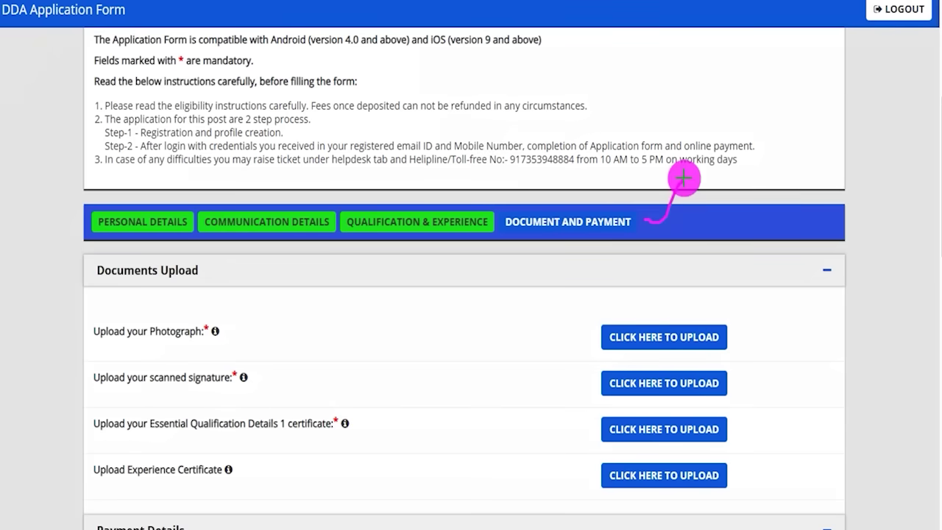
Tick the photograph, scanned signature, essential qualification and experience certificate labels with the pen, adding a cross beside the experience certificate.
drag(238, 337, 263, 311)
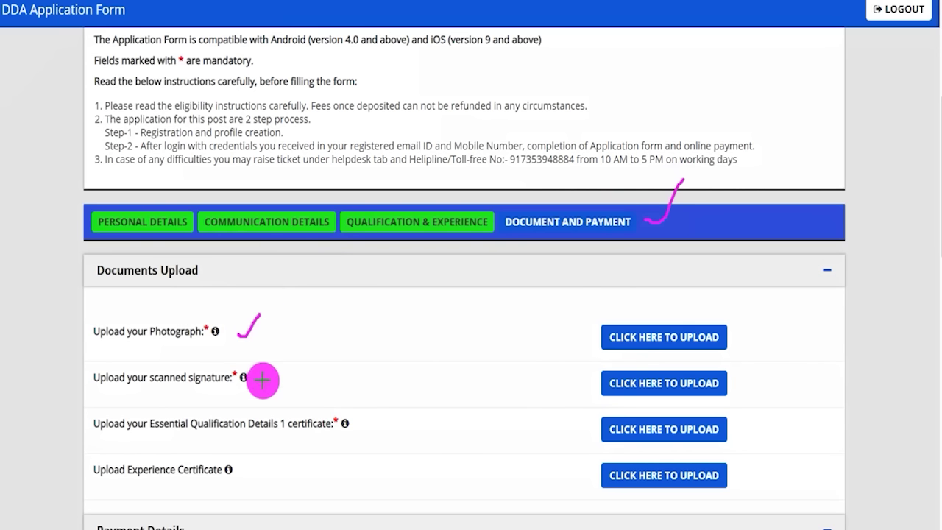
drag(262, 383, 294, 355)
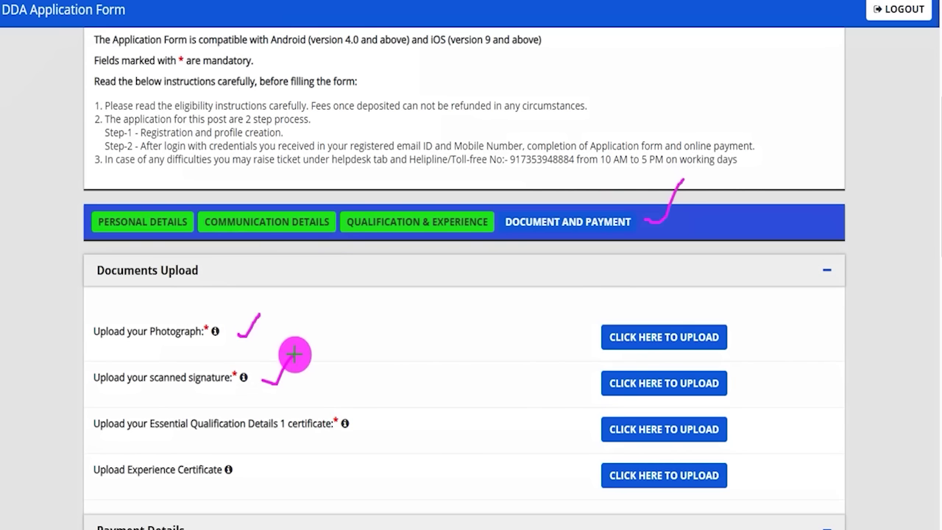
drag(359, 425, 392, 385)
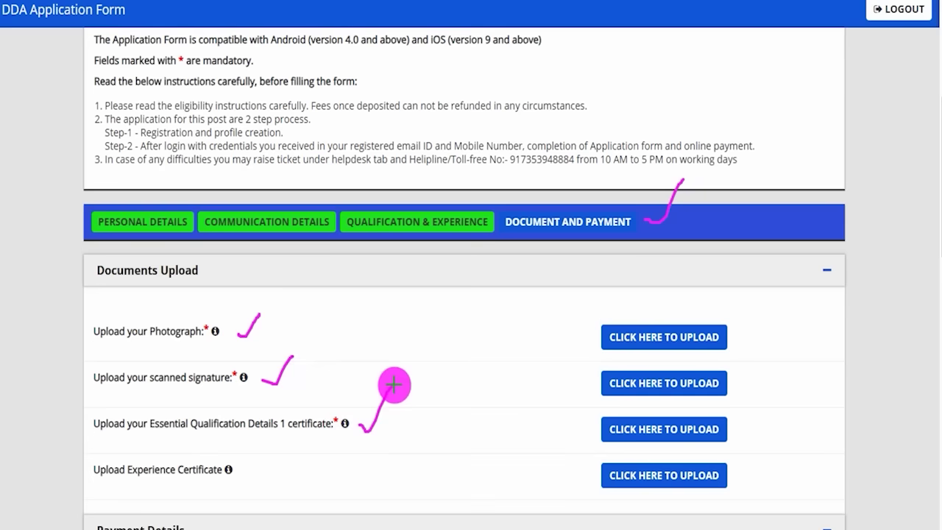
drag(395, 433, 435, 388)
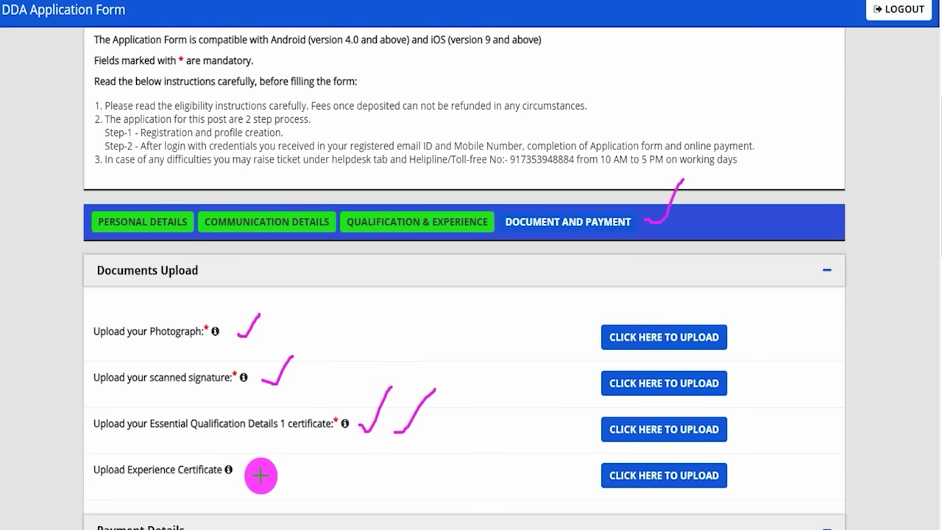
drag(252, 475, 278, 452)
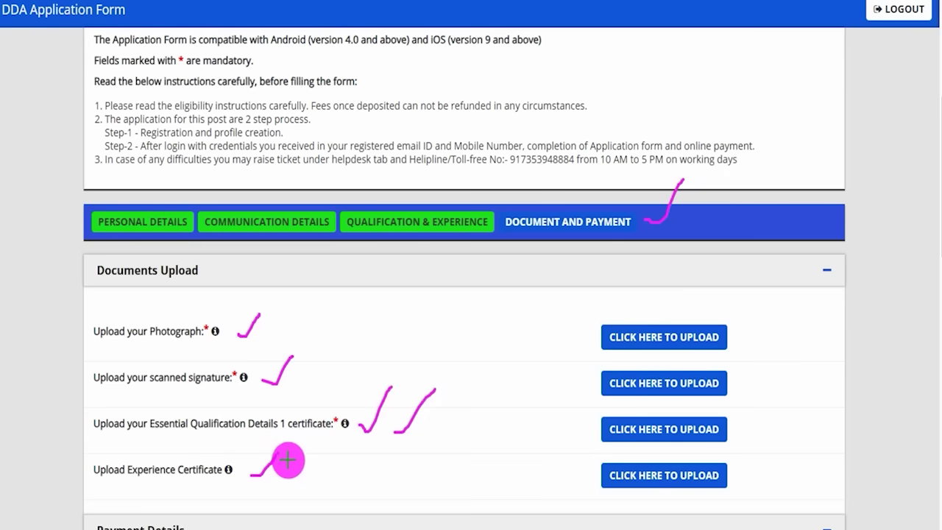
drag(292, 463, 306, 473)
drag(305, 462, 291, 474)
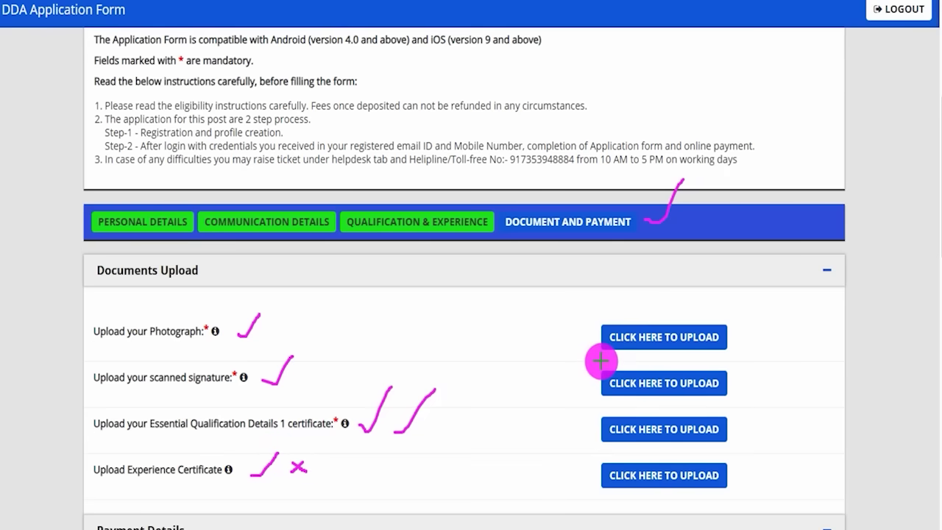
Tick the upload option of each of the four documents with the pen, and erase all pen marks.
drag(735, 341, 769, 314)
drag(747, 381, 774, 351)
drag(730, 432, 766, 388)
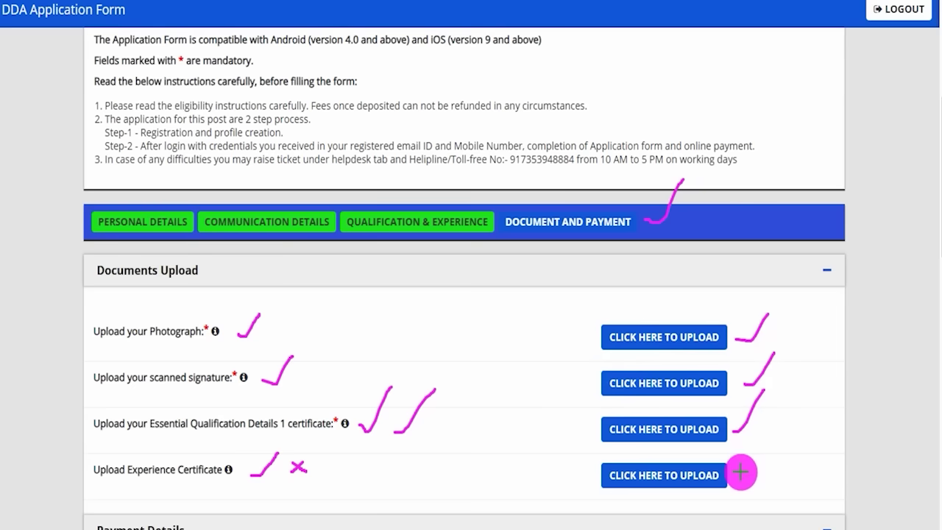
drag(739, 474, 776, 442)
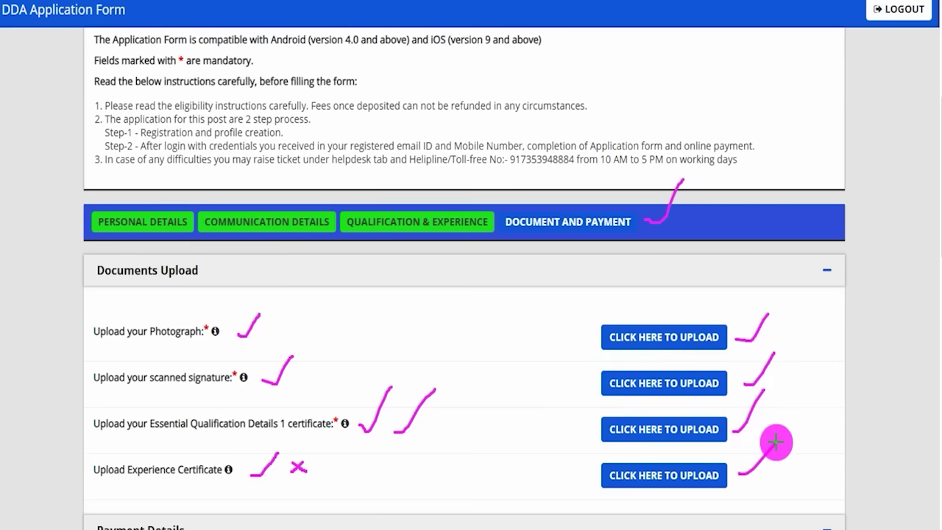
key(e)
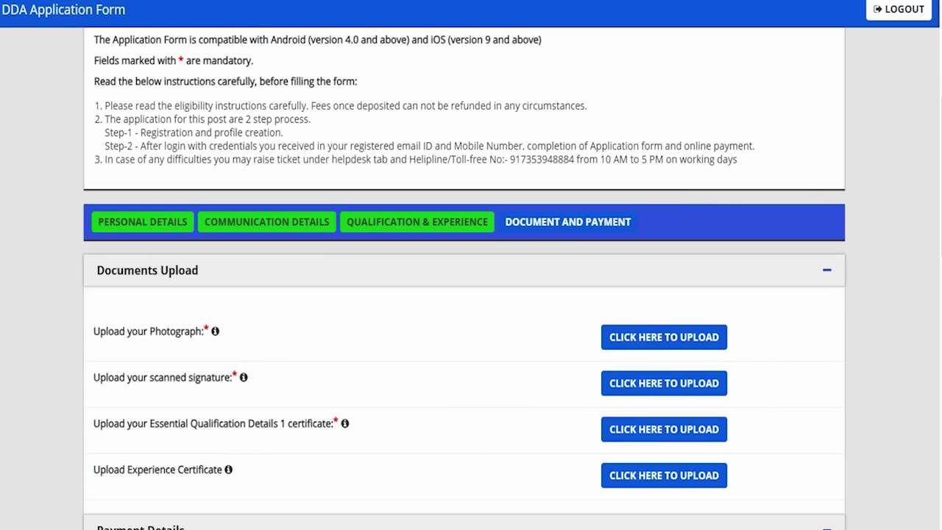
Open the photograph upload dialog, tick the real-time photograph requirement and capture instructions with the pen, and close the dialog.
click(651, 343)
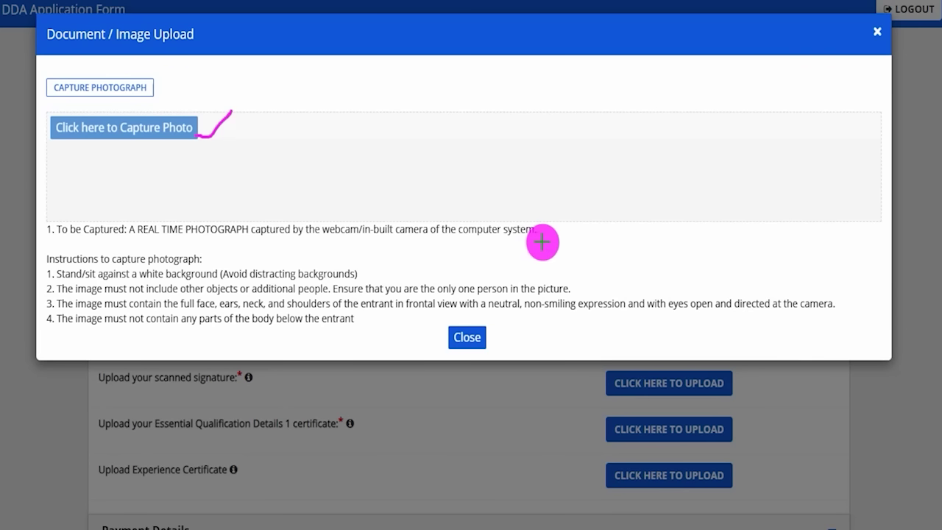
drag(542, 242, 580, 206)
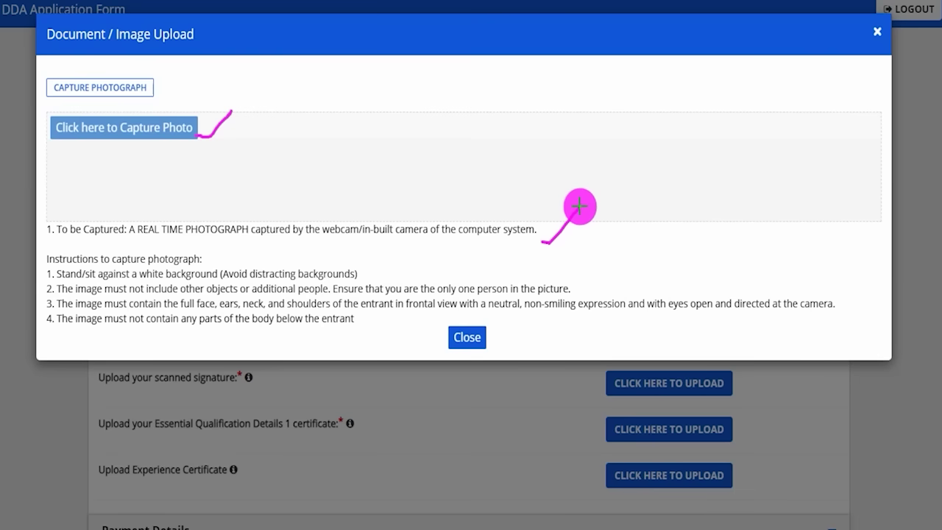
drag(583, 285, 603, 260)
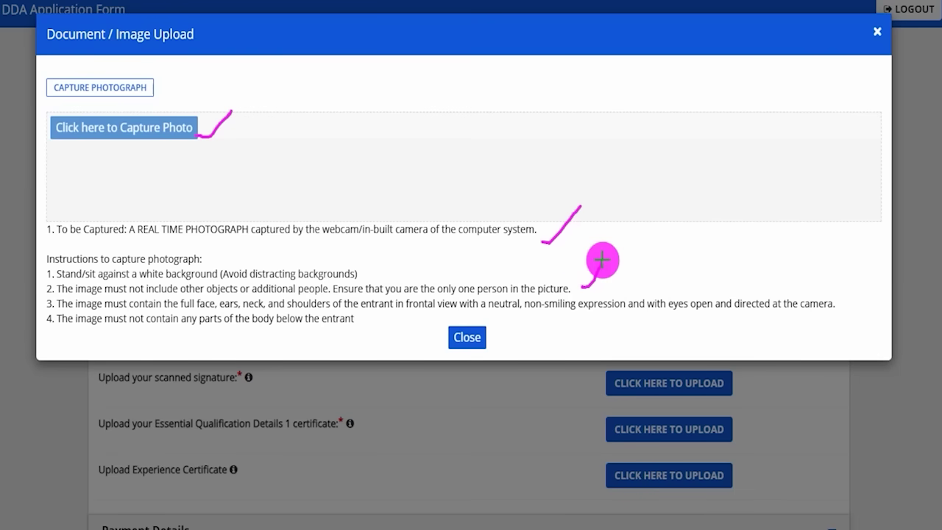
drag(372, 322, 400, 293)
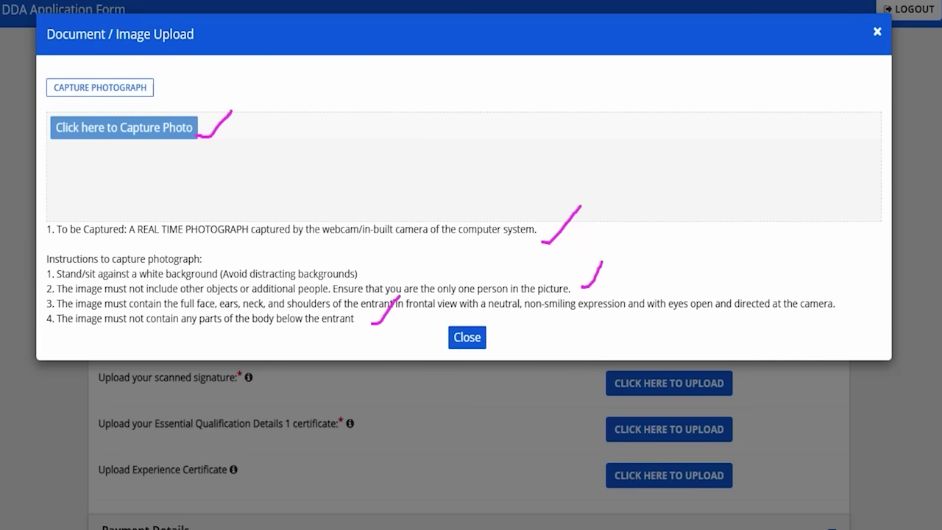
key(Escape)
click(461, 341)
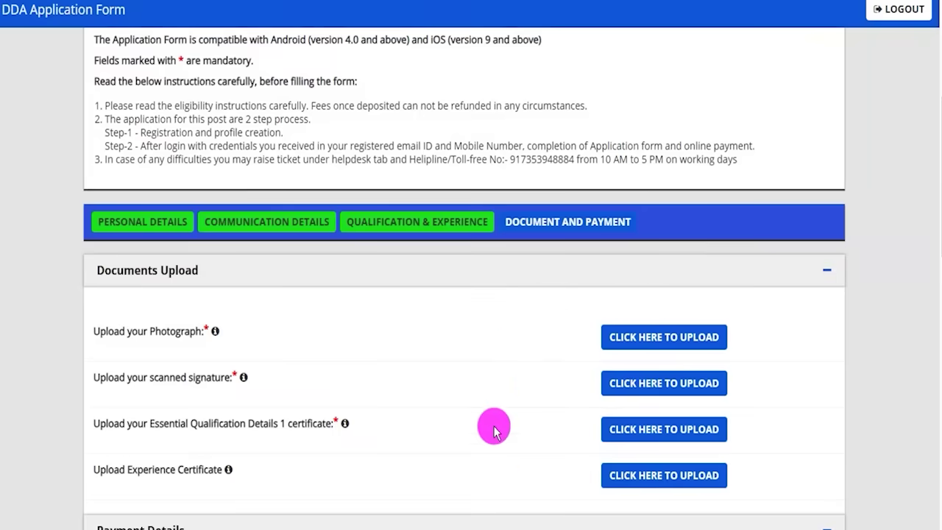
Open the scanned signature upload dialog, mark its format requirement and file browse area, and close the dialog.
click(664, 383)
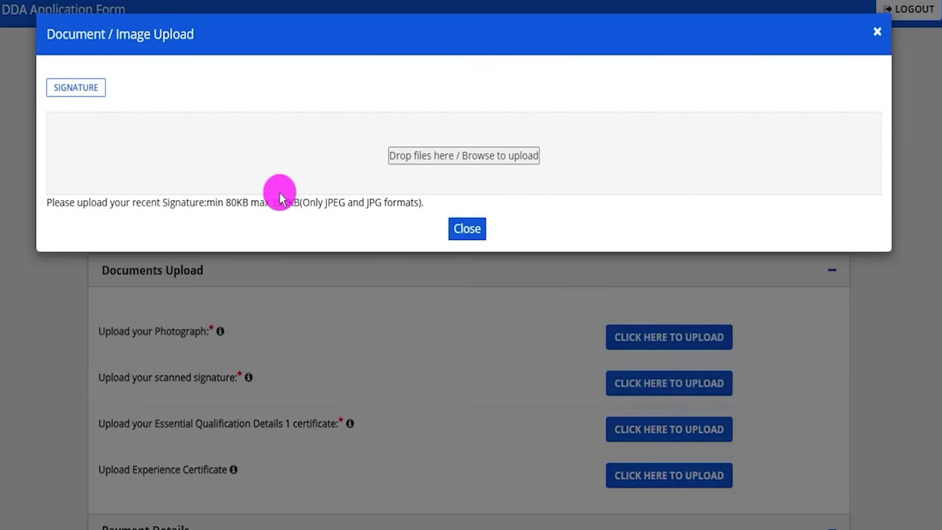
drag(229, 202, 372, 201)
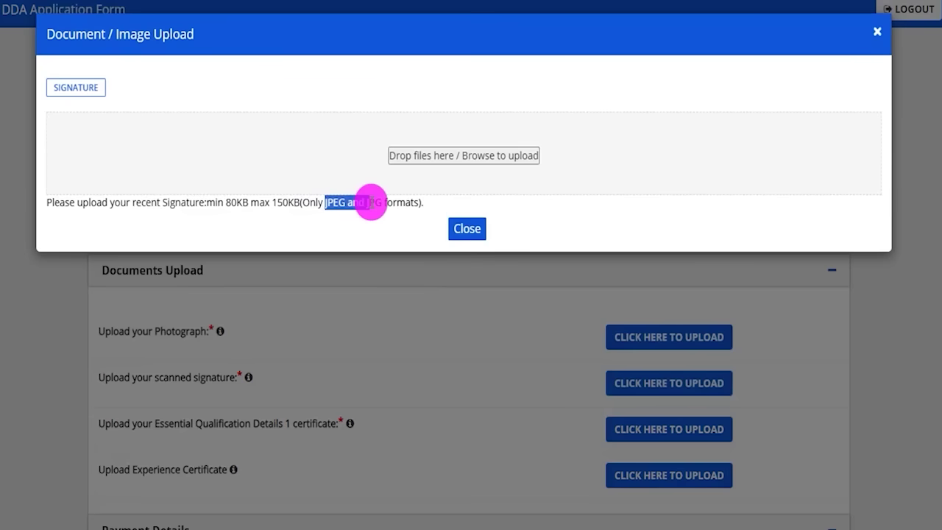
mouse_move(505, 130)
mouse_down()
mouse_move(552, 146)
mouse_move(602, 97)
mouse_up()
drag(524, 143, 552, 103)
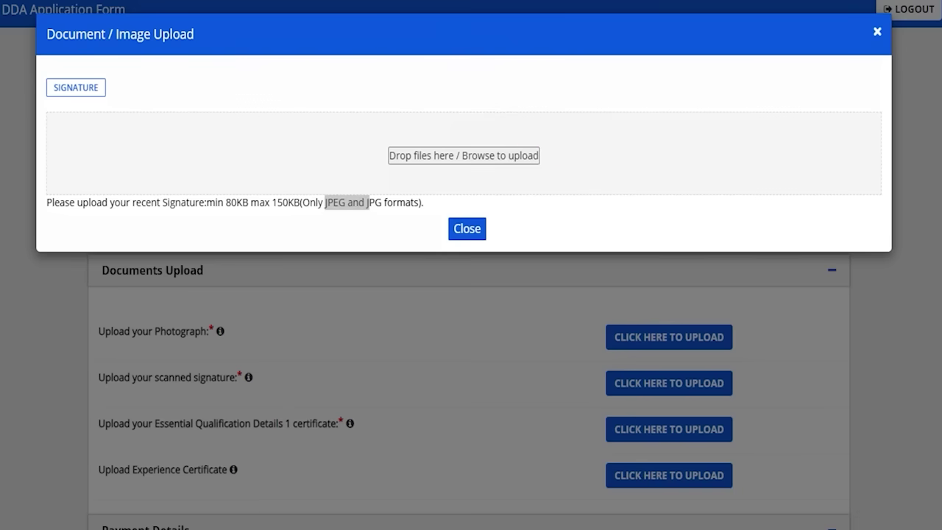
click(466, 228)
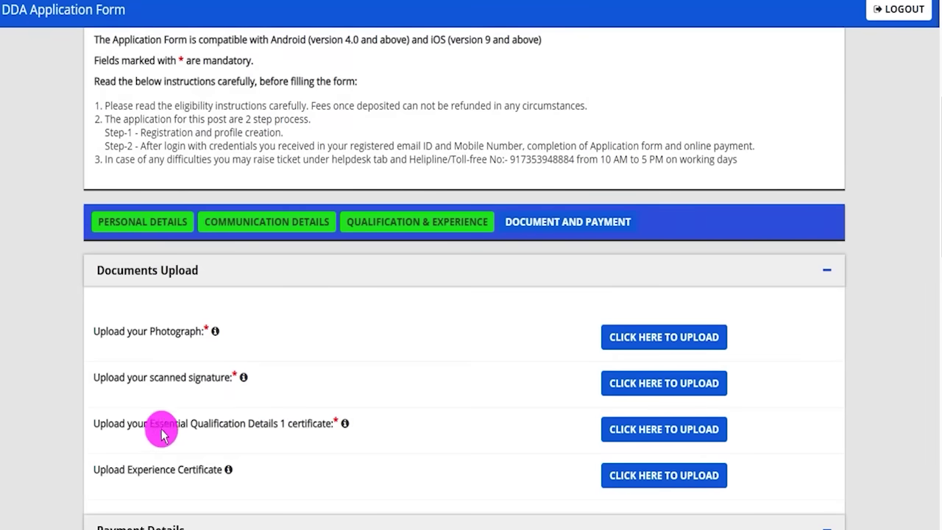
Highlight the essential qualification certificate label, open its upload dialog, mark the size and format requirements and browse area, and close it.
drag(126, 425, 268, 425)
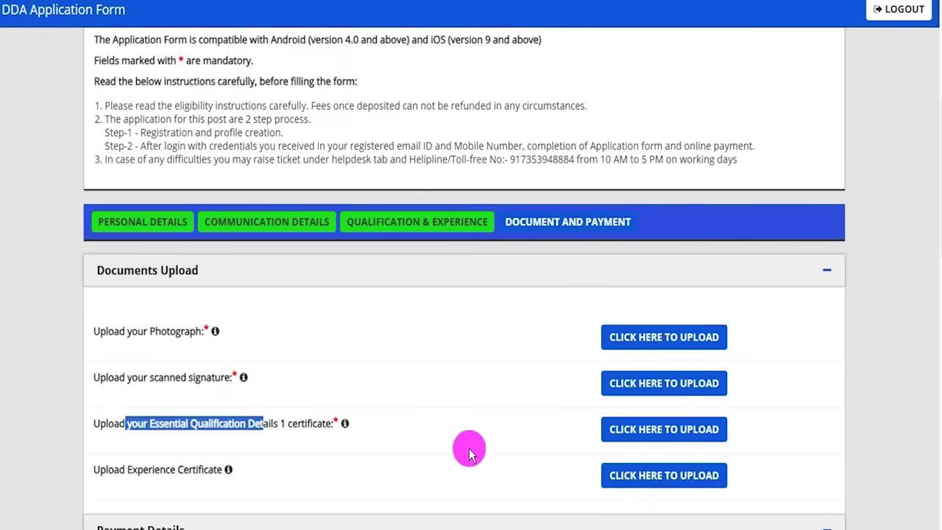
click(626, 430)
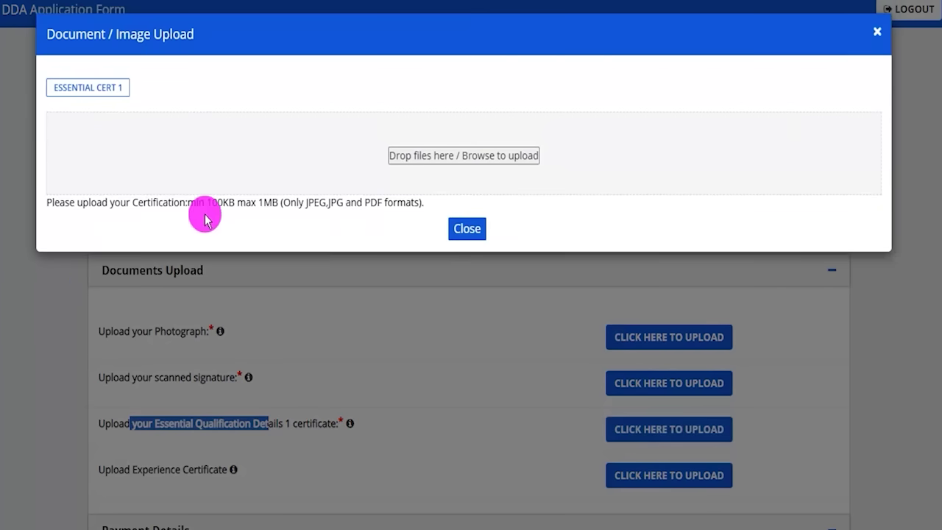
drag(206, 203, 387, 204)
click(311, 203)
mouse_move(446, 5)
mouse_down()
mouse_move(559, 143)
mouse_move(507, 148)
mouse_move(556, 97)
mouse_up()
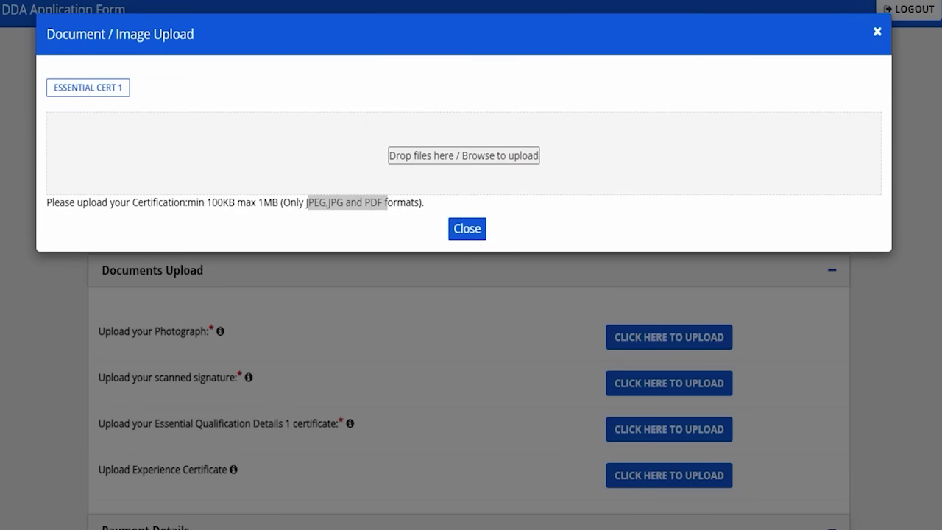
click(466, 230)
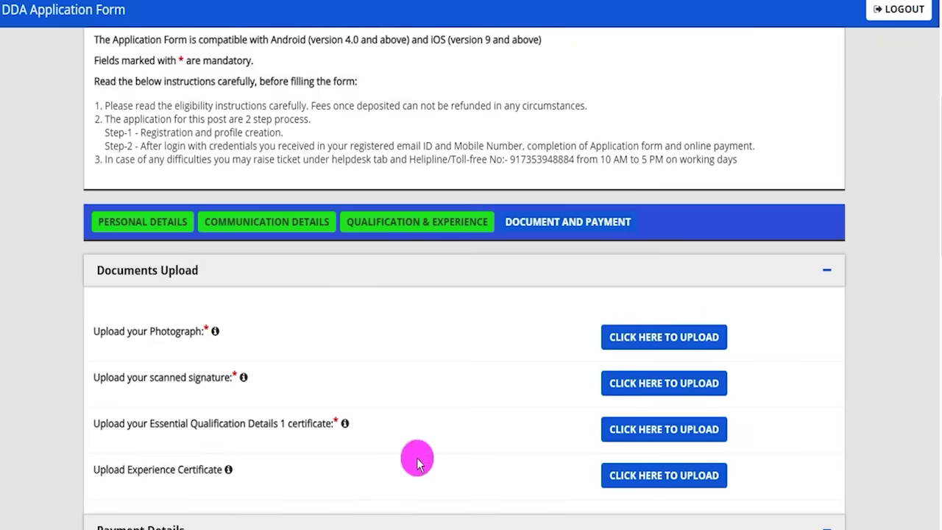
Highlight the experience certificate label, and tick the applicable registration fee and the Online payment mode with the pen.
drag(108, 475, 184, 471)
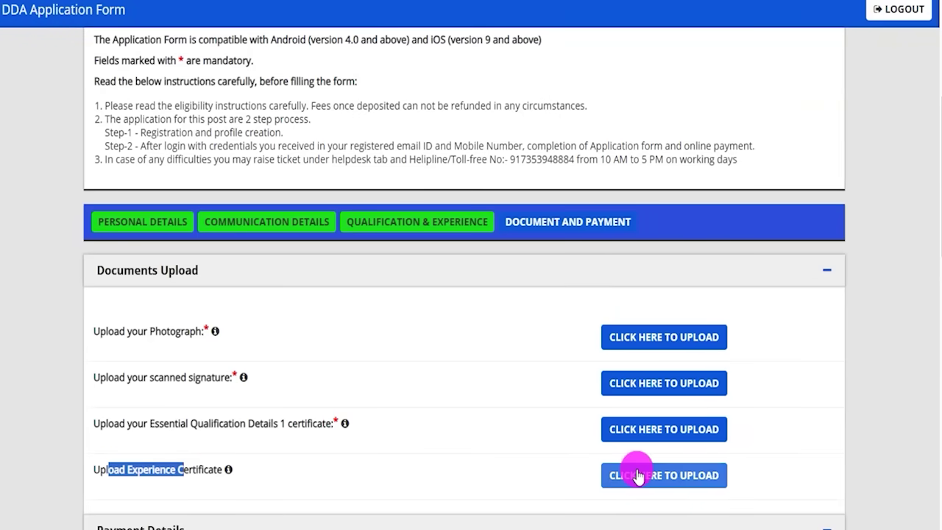
click(452, 471)
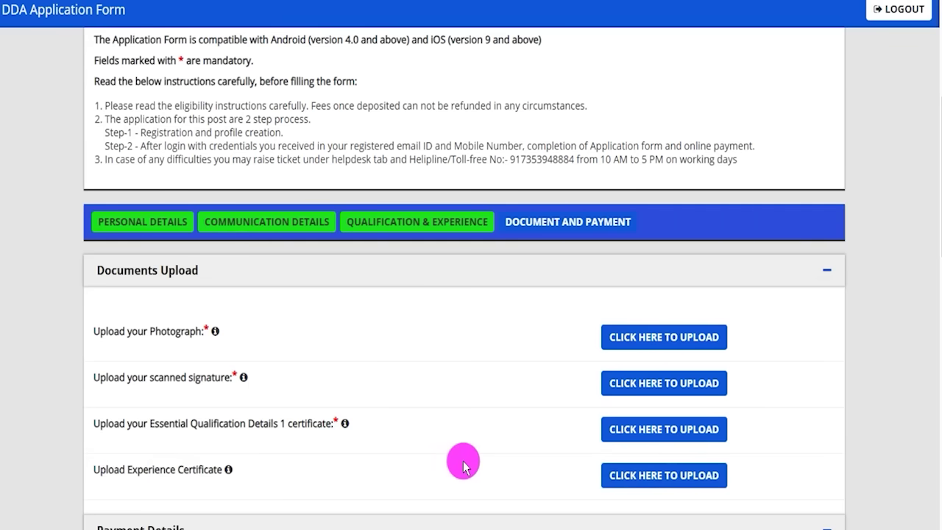
scroll(464, 465, down, 7)
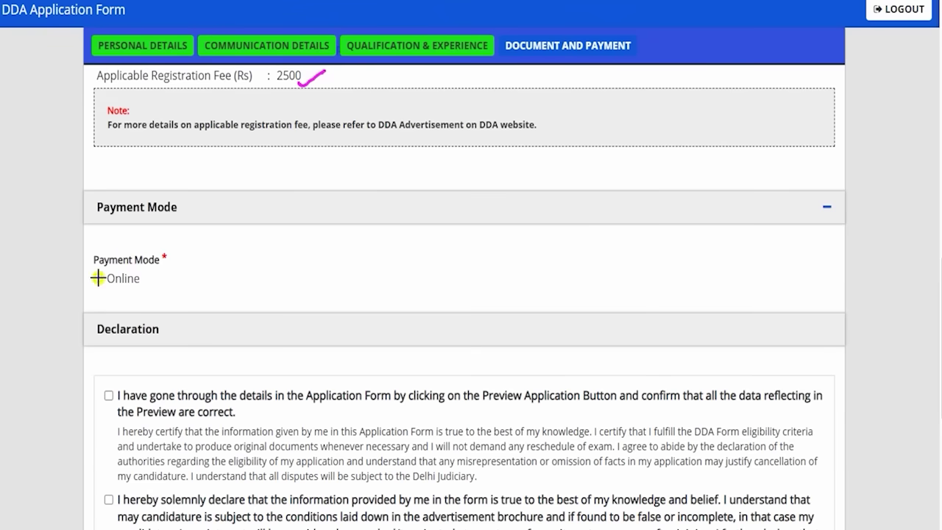
drag(98, 279, 130, 246)
scroll(130, 373, down, 2)
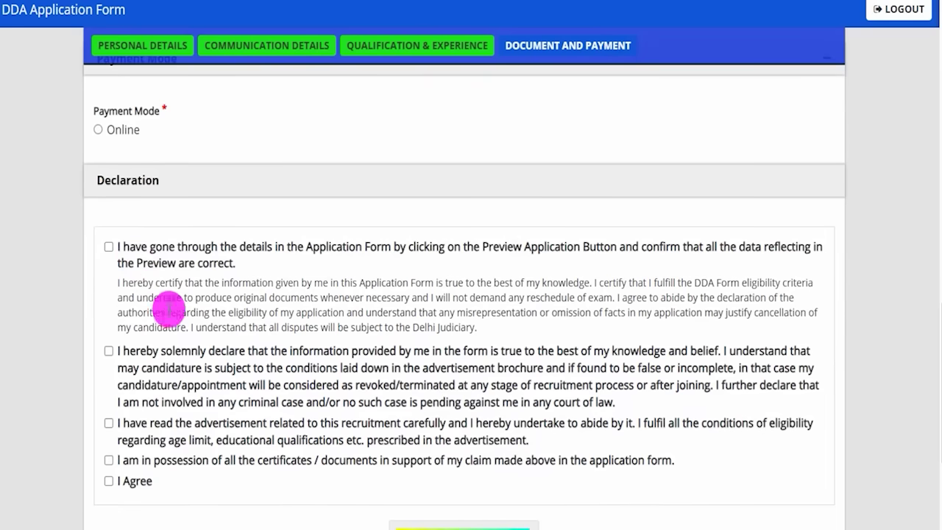
Accept all five declaration statements, including I Agree.
scroll(297, 333, down, 1)
click(108, 172)
click(108, 276)
click(109, 348)
click(109, 385)
click(109, 406)
Tick the captcha image and its entry field with the pen, and draw arrows to the Preview, Back and Submit options.
scroll(317, 390, down, 2)
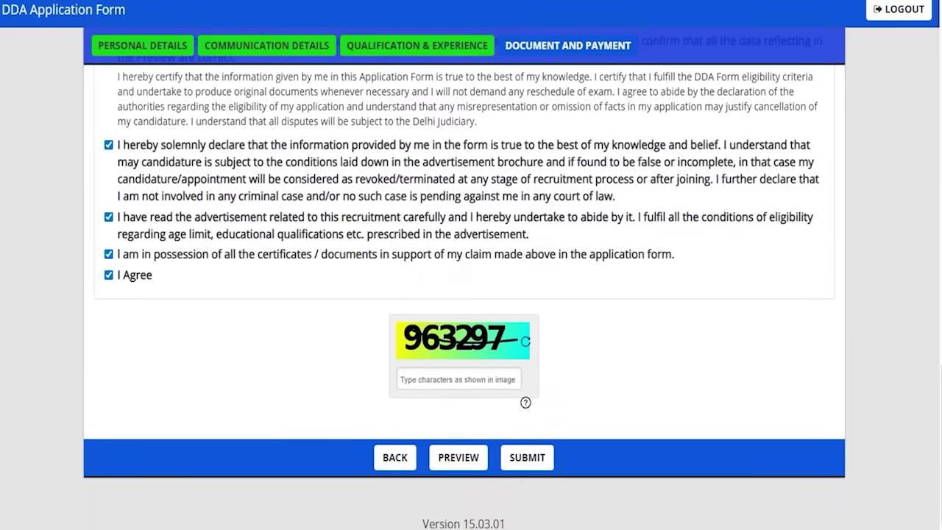
drag(513, 380, 549, 340)
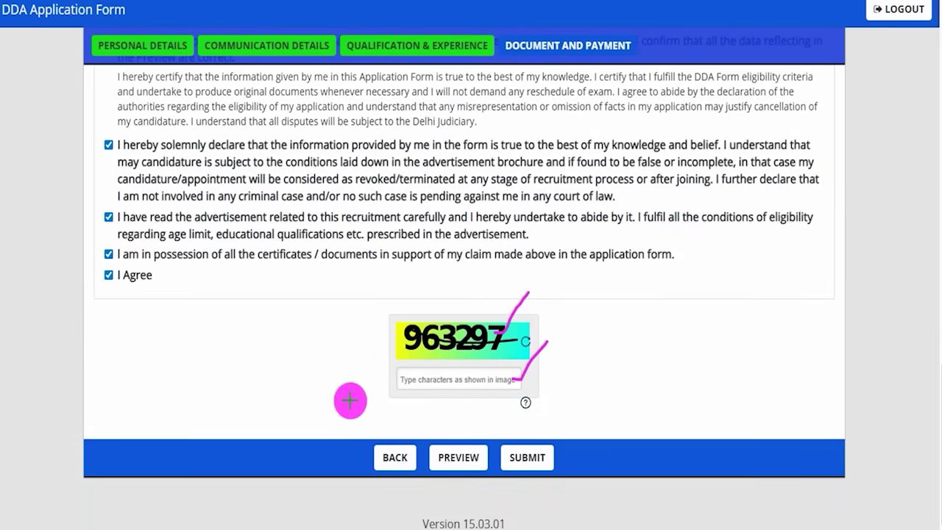
mouse_move(285, 337)
mouse_down()
mouse_move(397, 429)
mouse_move(429, 440)
mouse_up()
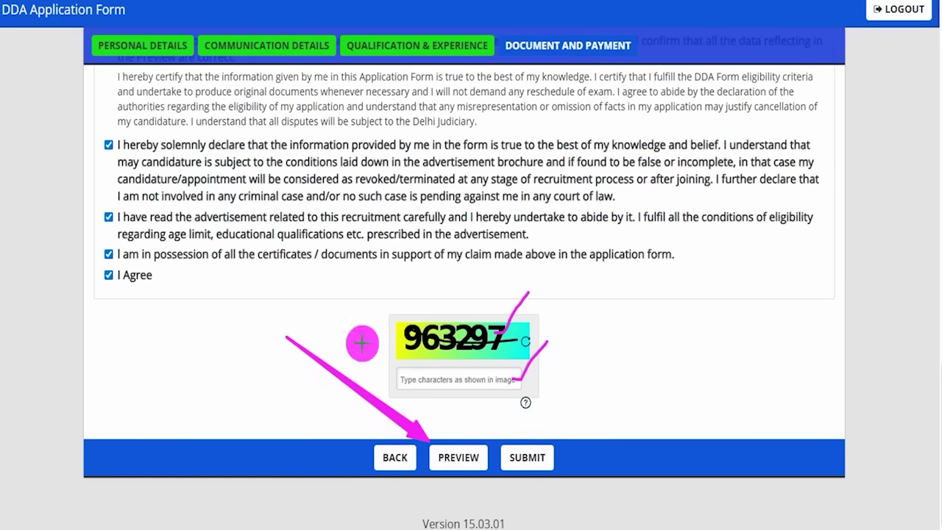
mouse_move(248, 527)
mouse_down()
mouse_move(353, 460)
mouse_move(373, 465)
mouse_up()
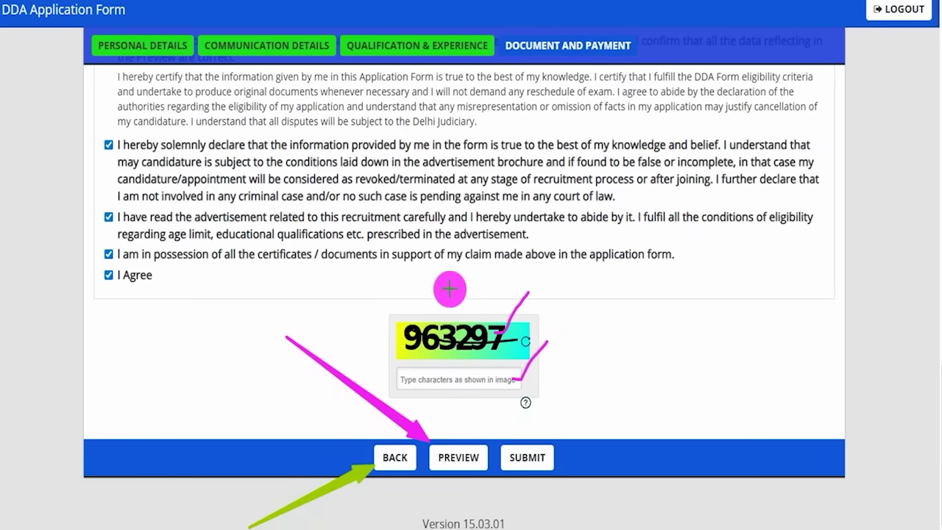
drag(708, 311, 581, 426)
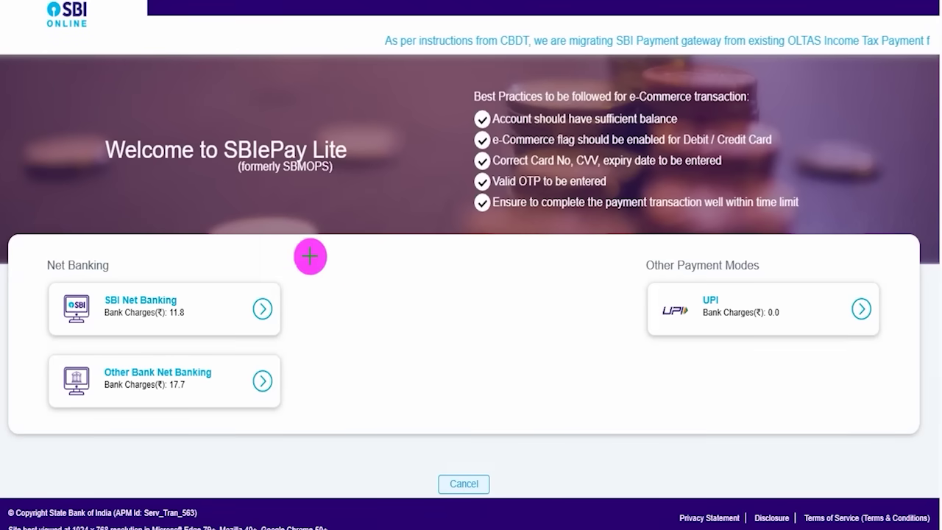
Tick the SBI Net Banking and UPI payment options on the SBIePay Lite page with the pen.
drag(235, 290, 254, 267)
drag(773, 300, 814, 271)
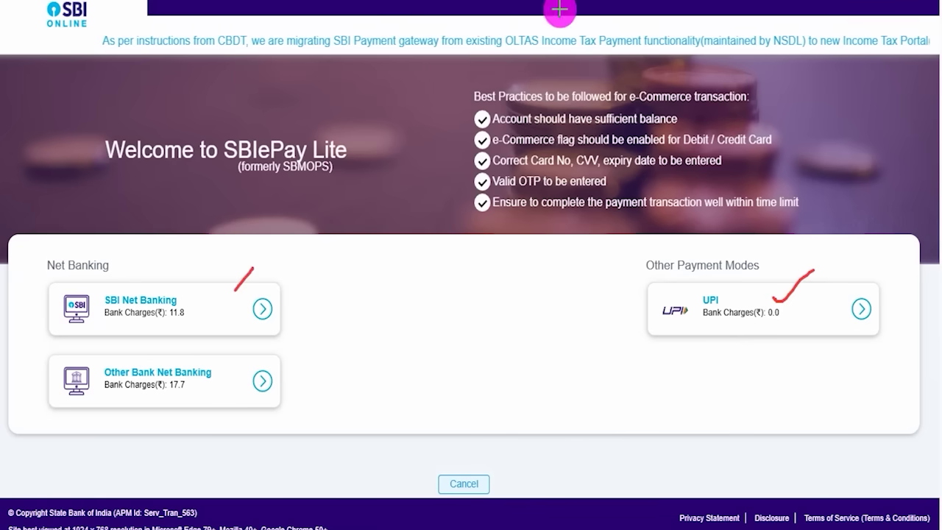
drag(687, 293, 712, 273)
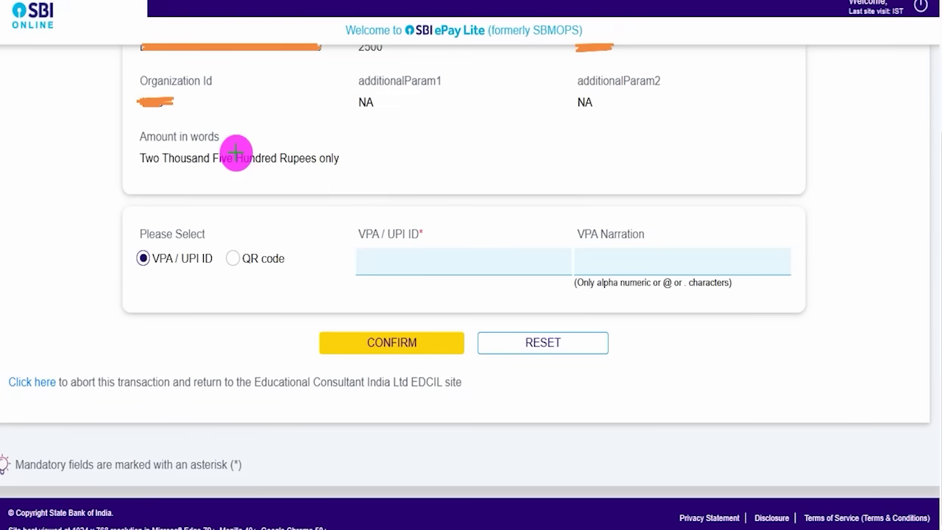
Tick the VPA / UPI ID and QR code choices and the UPI ID and VPA Narration fields, and draw an arrow to Confirm.
drag(168, 272, 196, 233)
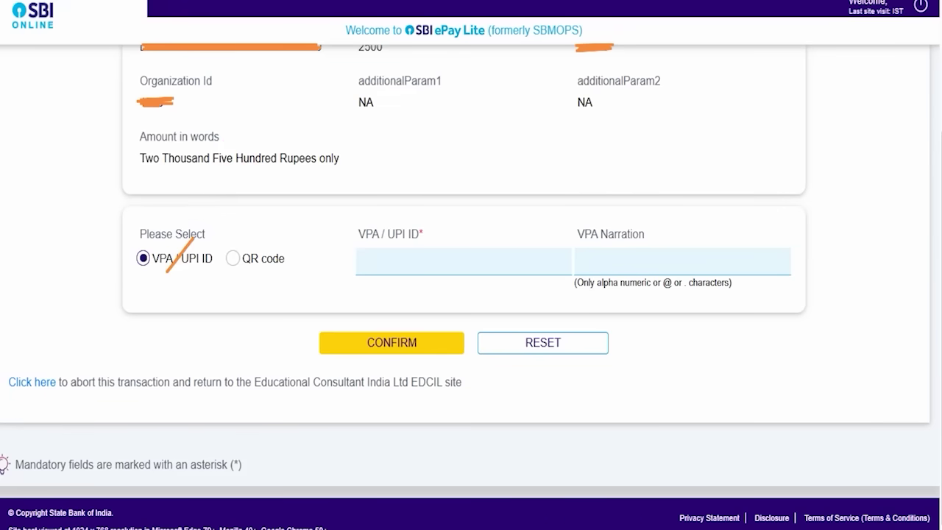
drag(278, 250, 312, 213)
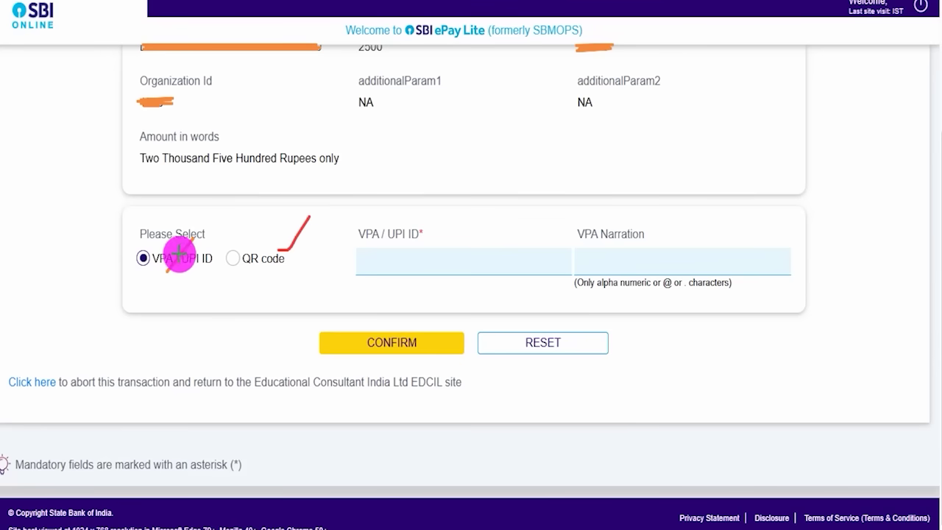
drag(153, 280, 185, 231)
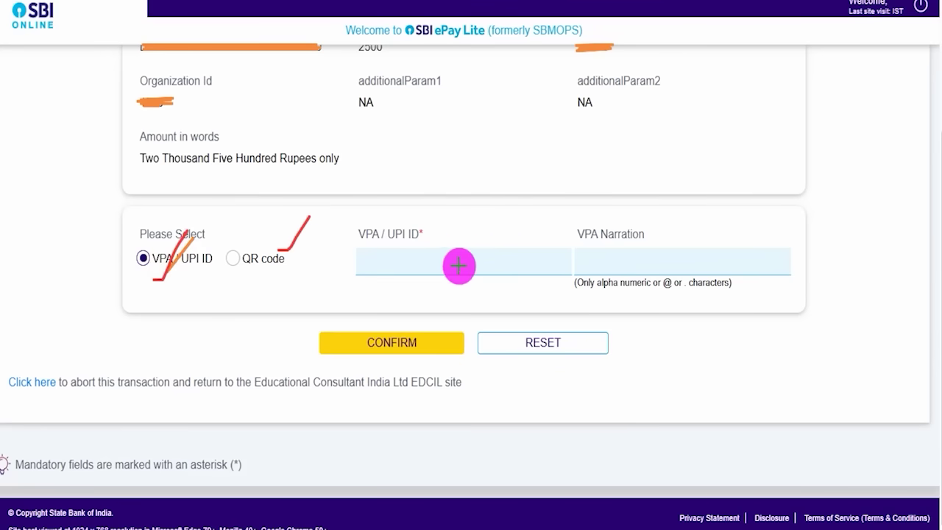
drag(455, 259, 488, 224)
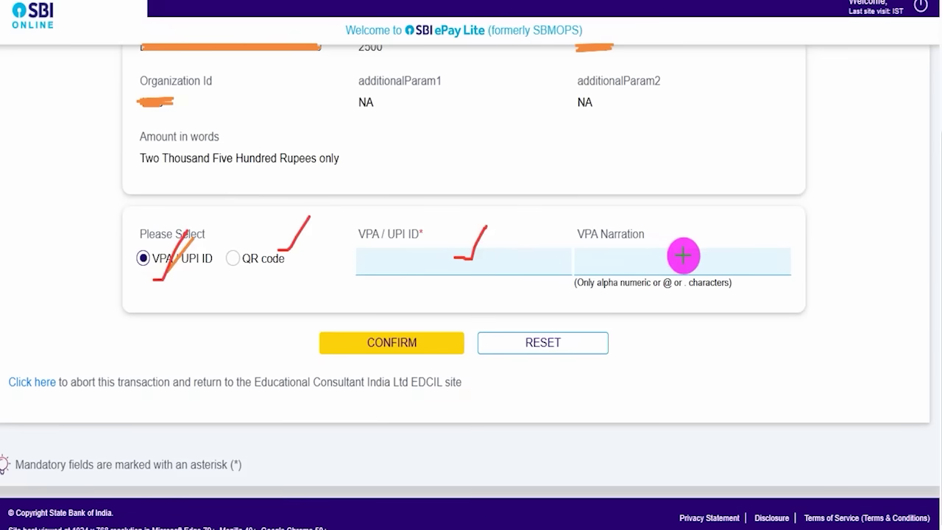
drag(684, 257, 708, 231)
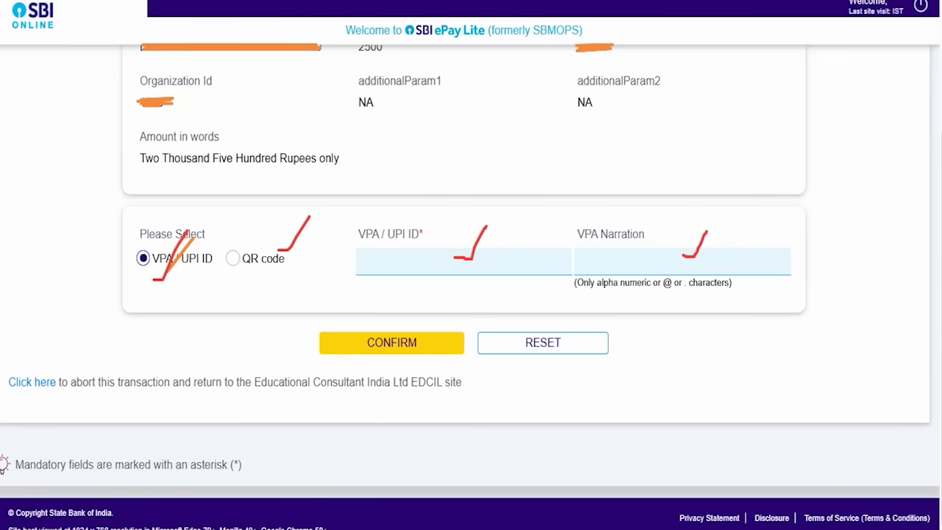
drag(125, 343, 299, 342)
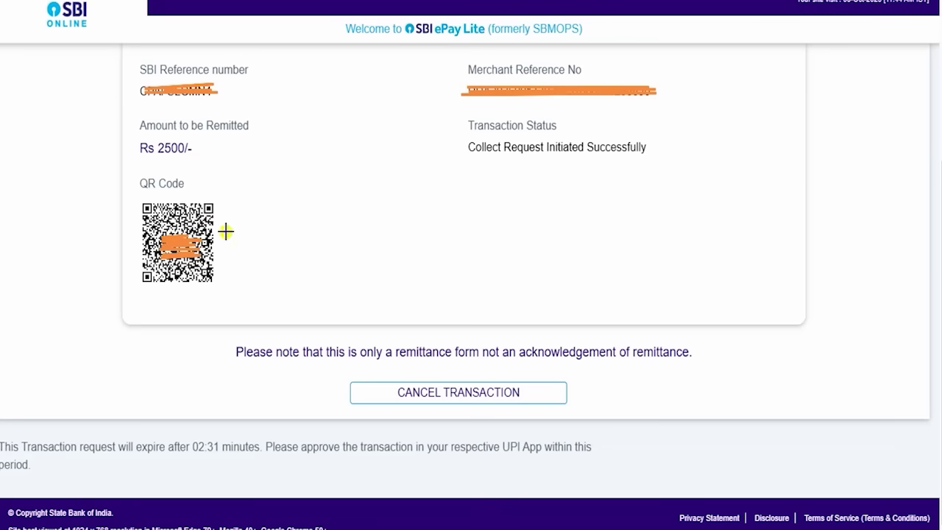
Draw pen ticks beside the payment QR code on the UPI transaction page.
drag(225, 232, 275, 182)
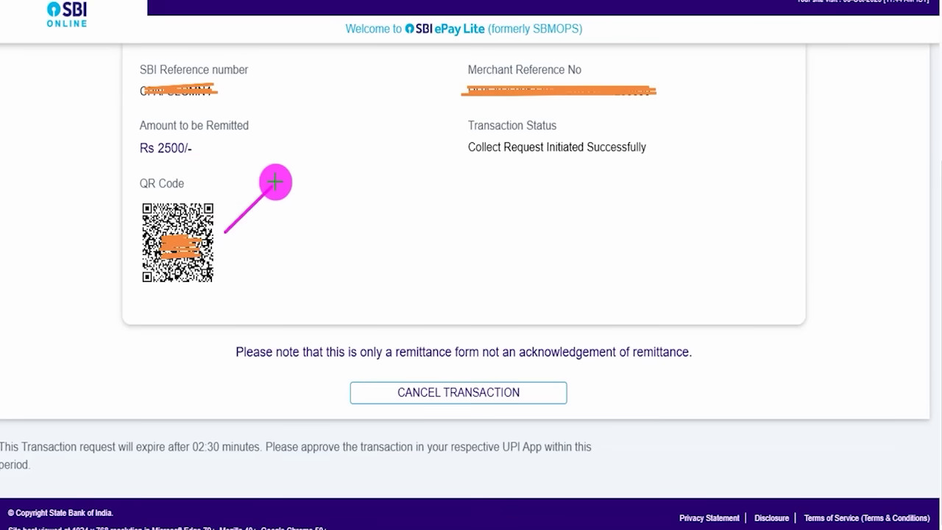
drag(221, 254, 292, 206)
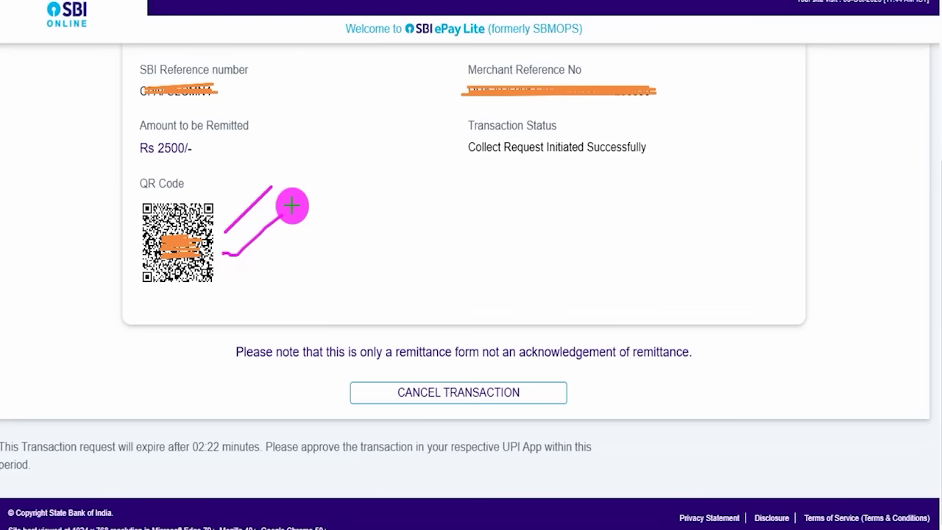
drag(229, 275, 282, 239)
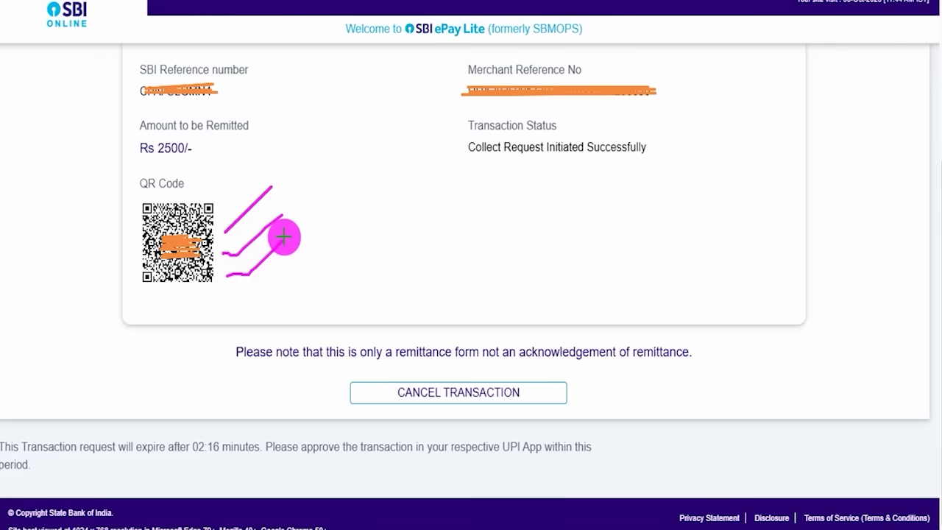
drag(316, 248, 369, 198)
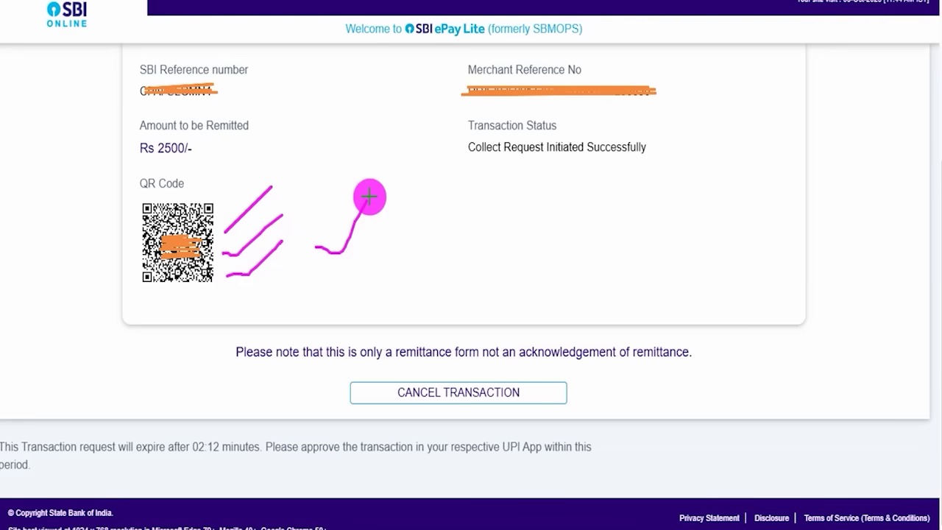
drag(435, 237, 486, 188)
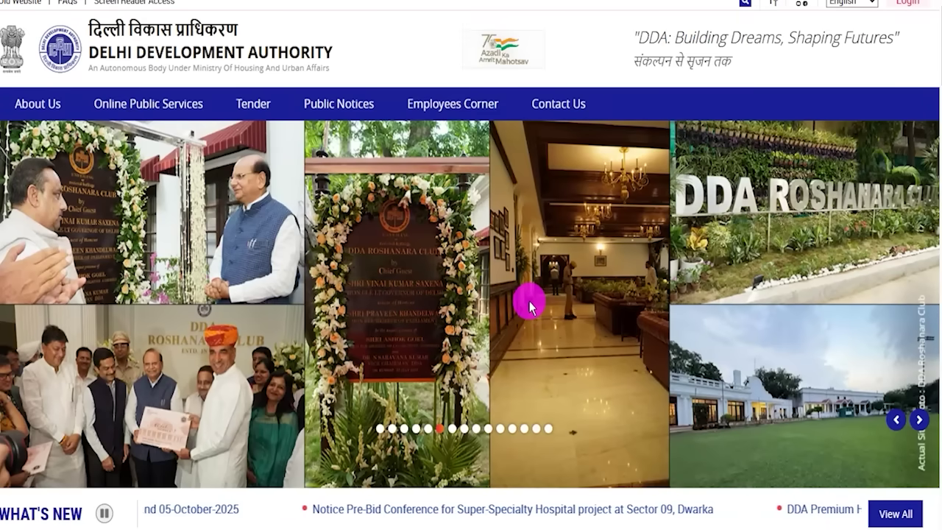
scroll(530, 301, down, 4)
scroll(530, 300, up, 4)
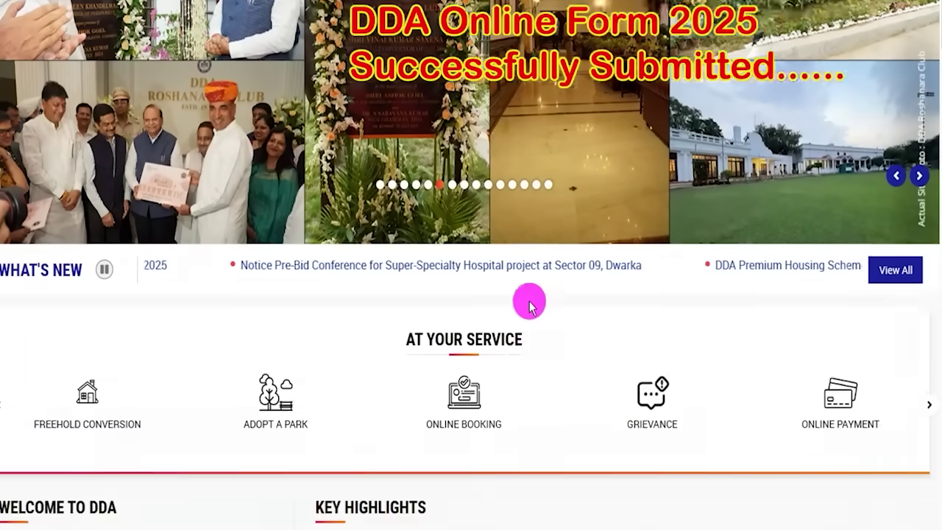
click(919, 419)
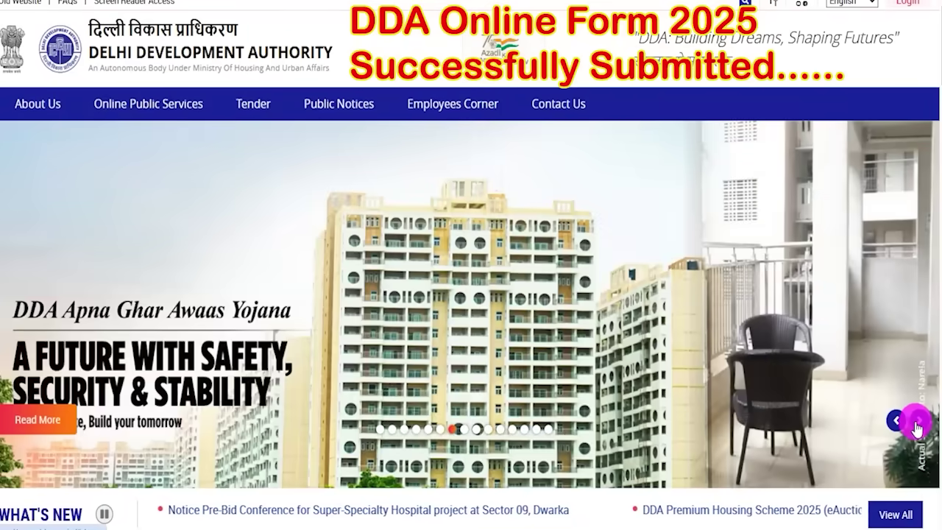
click(920, 423)
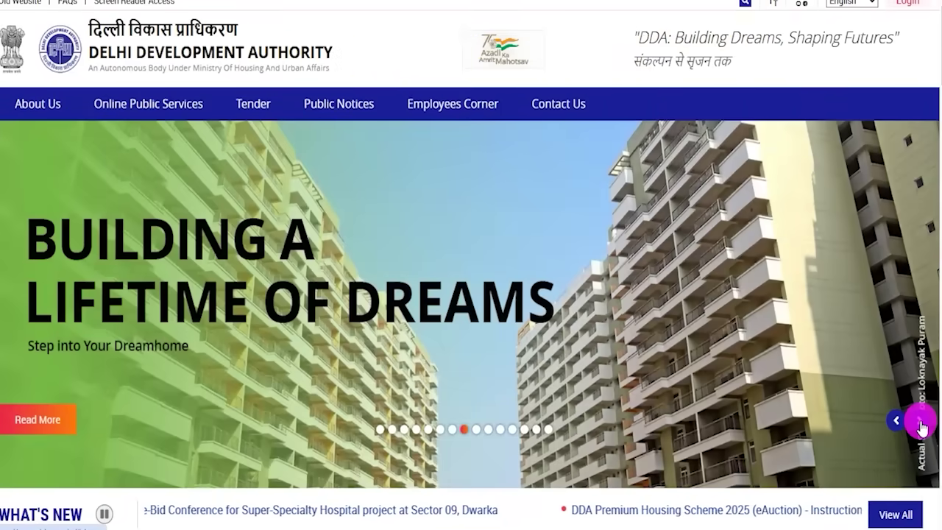
click(920, 424)
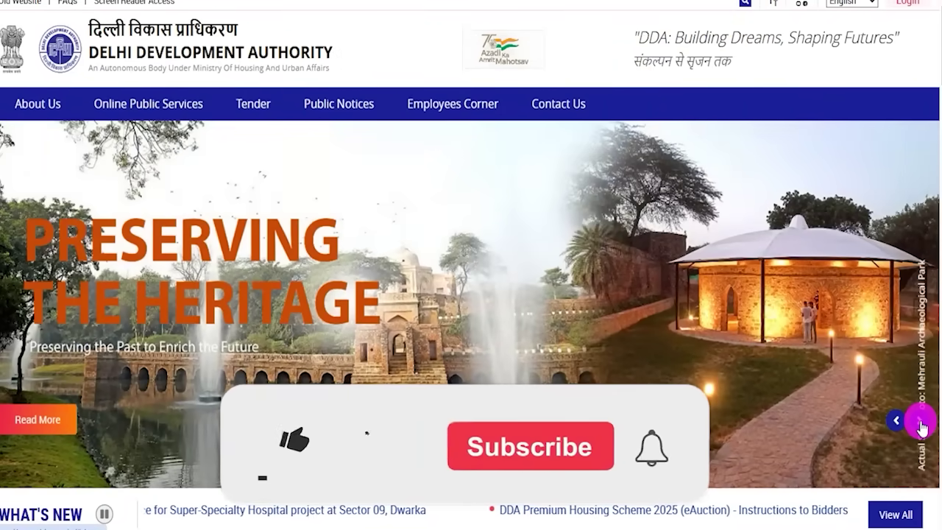
click(920, 424)
click(920, 425)
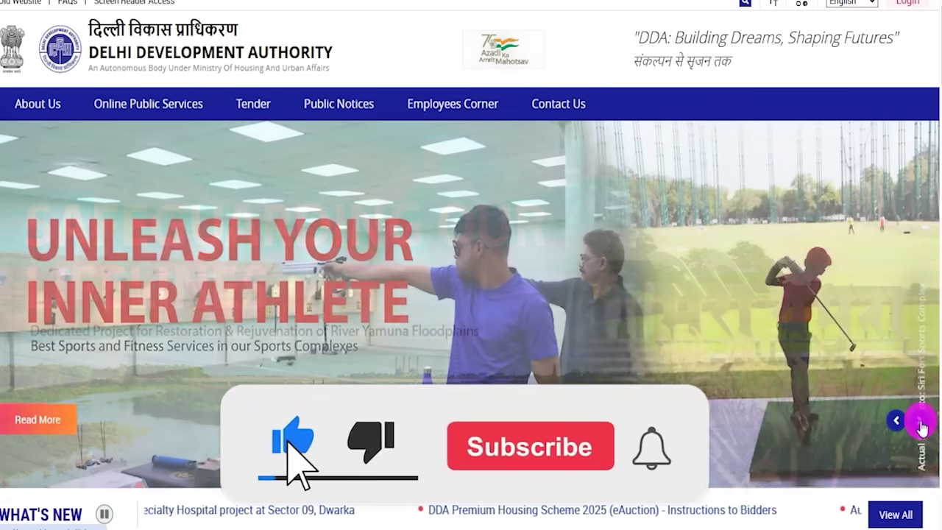